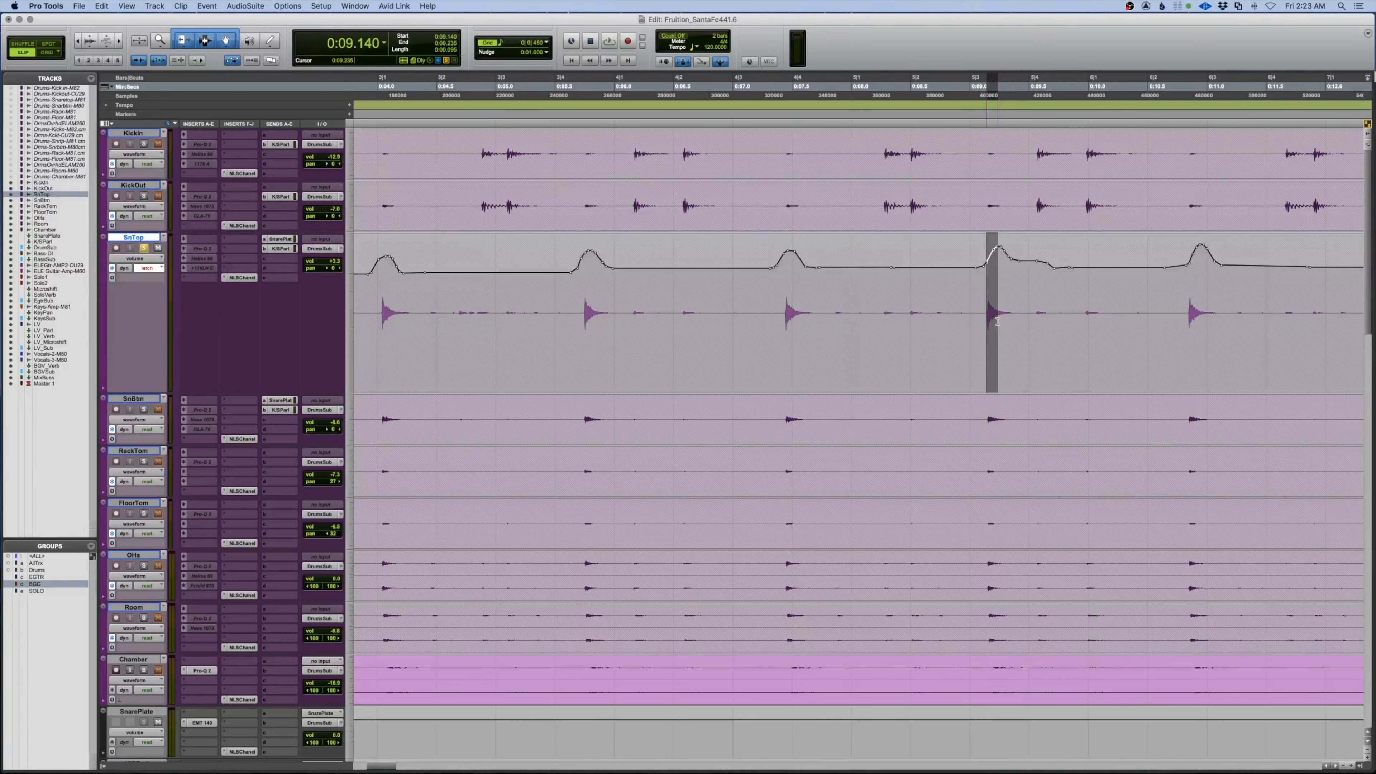
Set the Nudge value to 0:00.100 (100 ms)
{"action": "left_click", "coordinate": [1187, 321]}
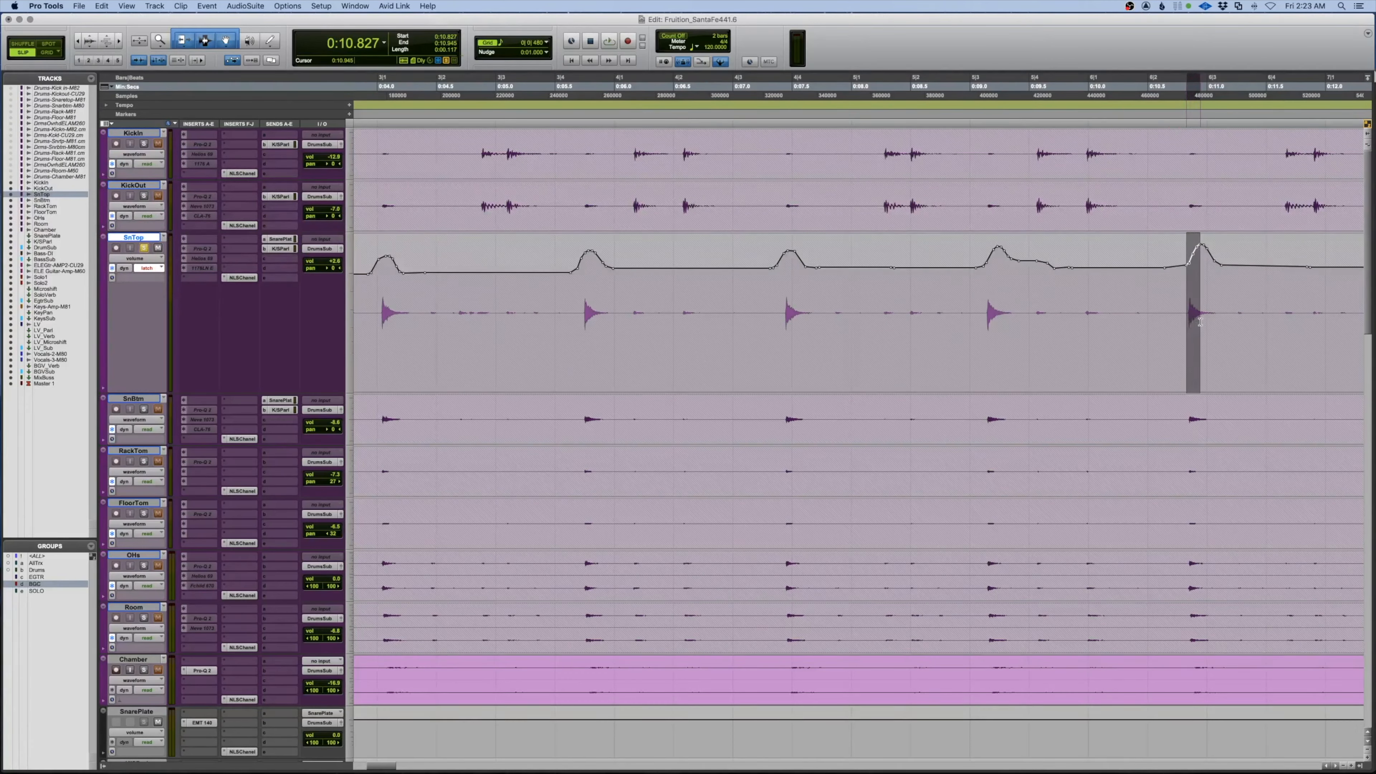
{"action": "scroll", "coordinate": [1200, 322], "scroll_direction": "left", "scroll_amount": 10}
{"action": "left_click", "coordinate": [1200, 322]}
{"action": "left_click", "coordinate": [530, 53]}
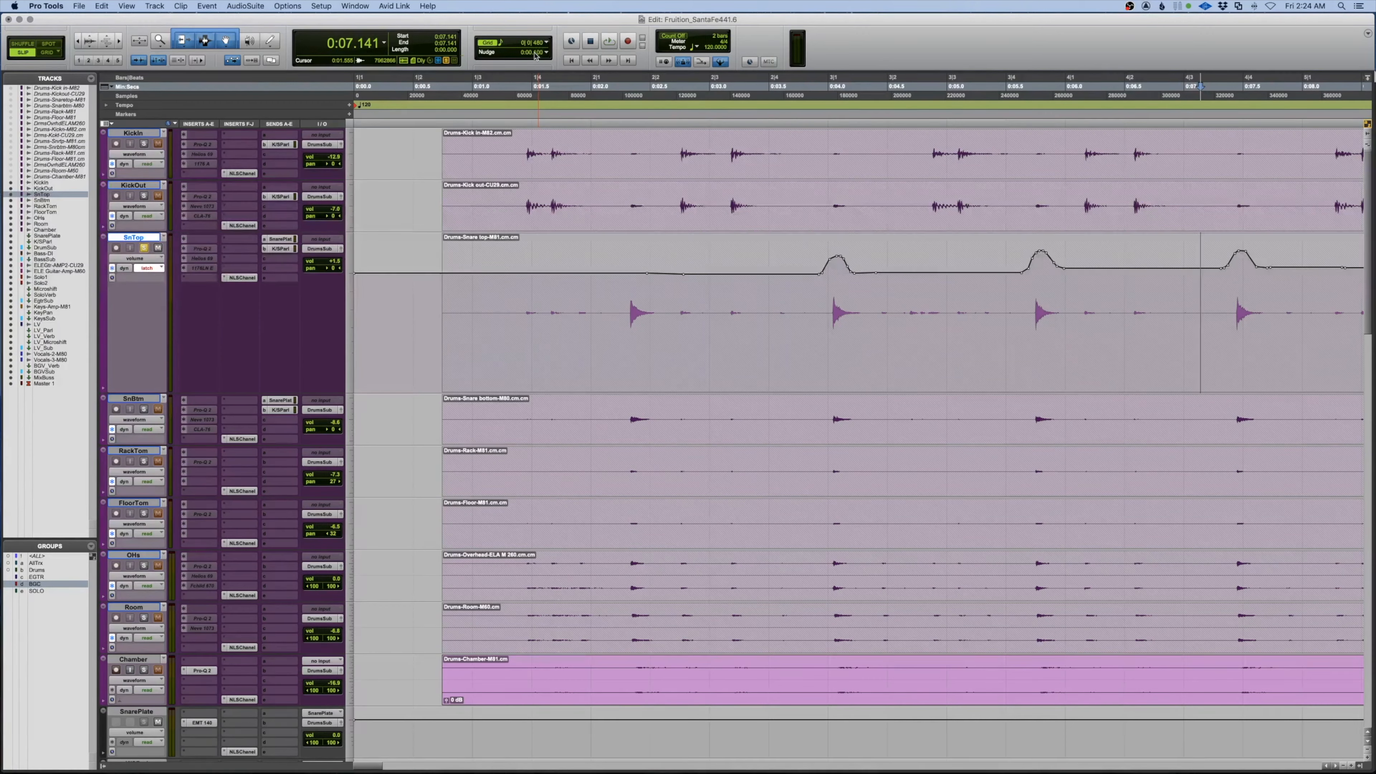
Nudge one SnTop snare hit earlier, then undo back to the flat volume line
{"action": "left_click_drag", "start_coordinate": [809, 307], "coordinate": [880, 306]}
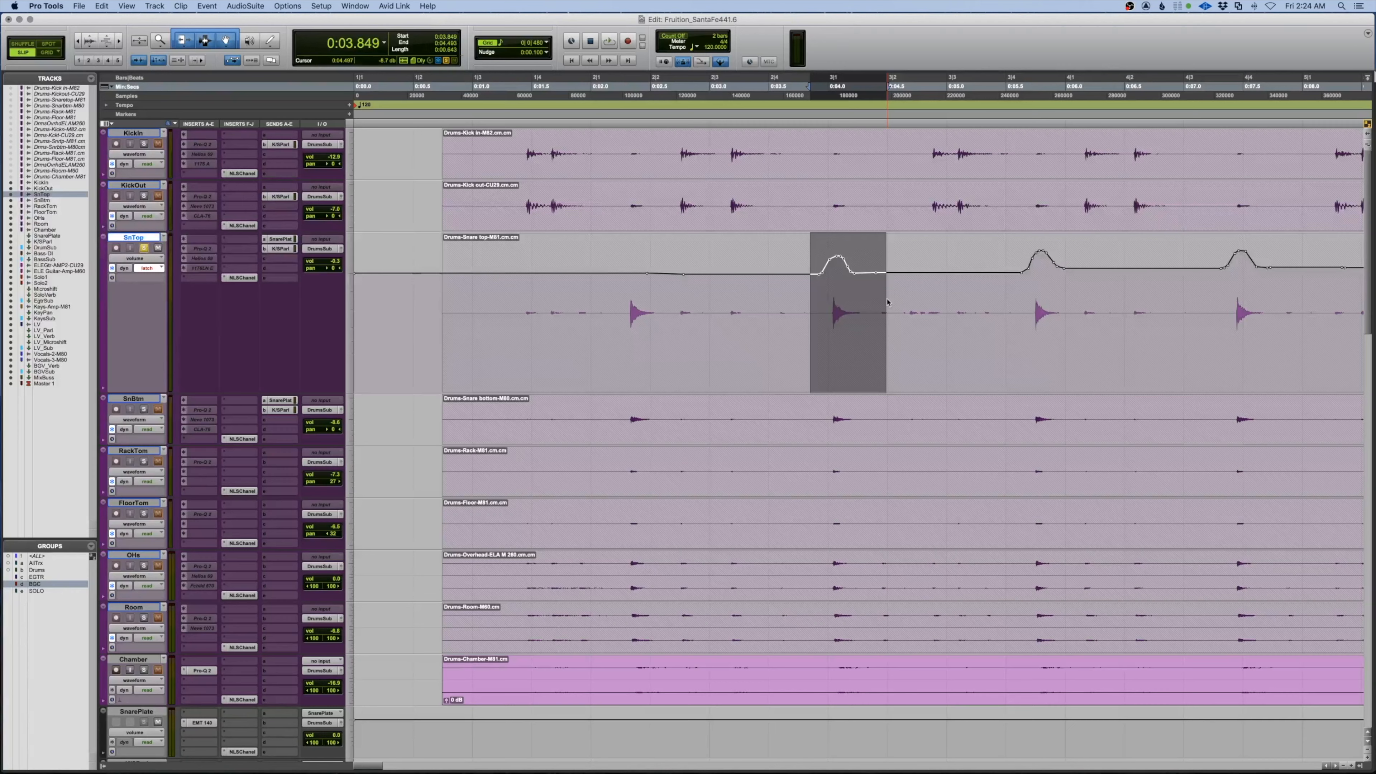
{"action": "key", "text": "minus"}
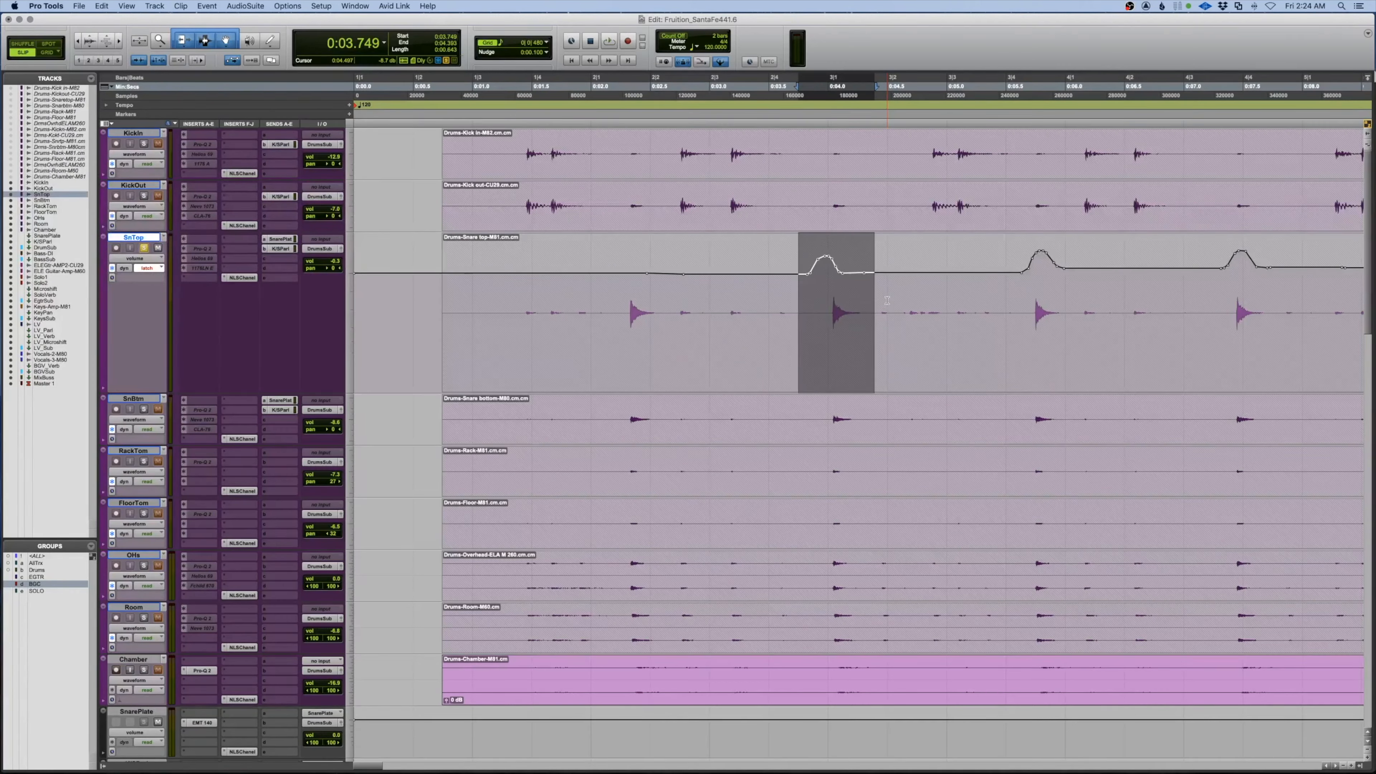
{"action": "left_click", "coordinate": [791, 302]}
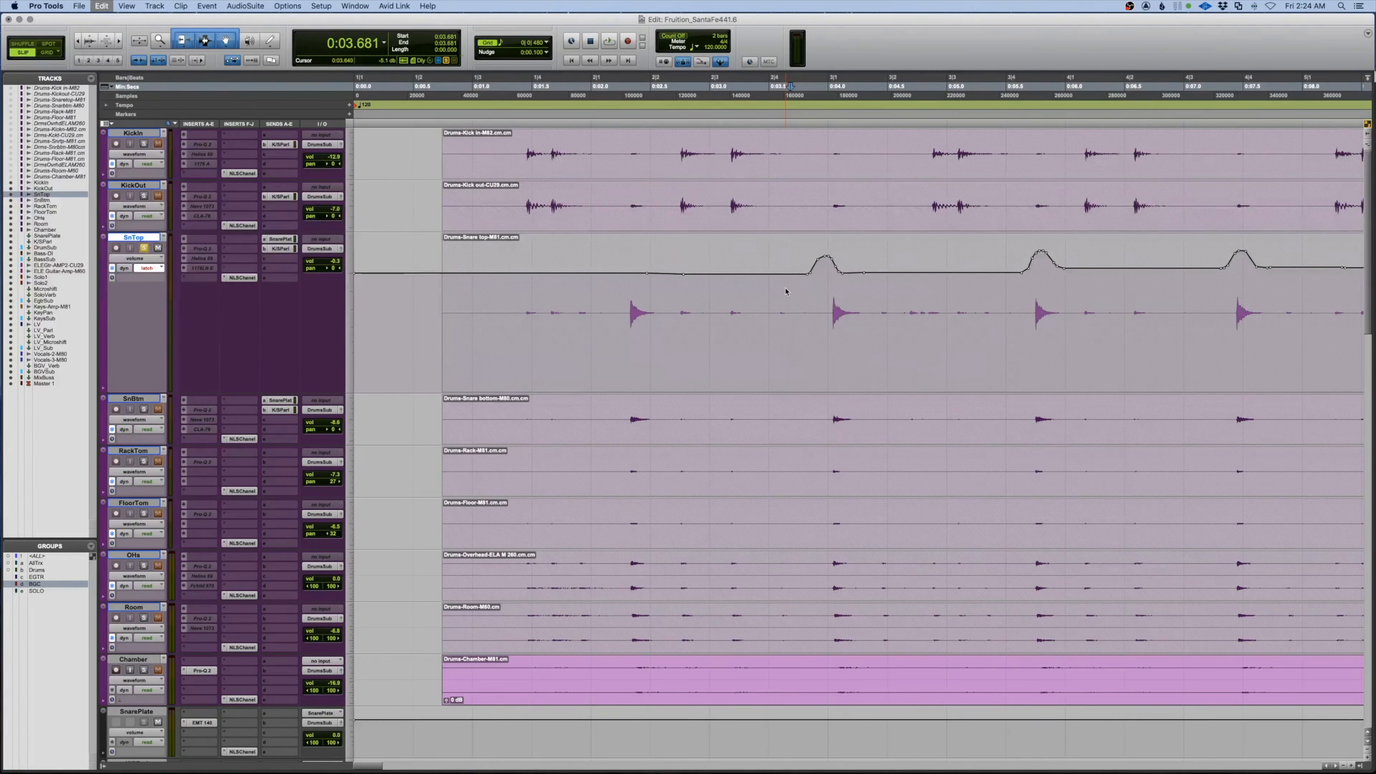
{"action": "key", "text": "super+z"}
{"action": "key", "text": "super+z"}
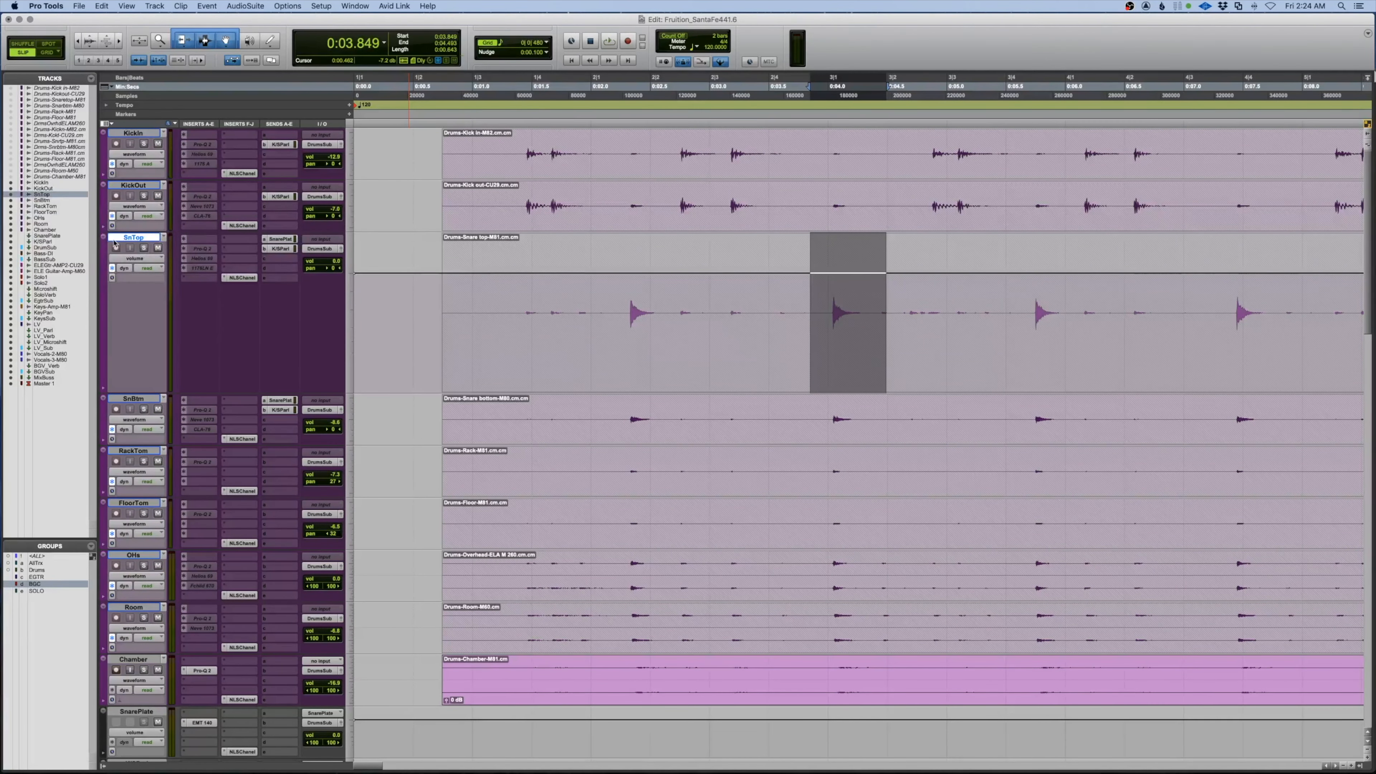
Shrink the SnTop track to Medium height
{"action": "left_click", "coordinate": [105, 237]}
{"action": "left_click", "coordinate": [118, 221]}
{"action": "scroll", "coordinate": [236, 250], "scroll_direction": "down", "scroll_amount": 15}
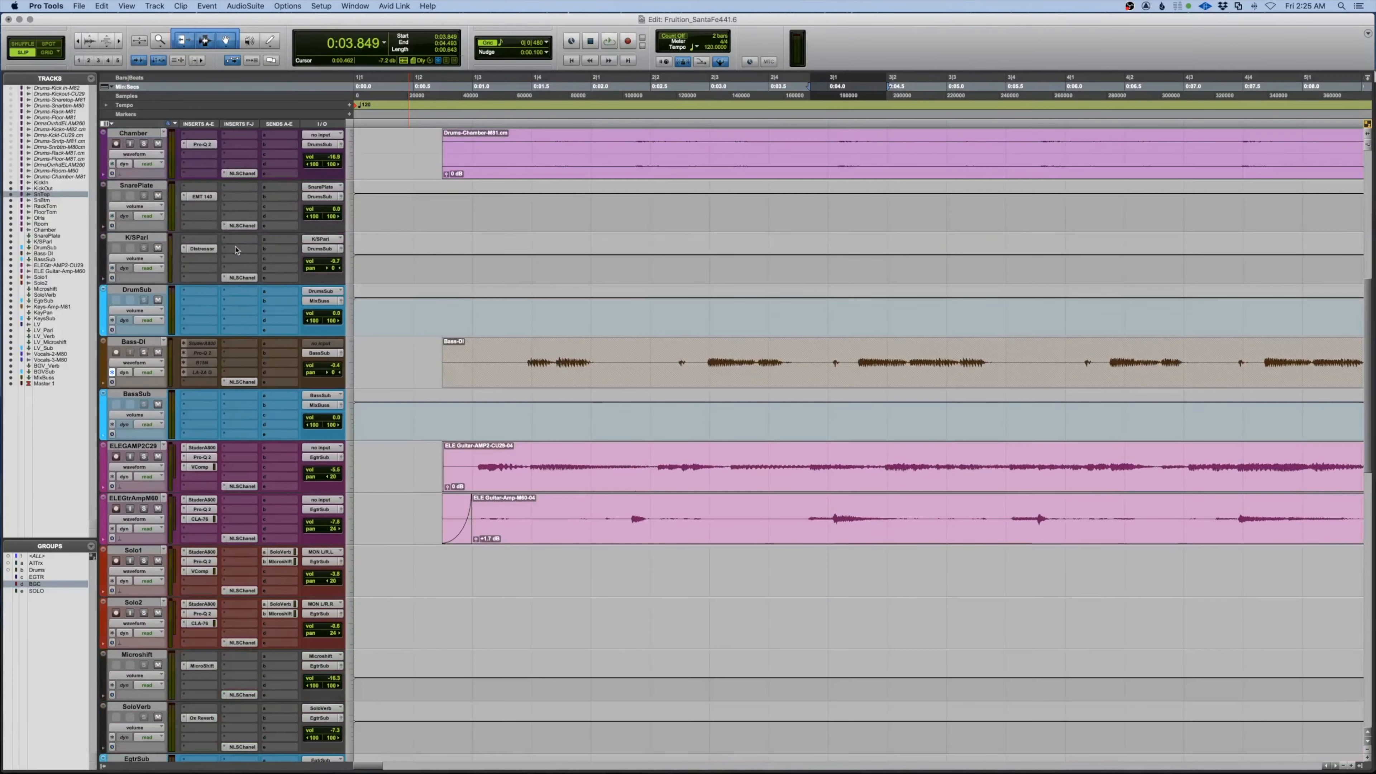
{"action": "scroll", "coordinate": [236, 249], "scroll_direction": "down", "scroll_amount": 11}
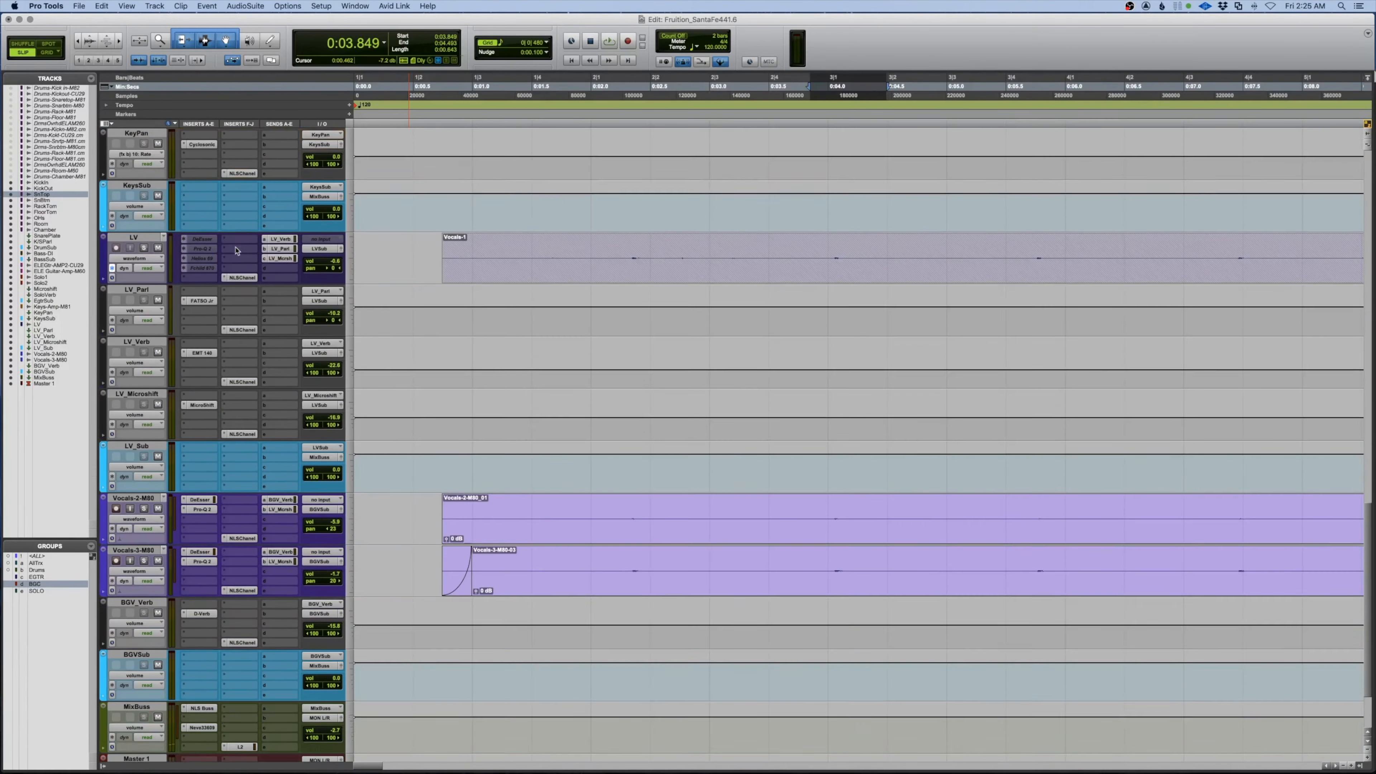
{"action": "scroll", "coordinate": [235, 250], "scroll_direction": "up", "scroll_amount": 3}
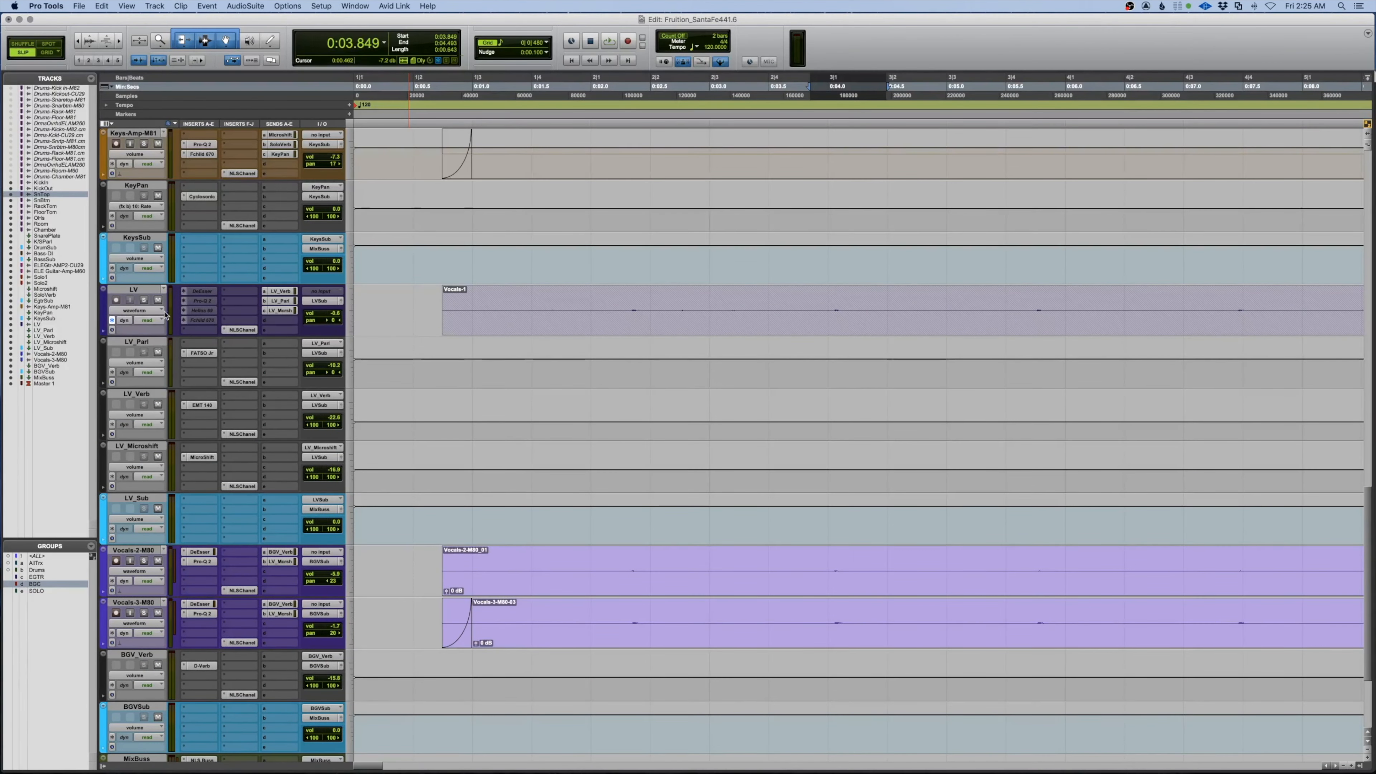
Make the LV track Jumbo height showing its Volume line, with the cursor near its start
{"action": "left_click", "coordinate": [104, 290]}
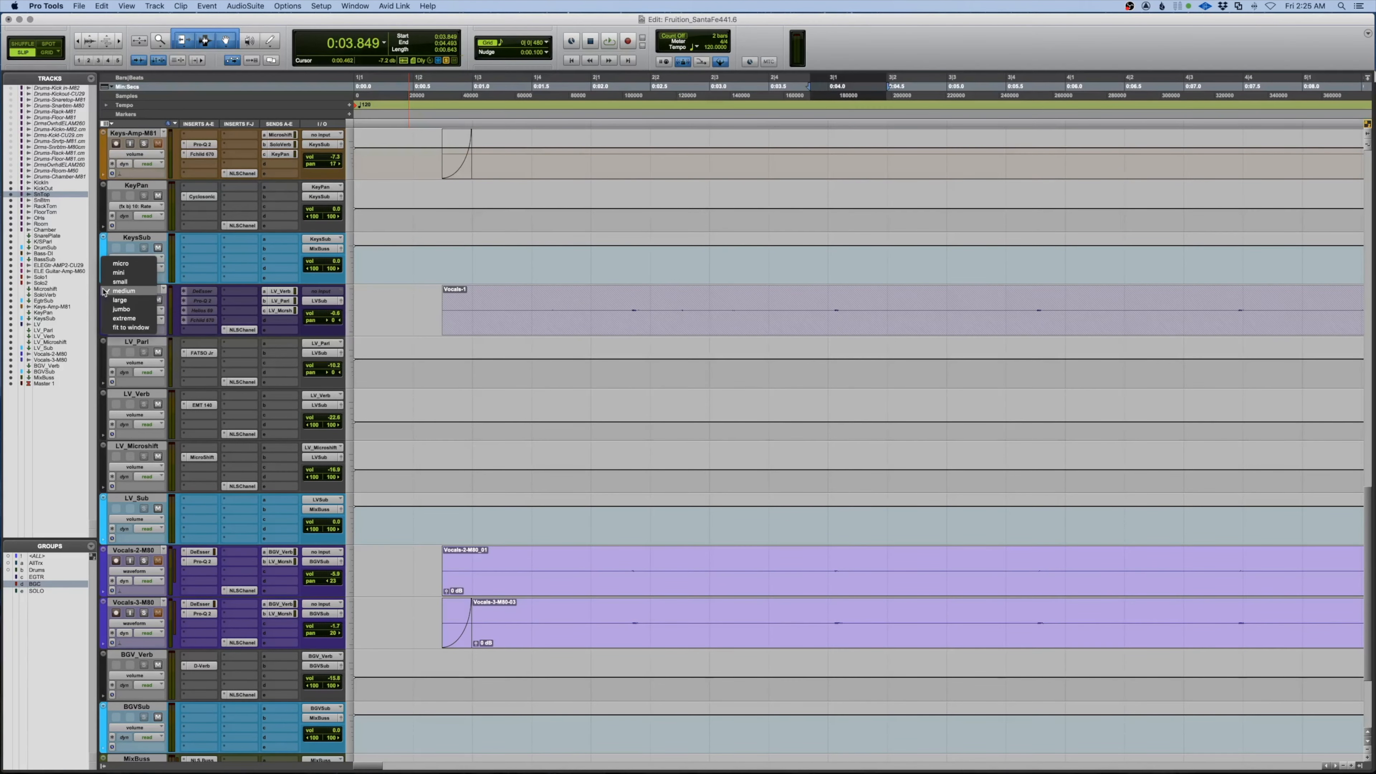
{"action": "left_click", "coordinate": [115, 309]}
{"action": "left_click", "coordinate": [130, 311]}
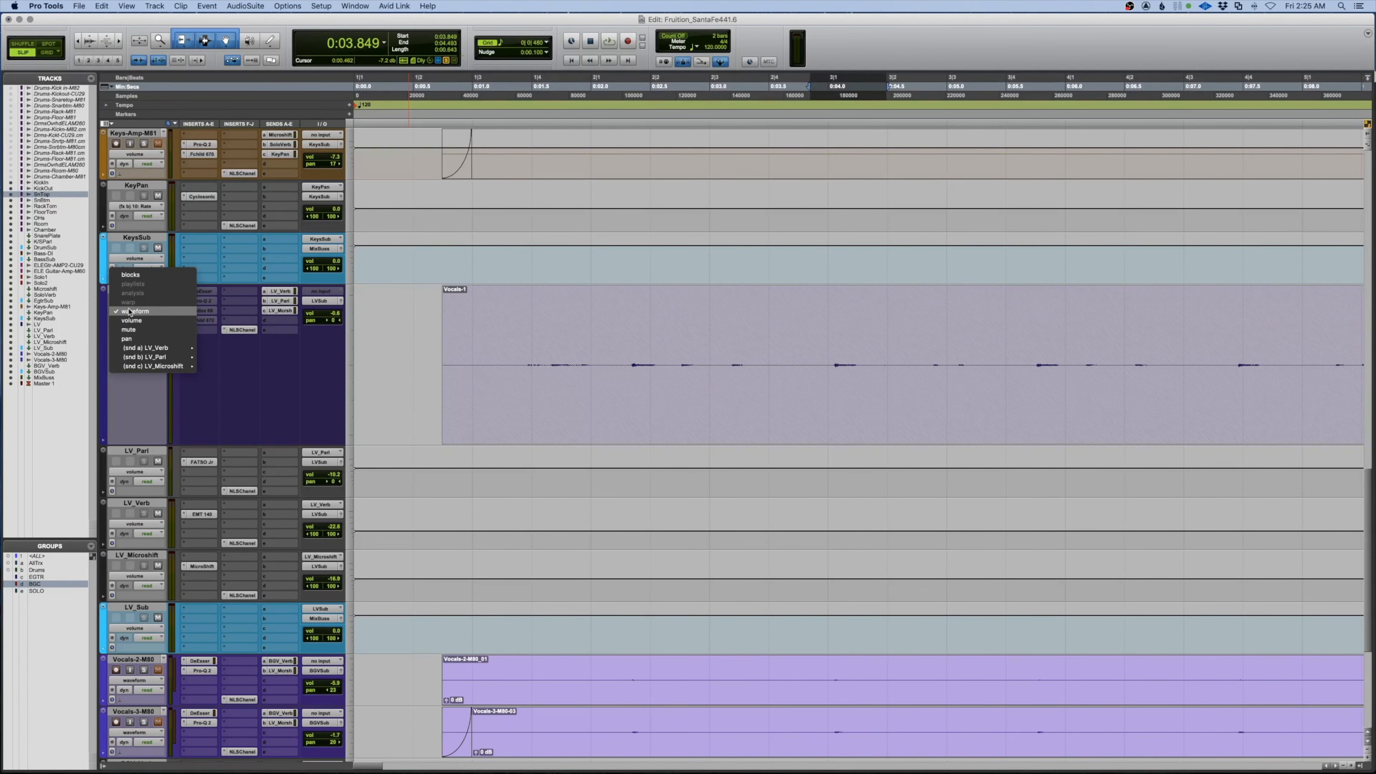
{"action": "left_click", "coordinate": [133, 320]}
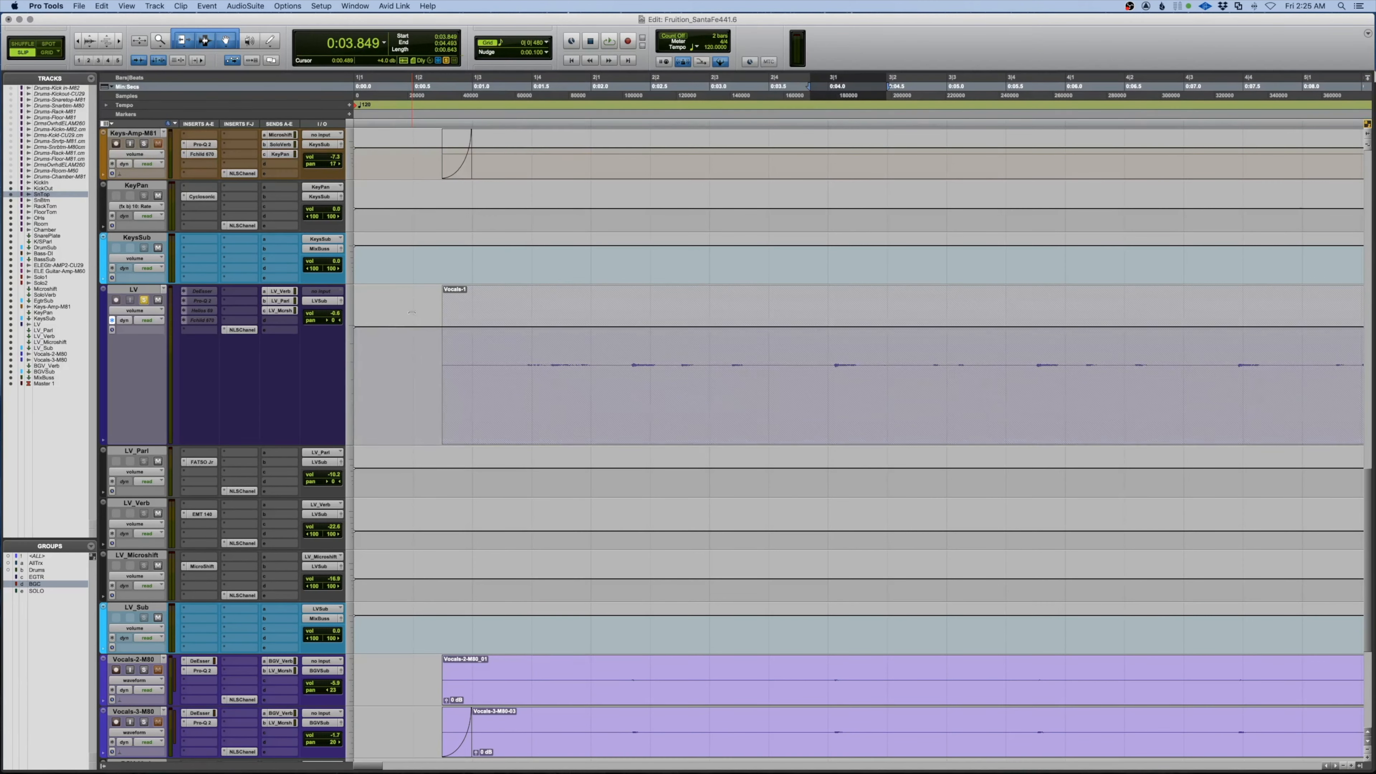
{"action": "key", "text": "space"}
{"action": "key", "text": "space"}
{"action": "left_click", "coordinate": [434, 341]}
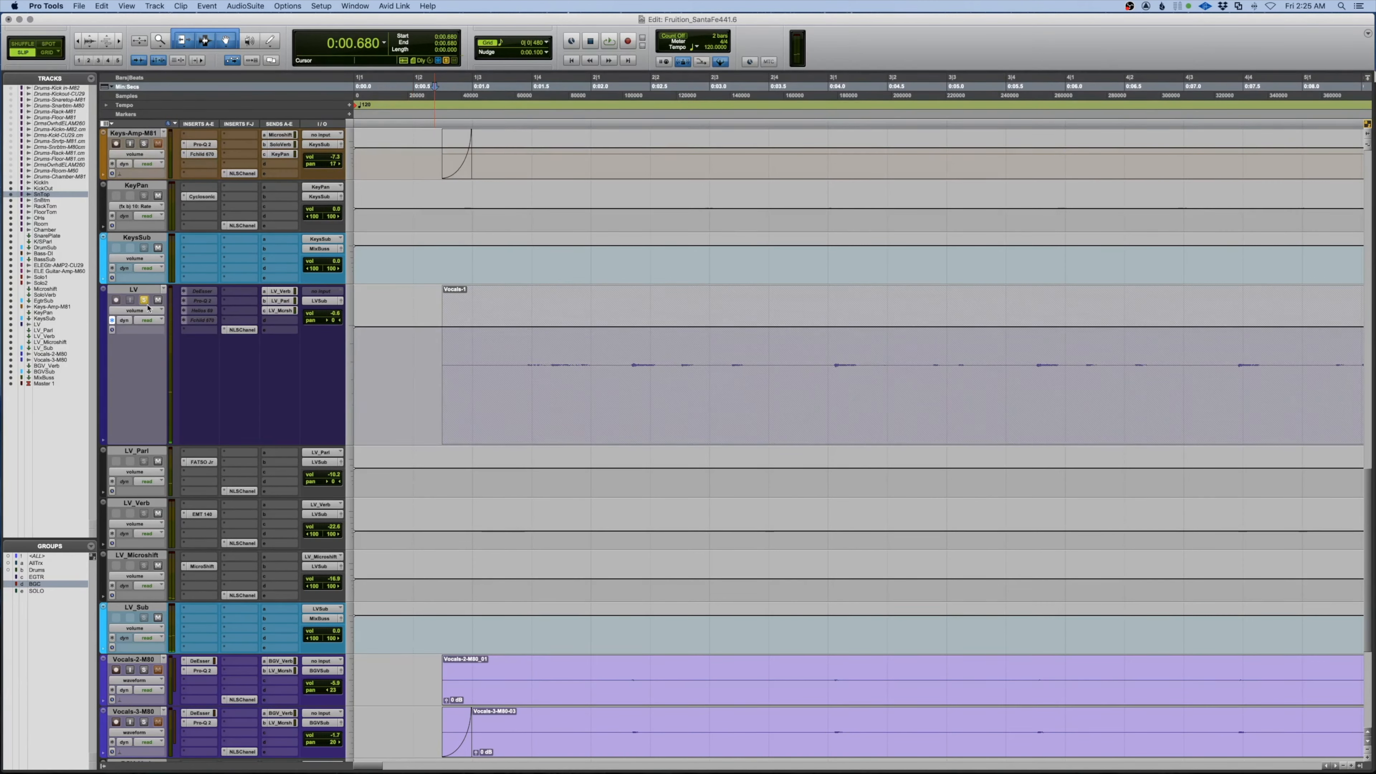
{"action": "key", "text": "space"}
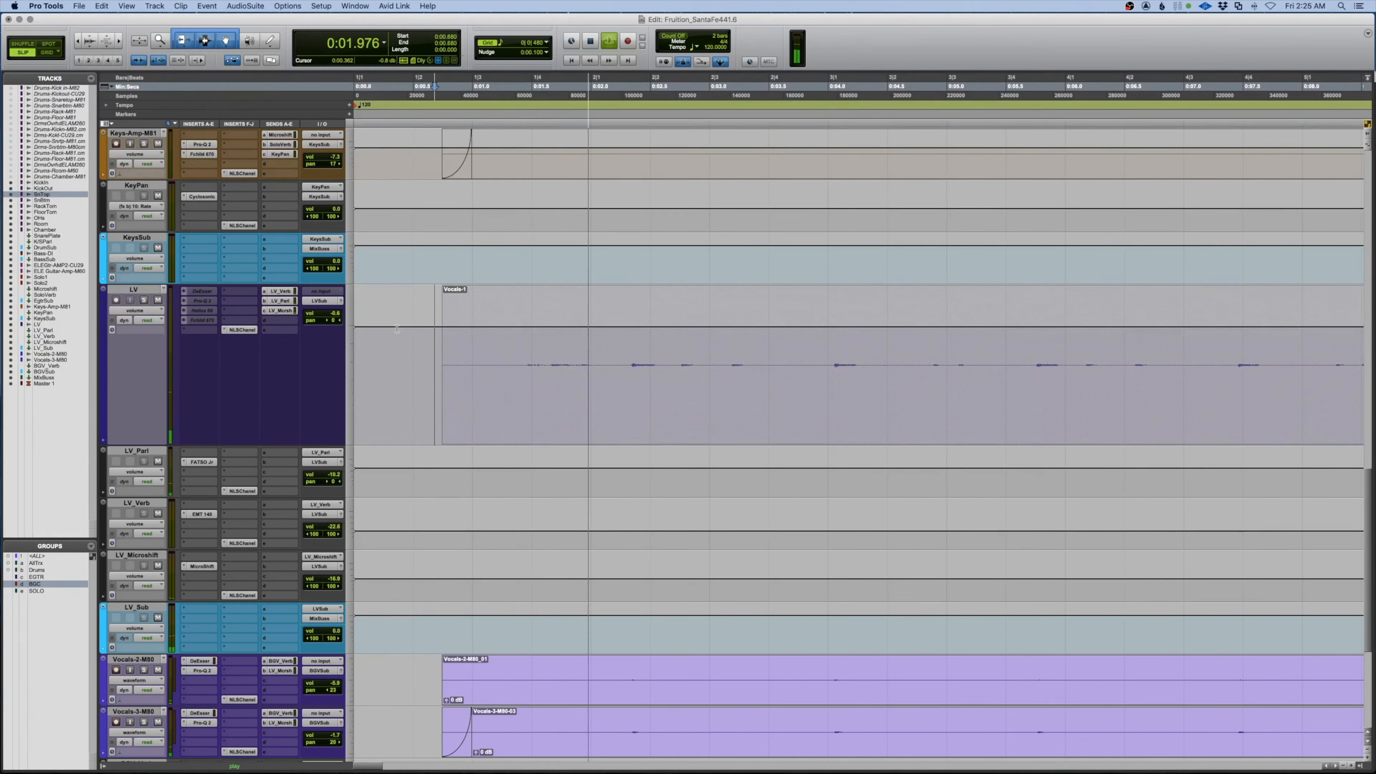
Zoom out to the whole song and set the LV start point at 0:12.187
{"action": "key", "text": "alt+a"}
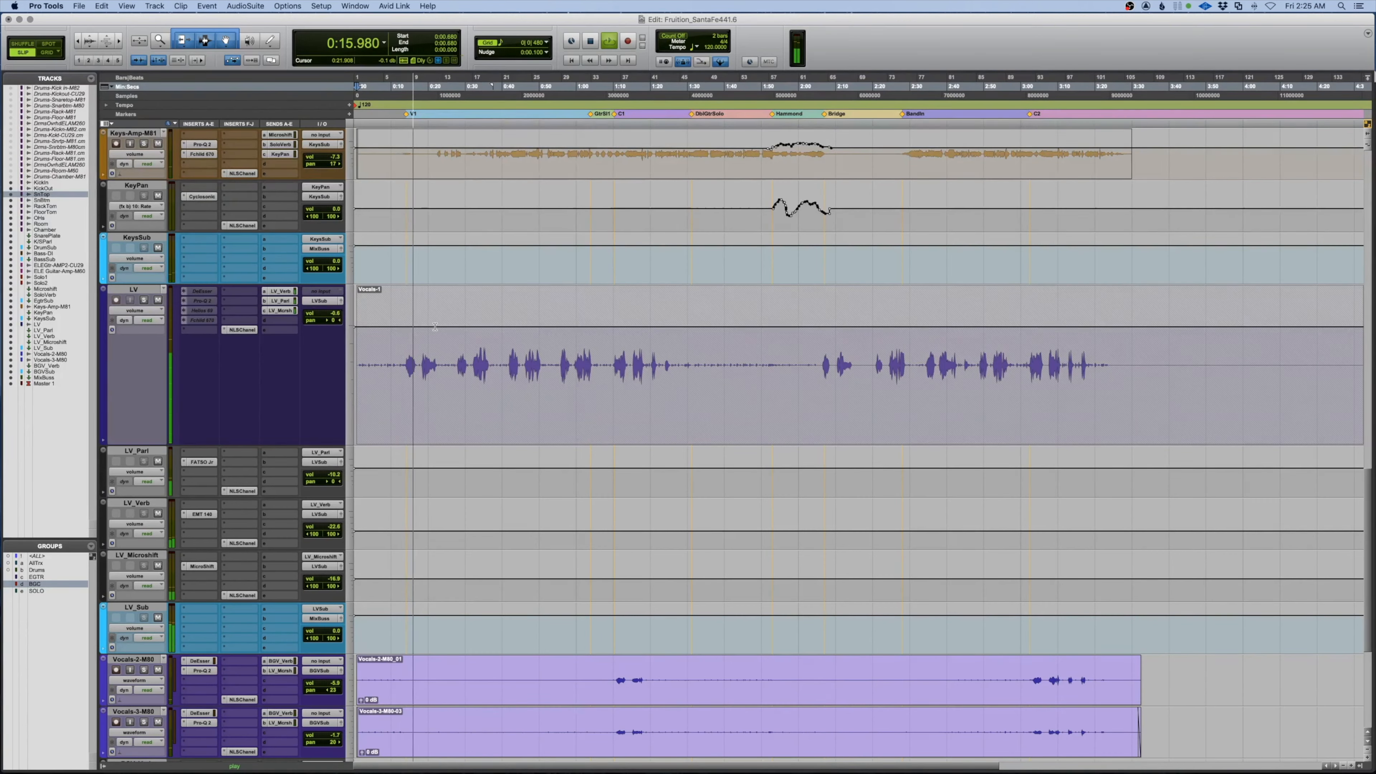
{"action": "key", "text": "space"}
{"action": "left_click", "coordinate": [399, 334]}
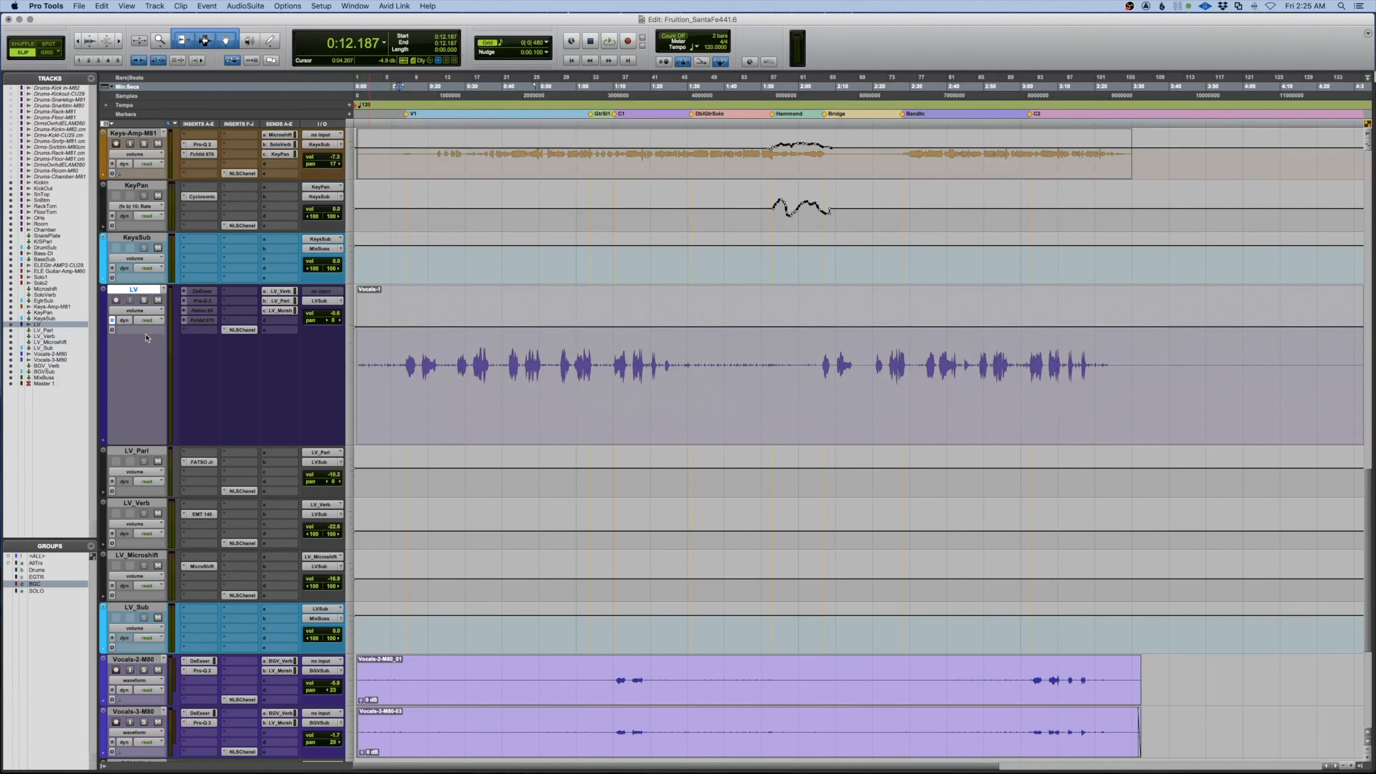
{"action": "key", "text": "p"}
{"action": "key", "text": "p"}
{"action": "key", "text": "p"}
{"action": "key", "text": "p"}
{"action": "key", "text": "p"}
{"action": "key", "text": "p"}
{"action": "key", "text": "p"}
{"action": "key", "text": "p"}
{"action": "key", "text": "p"}
{"action": "key", "text": "p"}
{"action": "key", "text": "p"}
{"action": "key", "text": "p"}
{"action": "key", "text": "p"}
{"action": "key", "text": "p"}
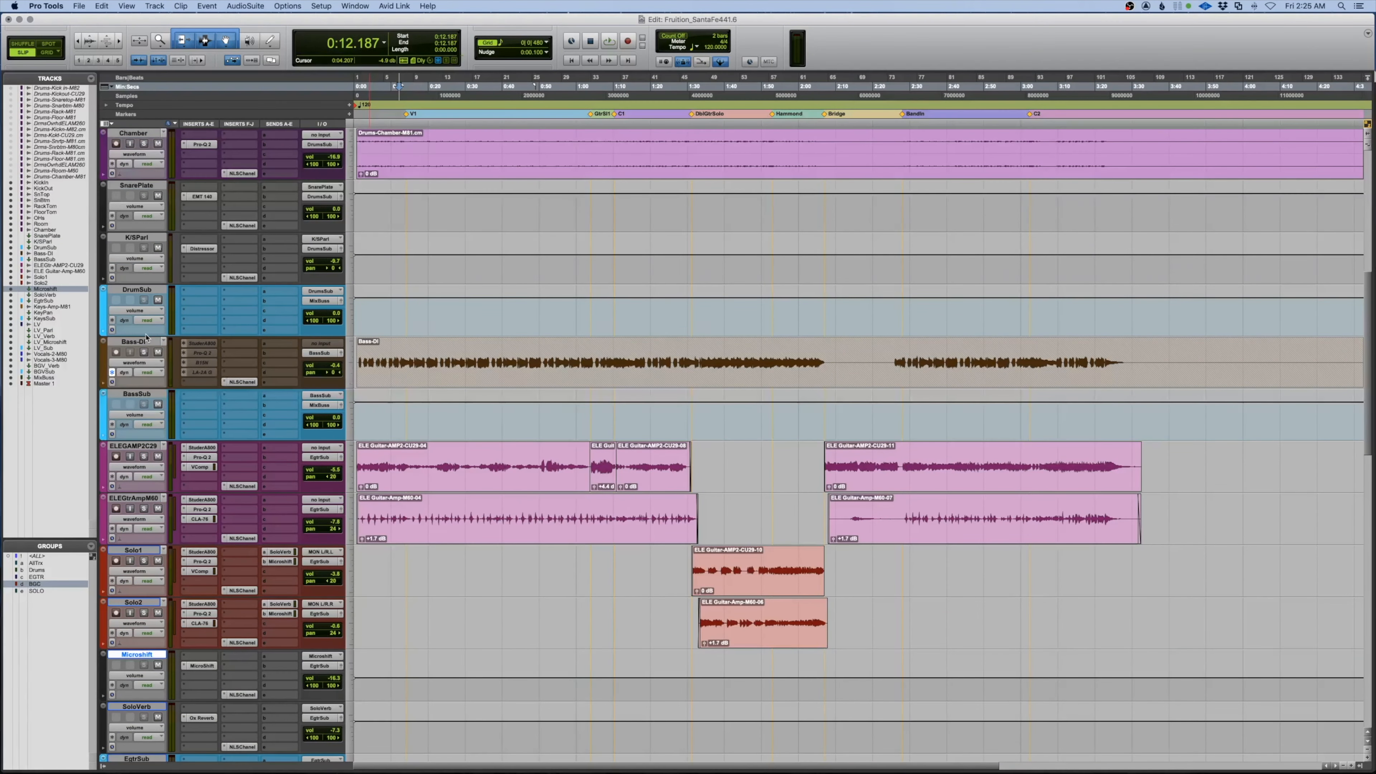
{"action": "key", "text": "semicolon"}
{"action": "key", "text": "semicolon"}
{"action": "key", "text": "semicolon"}
{"action": "key", "text": "semicolon"}
{"action": "key", "text": "semicolon"}
{"action": "key", "text": "semicolon"}
{"action": "key", "text": "semicolon"}
{"action": "key", "text": "semicolon"}
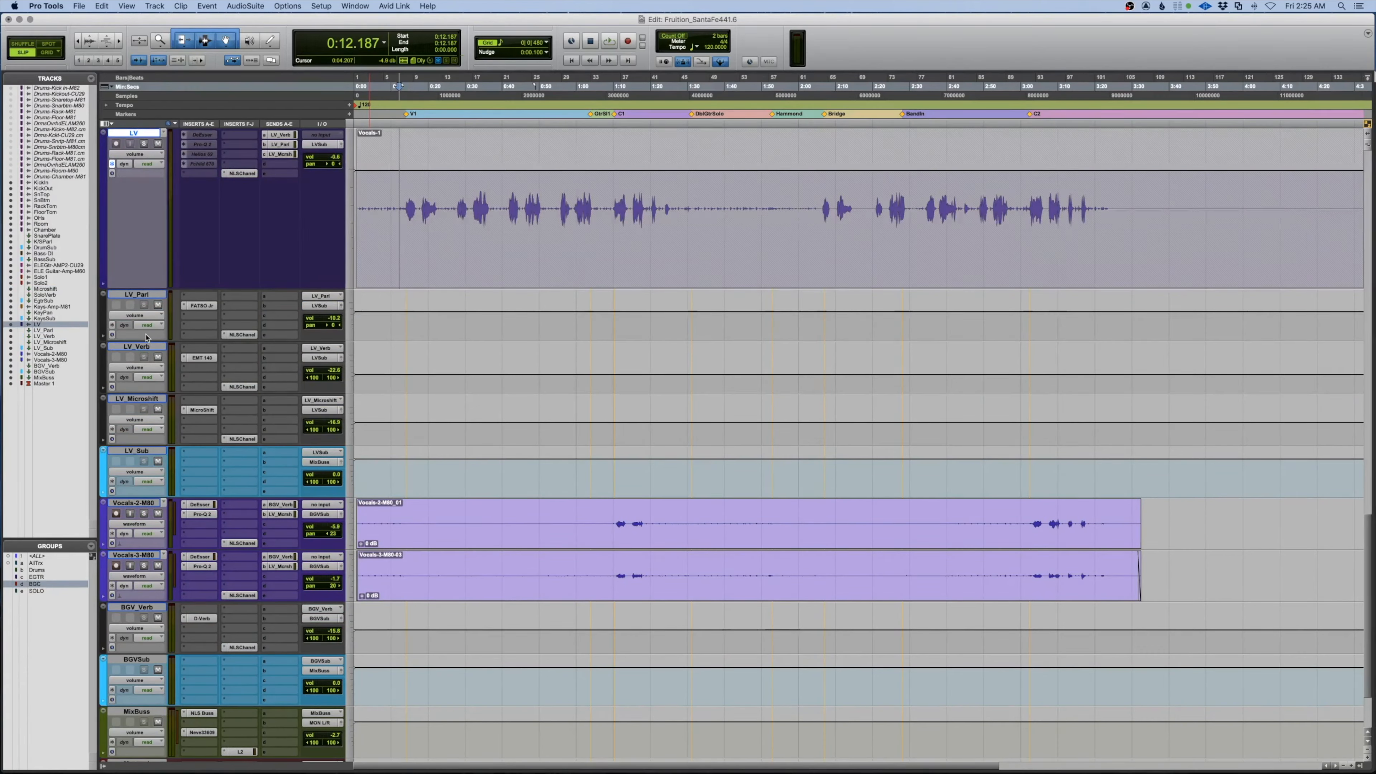
{"action": "key", "text": "space"}
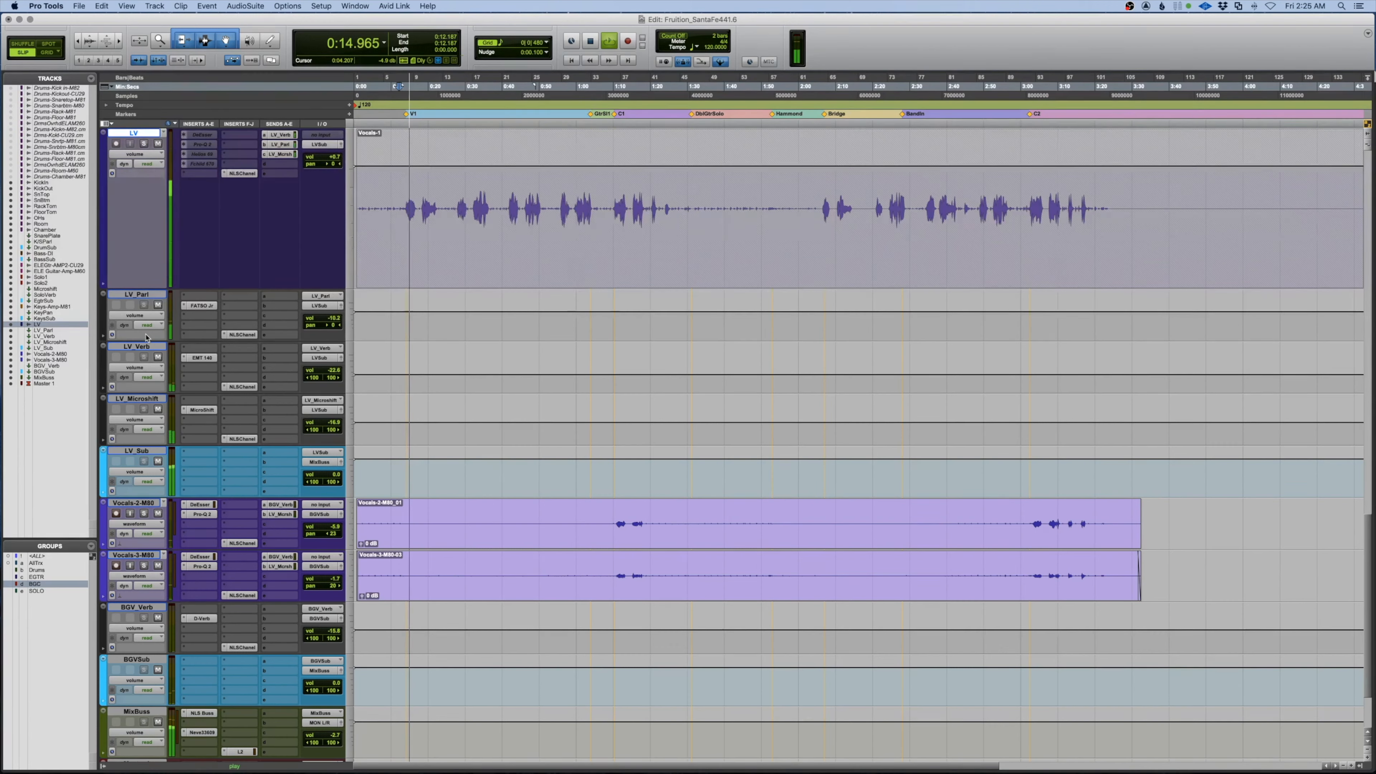
{"action": "key", "text": "space"}
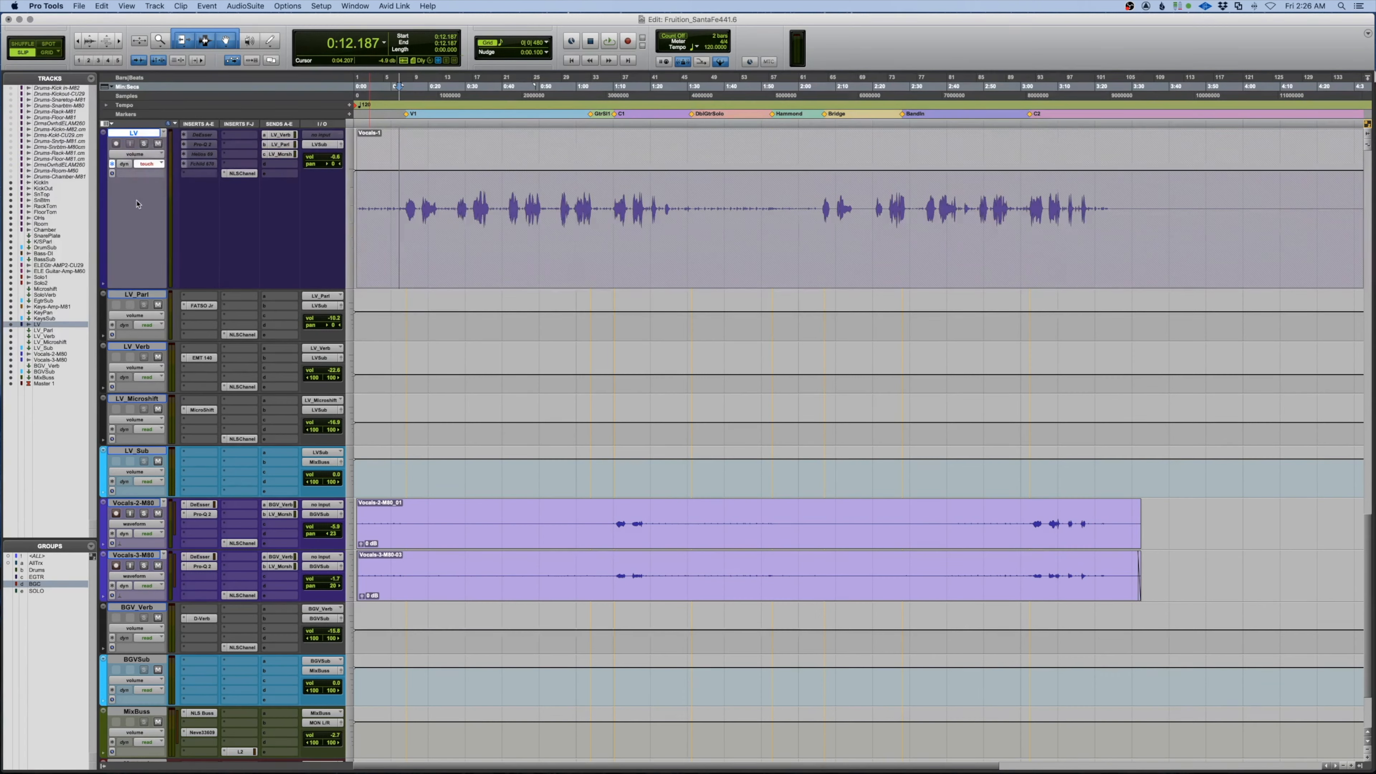
Ride the LV fader from 0:12.187 to write a small volume bump, then zoom in
{"action": "key", "text": "space"}
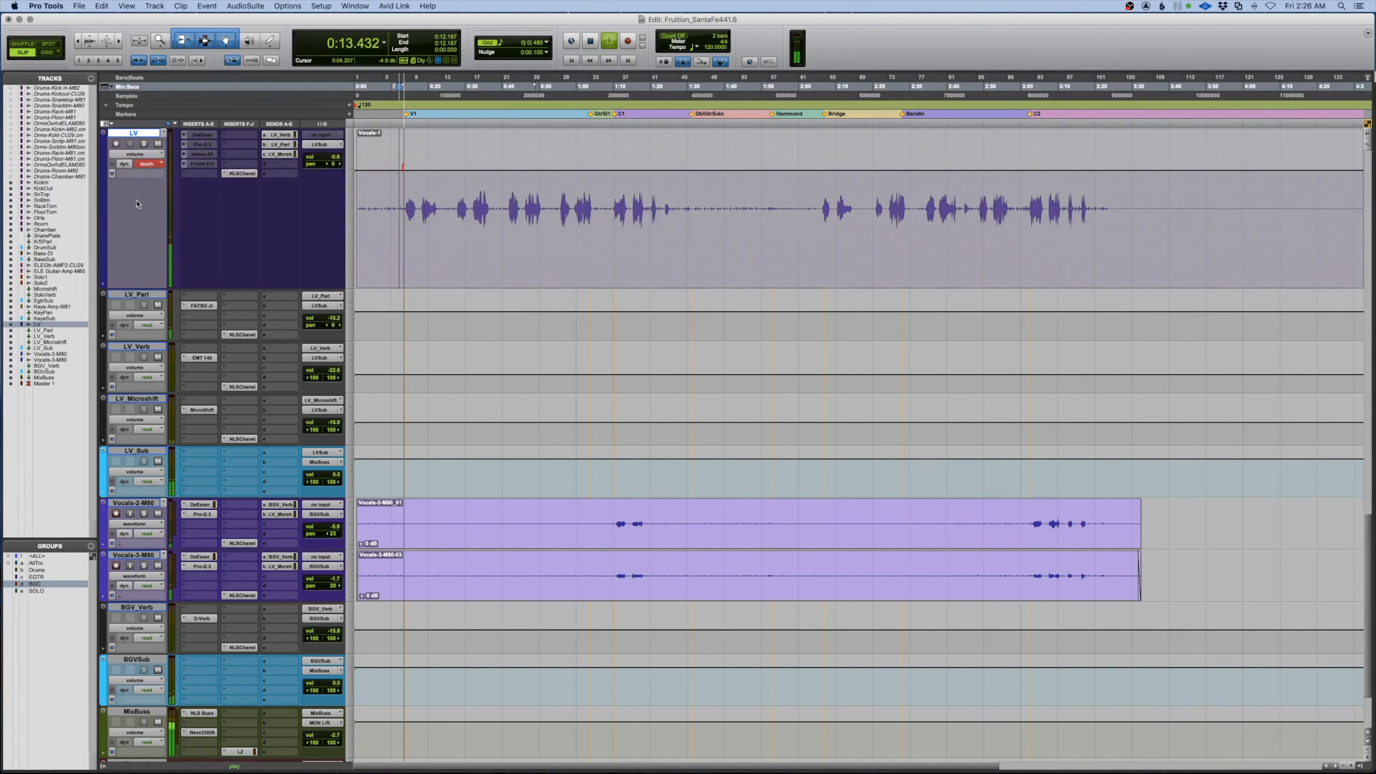
{"action": "key", "text": "space"}
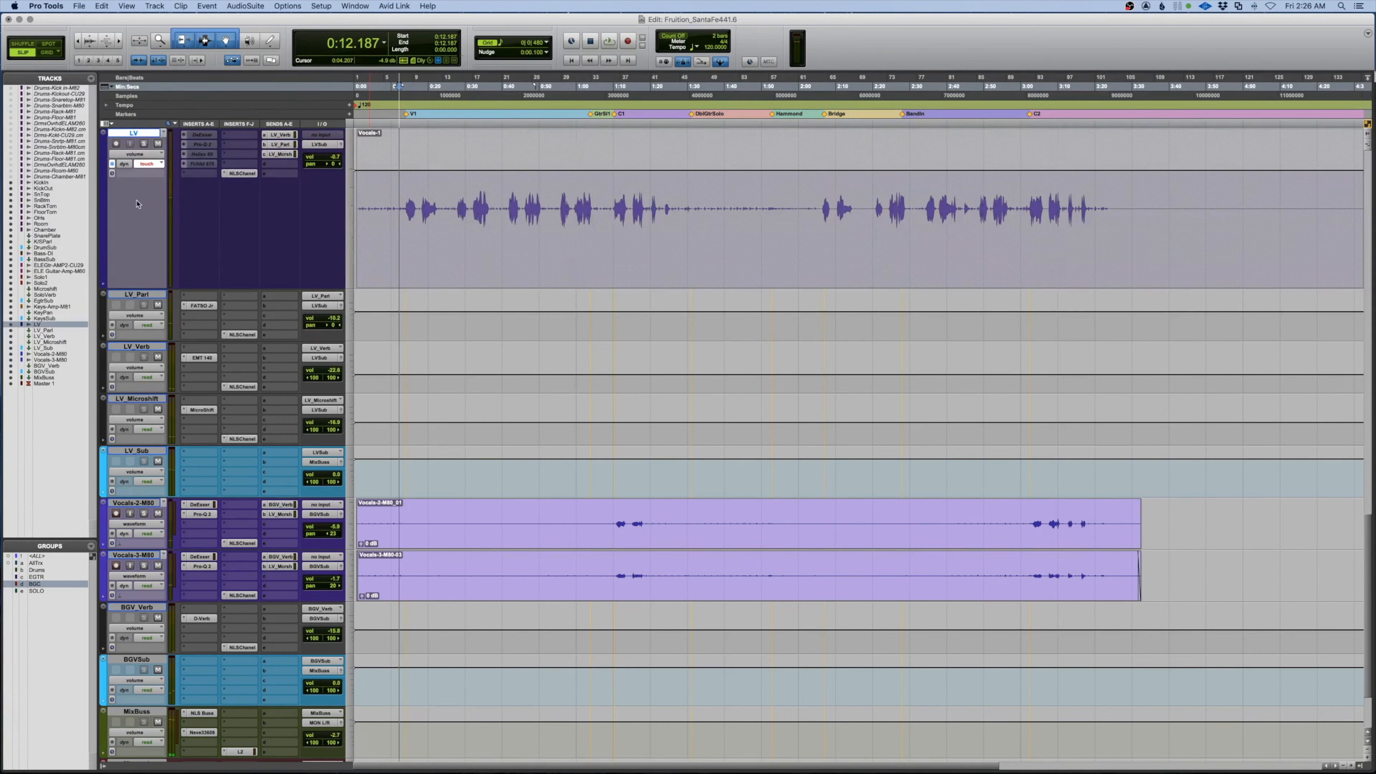
{"action": "key", "text": "space"}
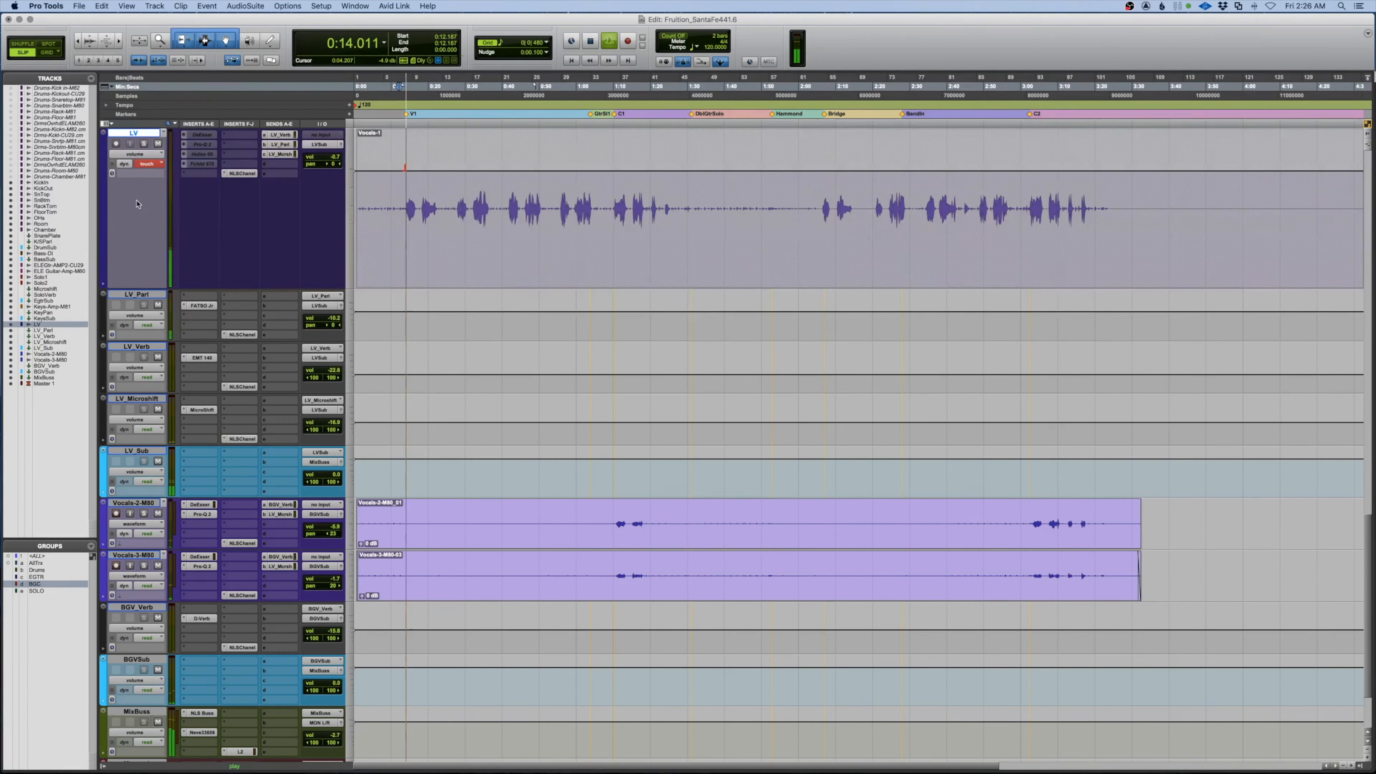
{"action": "key", "text": "space"}
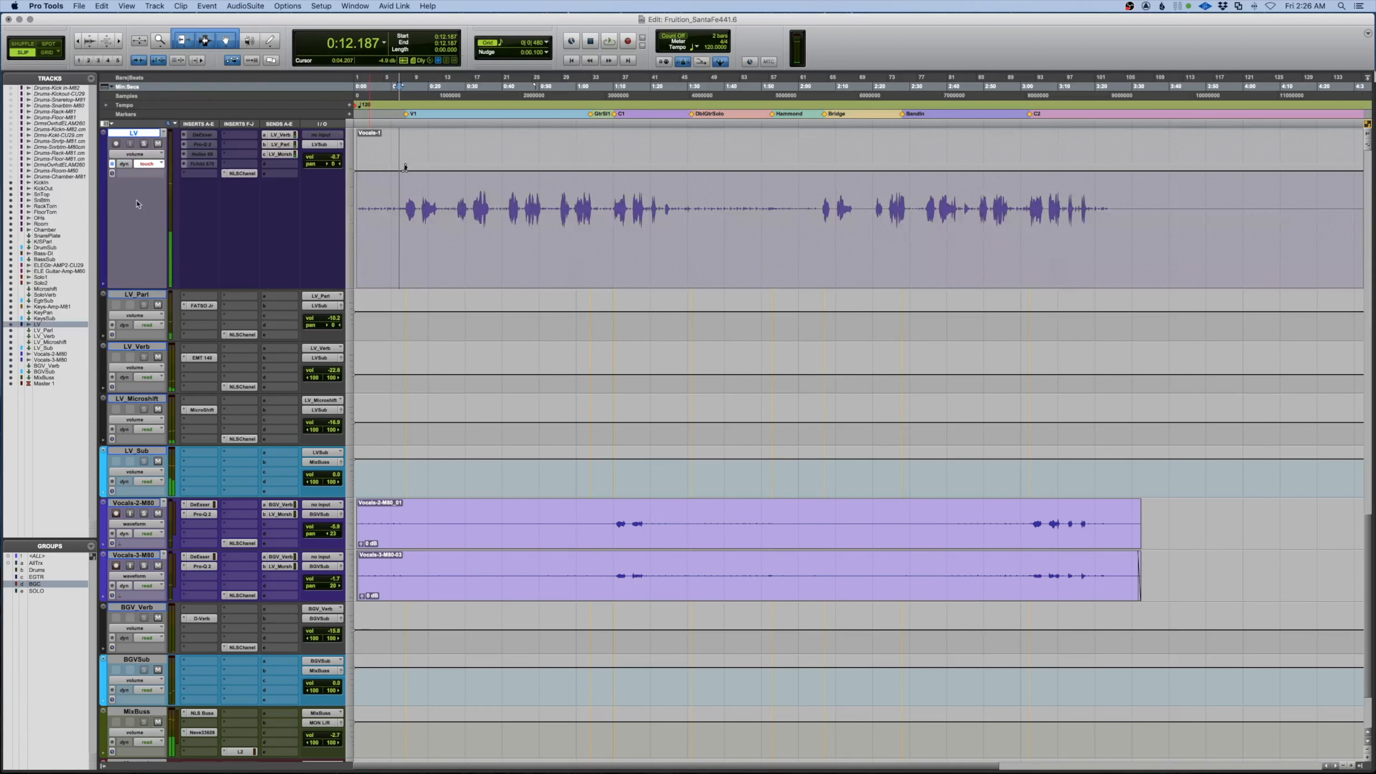
{"action": "key", "text": "t"}
{"action": "key", "text": "t"}
{"action": "key", "text": "t"}
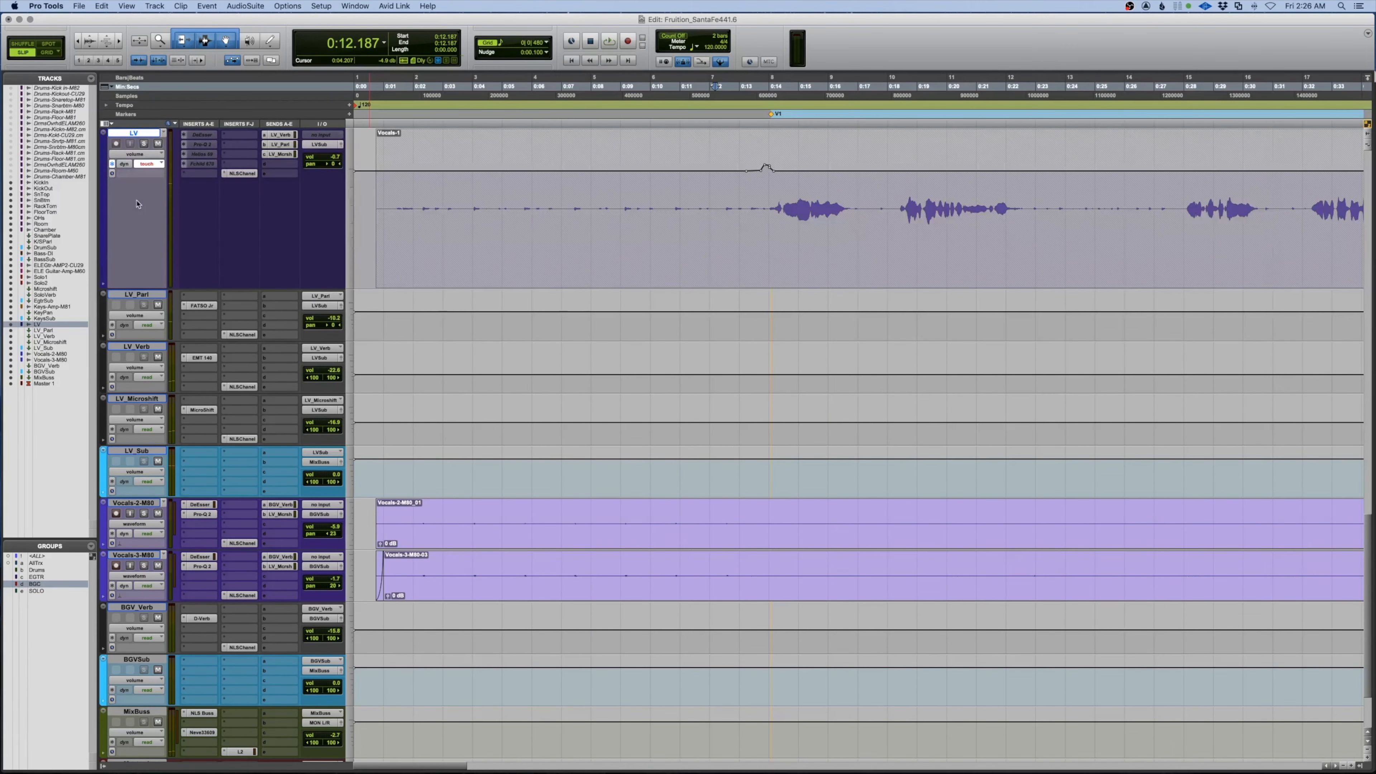
Ride the LV fader from 0:12.459 through the opening vocal phrases to about 0:51
{"action": "key", "text": "space"}
{"action": "key", "text": "space"}
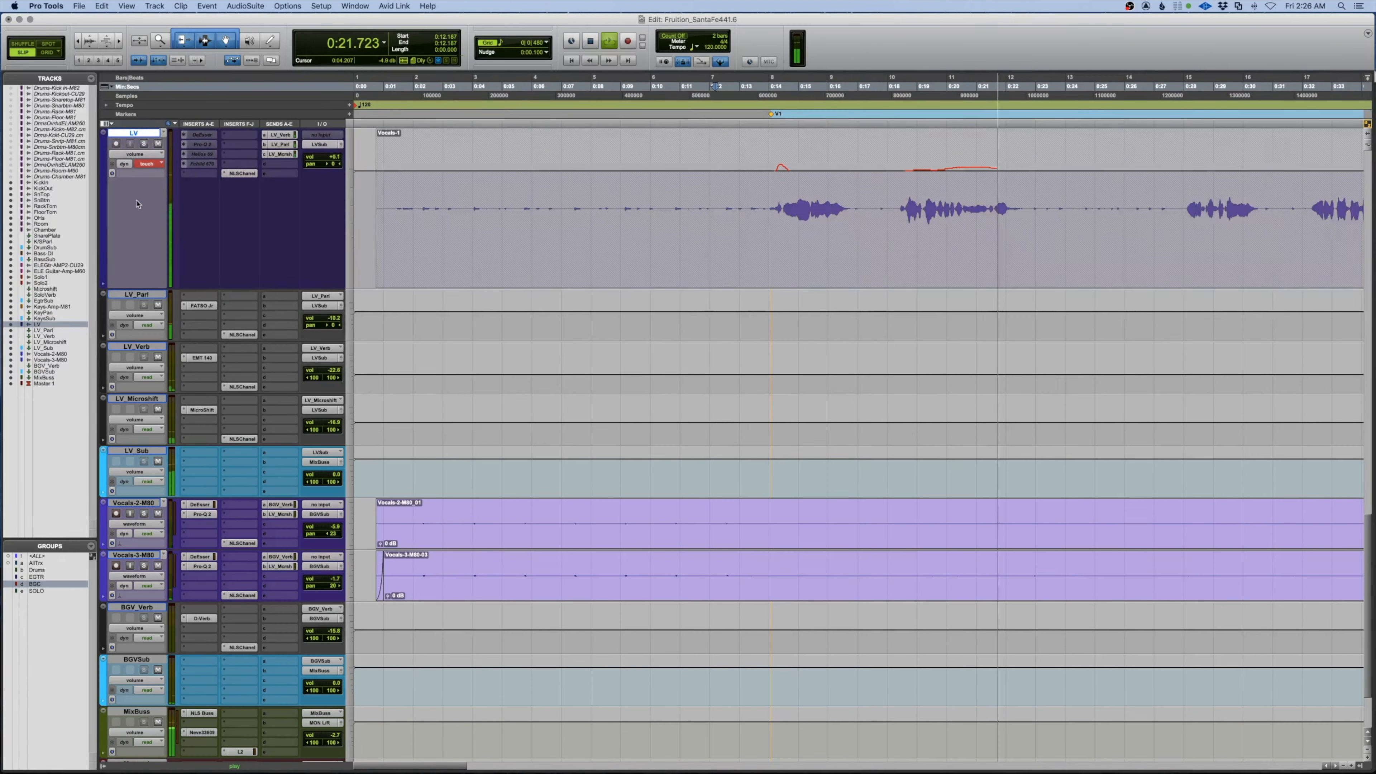
{"action": "key", "text": "space"}
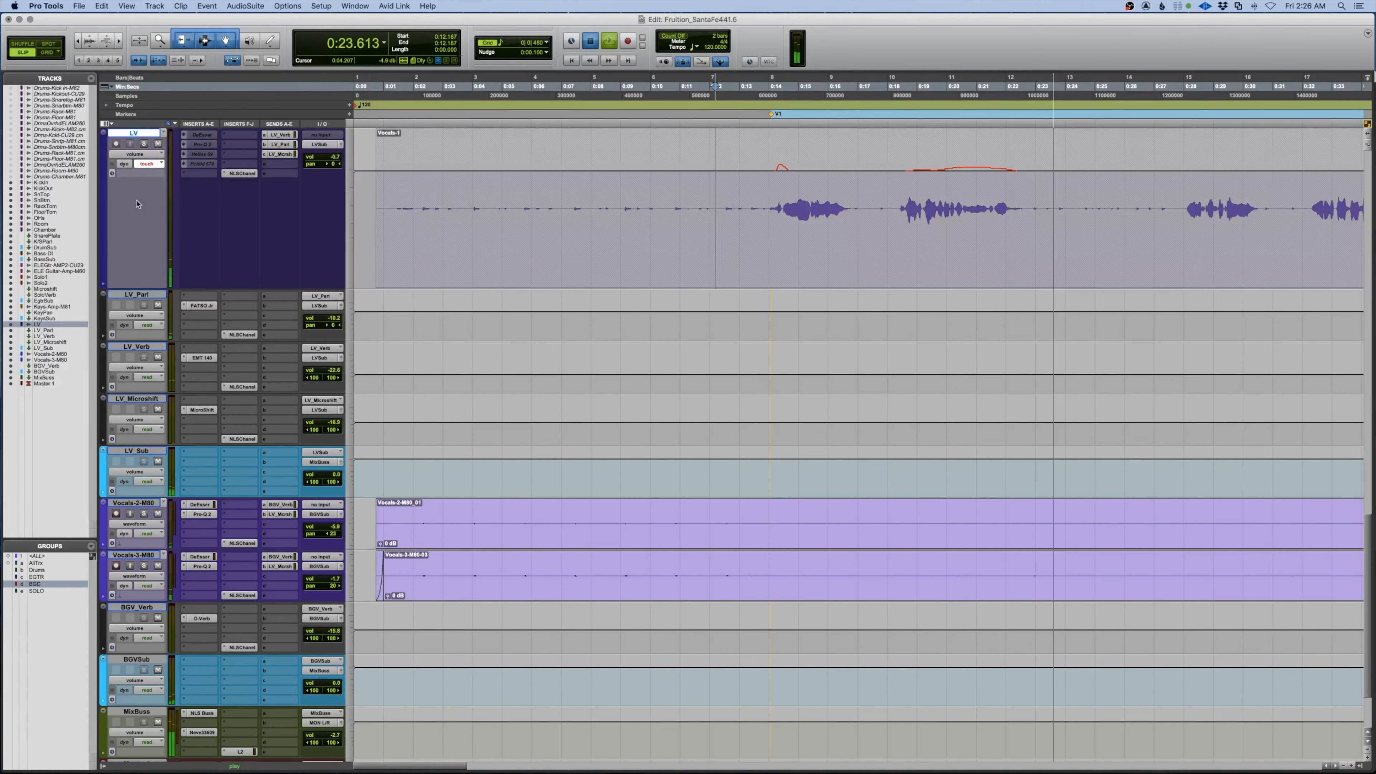
{"action": "scroll", "coordinate": [668, 204], "scroll_direction": "left", "scroll_amount": 2}
{"action": "left_click", "coordinate": [669, 203]}
{"action": "key", "text": "space"}
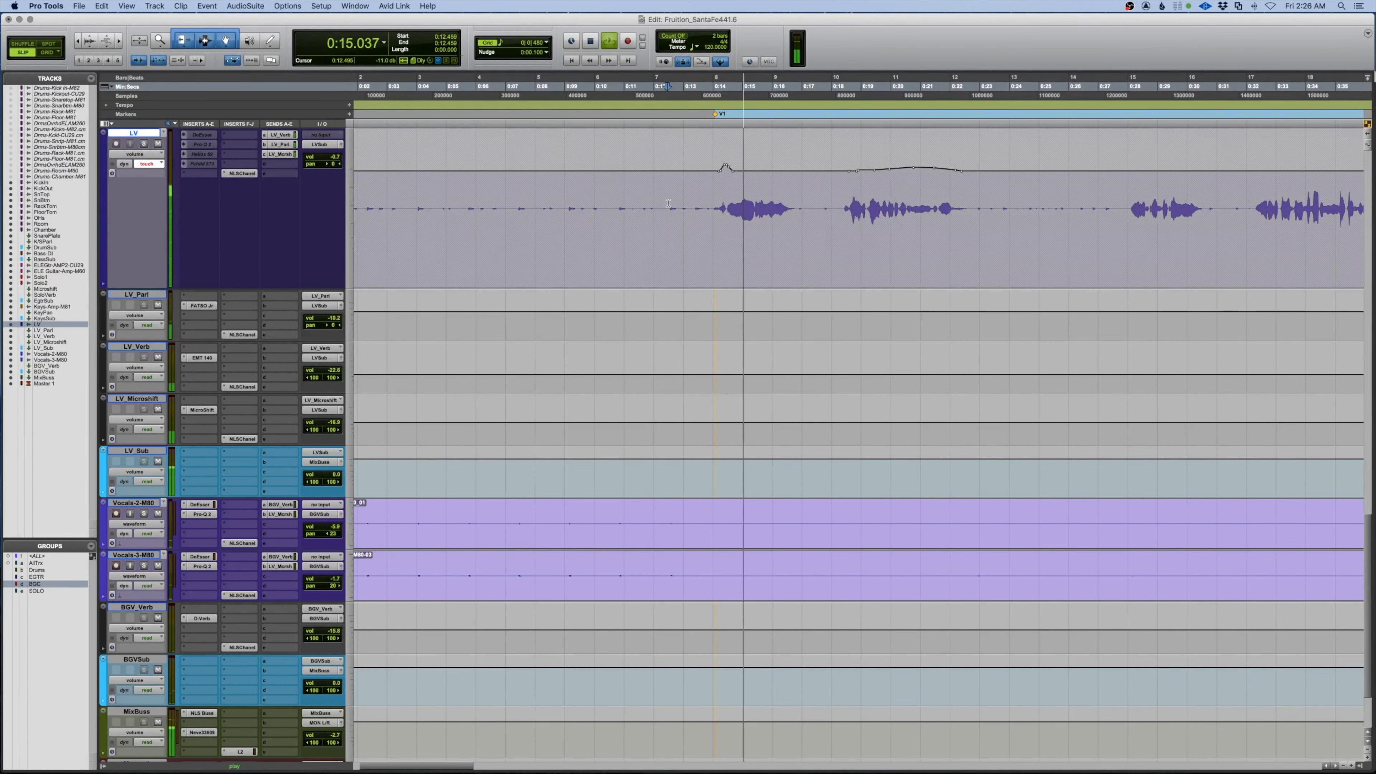
{"action": "scroll", "coordinate": [620, 200], "scroll_direction": "right", "scroll_amount": 5}
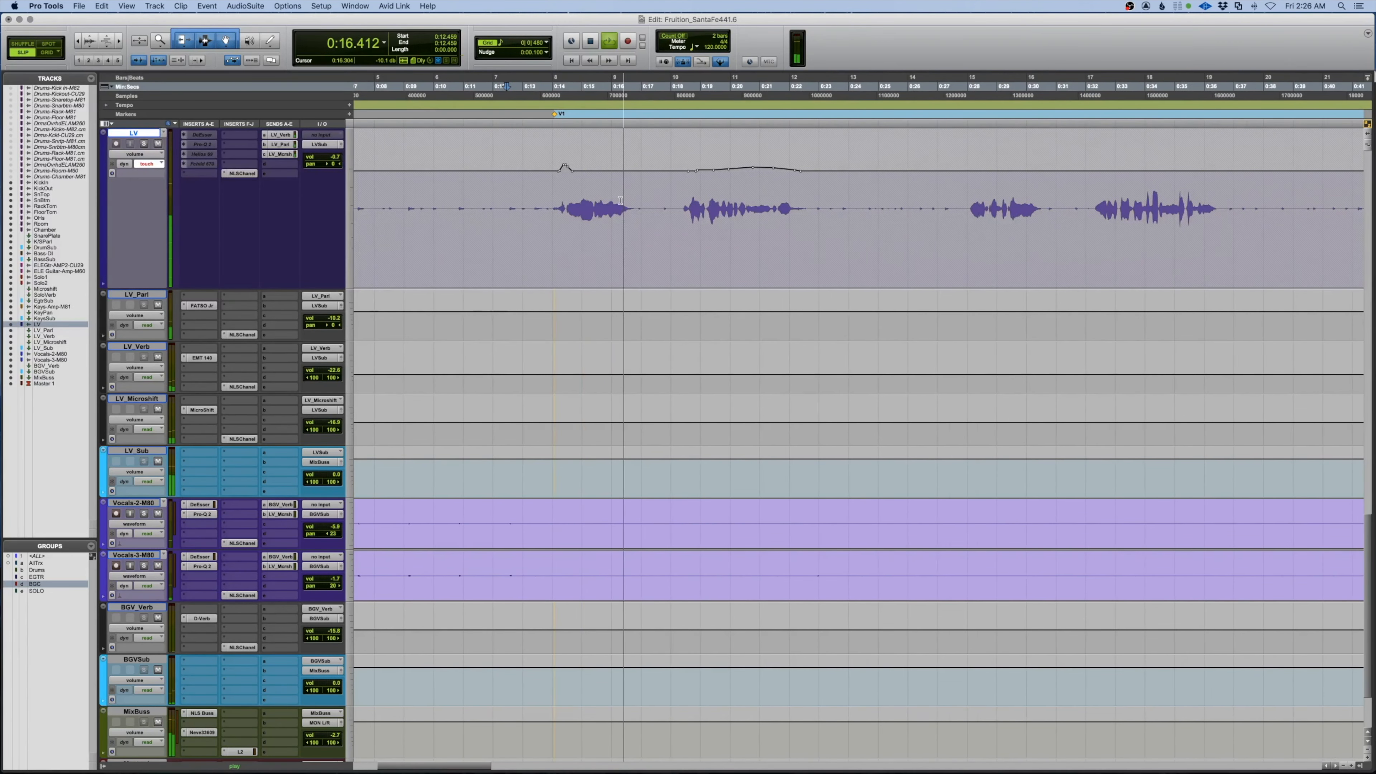
{"action": "scroll", "coordinate": [620, 201], "scroll_direction": "right", "scroll_amount": 4}
{"action": "scroll", "coordinate": [621, 201], "scroll_direction": "up", "scroll_amount": 2}
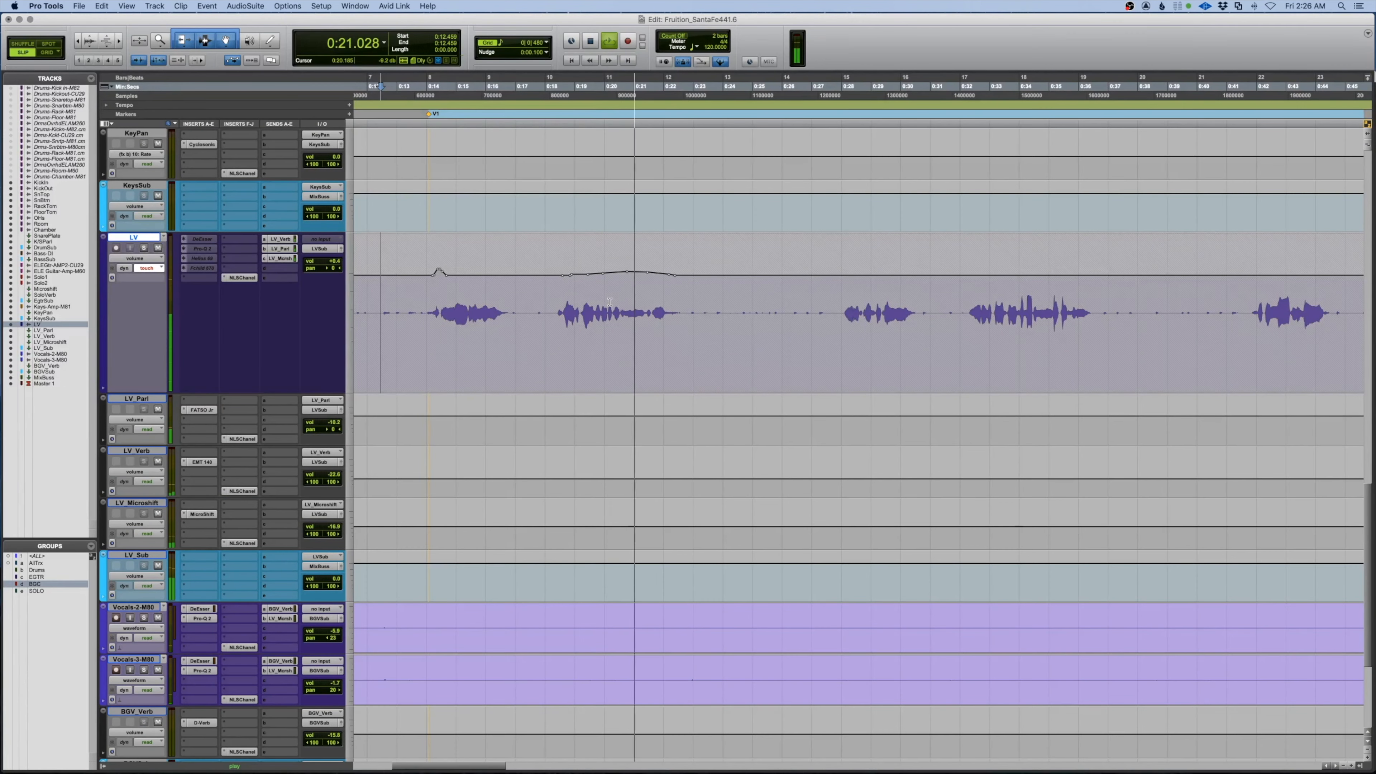
{"action": "scroll", "coordinate": [610, 302], "scroll_direction": "right", "scroll_amount": 5}
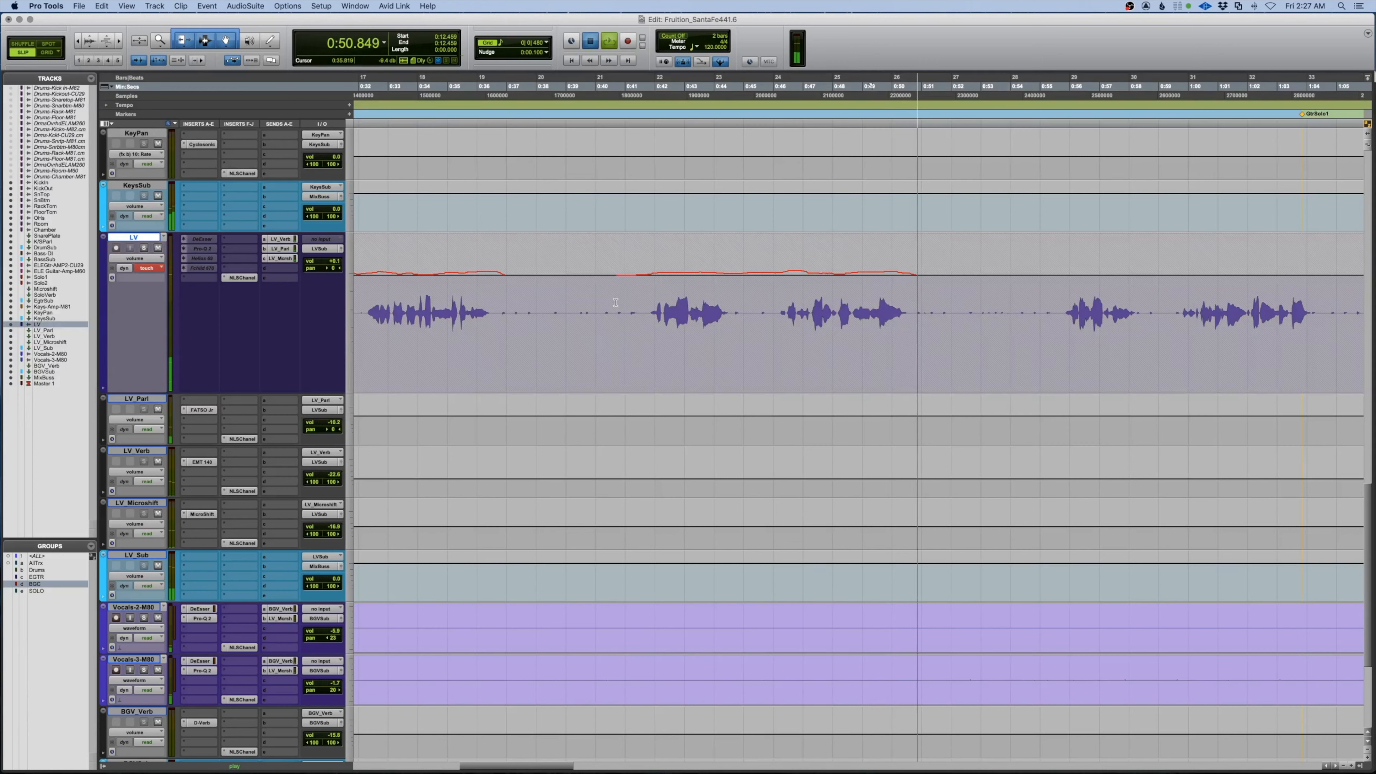
{"action": "key", "text": "space"}
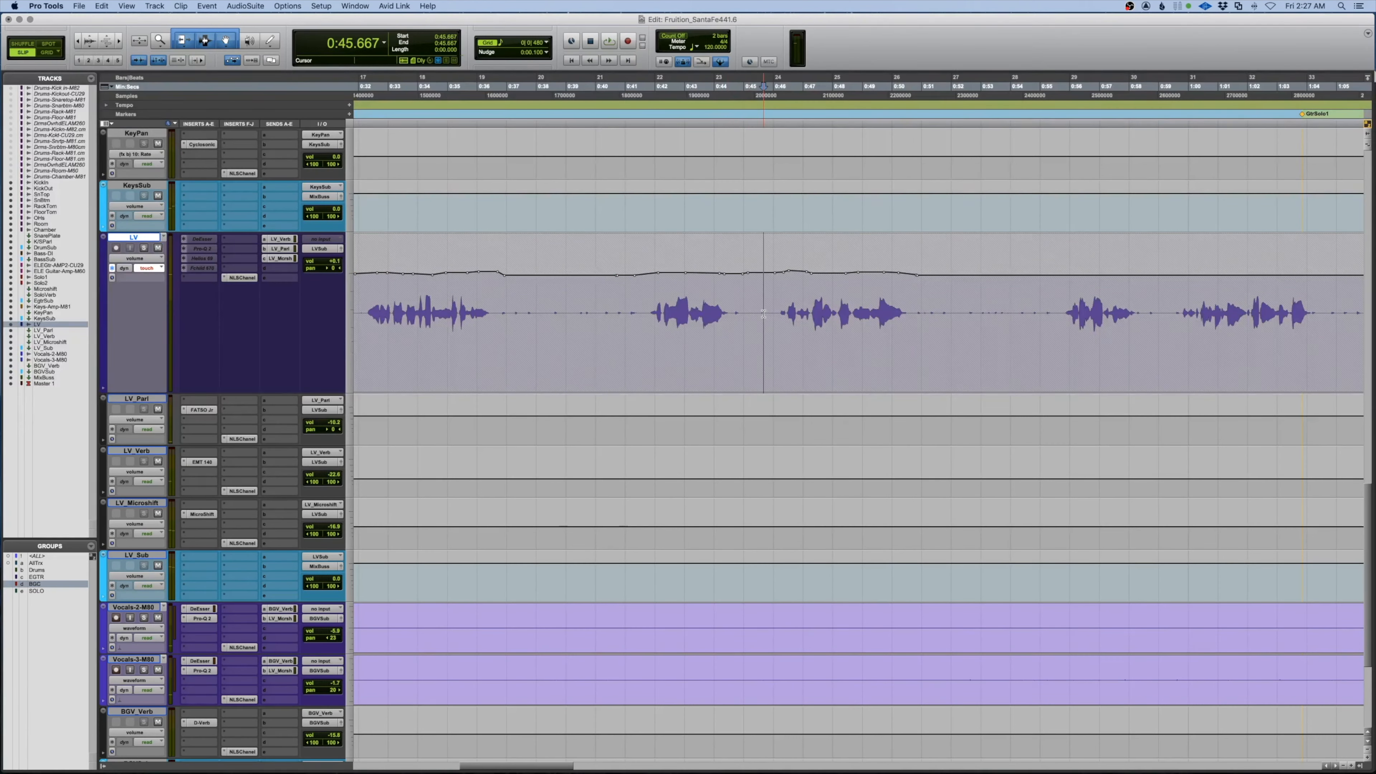
Replay the ride from 0:45.667 and set the start just before the next vocal phrase
{"action": "key", "text": "space"}
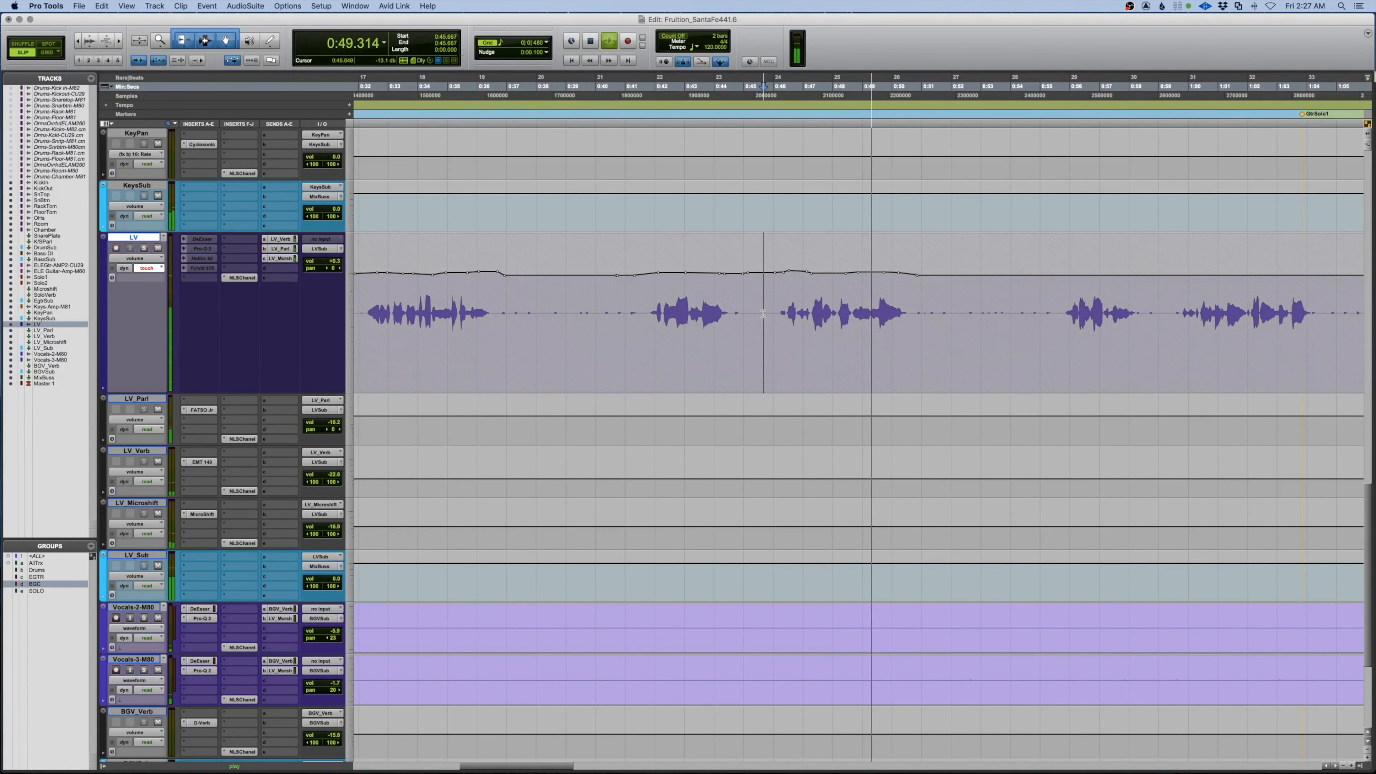
{"action": "key", "text": "space"}
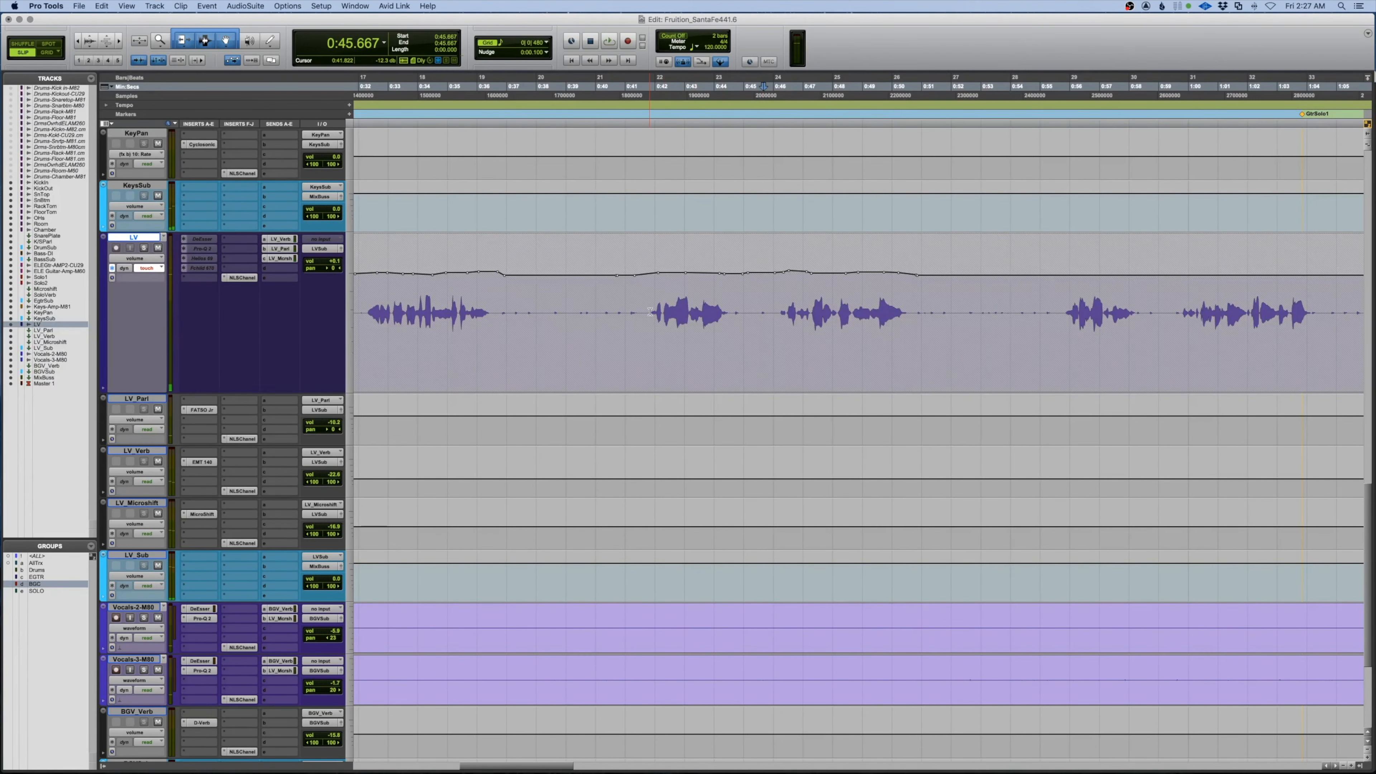
{"action": "scroll", "coordinate": [944, 324], "scroll_direction": "left", "scroll_amount": 2}
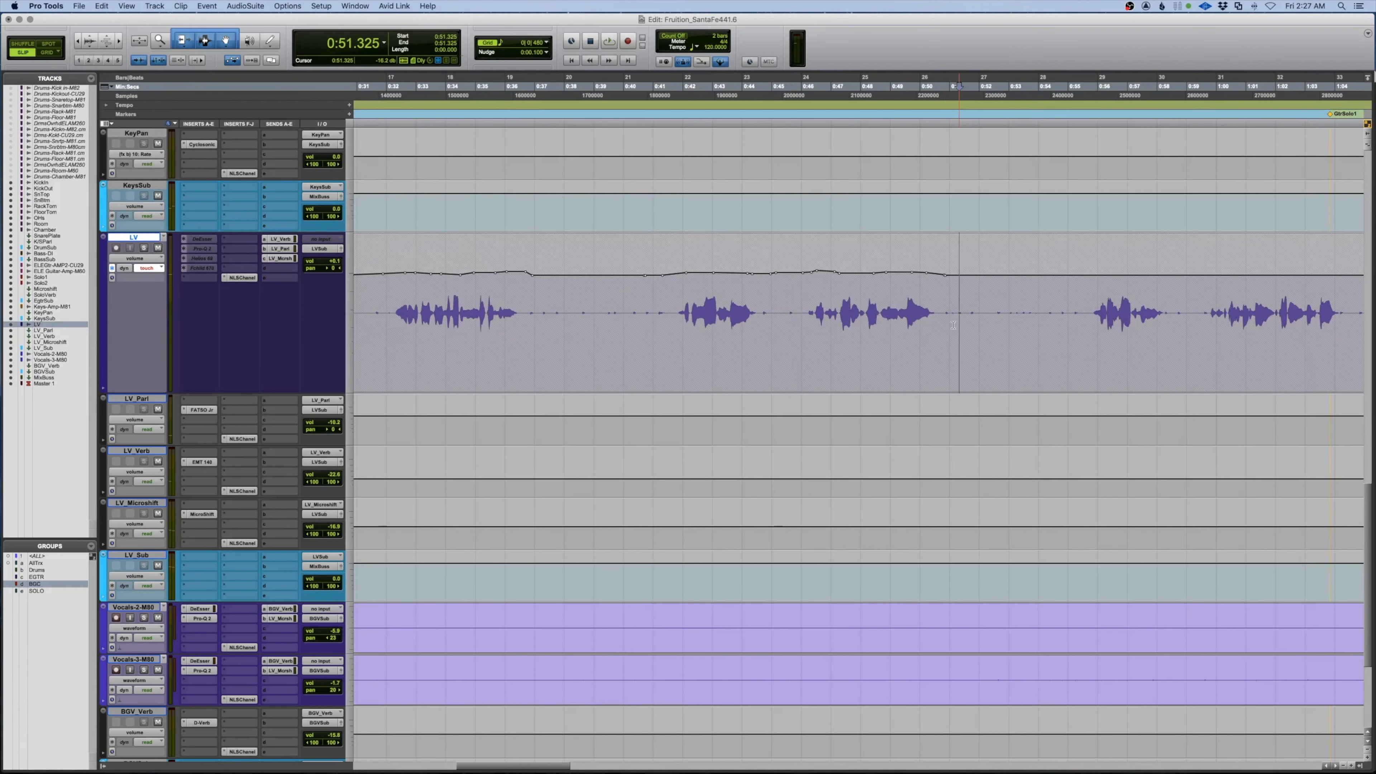
{"action": "mouse_move", "coordinate": [953, 325]}
{"action": "left_mouse_down"}
{"action": "mouse_move", "coordinate": [215, 345]}
{"action": "mouse_move", "coordinate": [823, 350]}
{"action": "mouse_move", "coordinate": [766, 351]}
{"action": "left_mouse_up"}
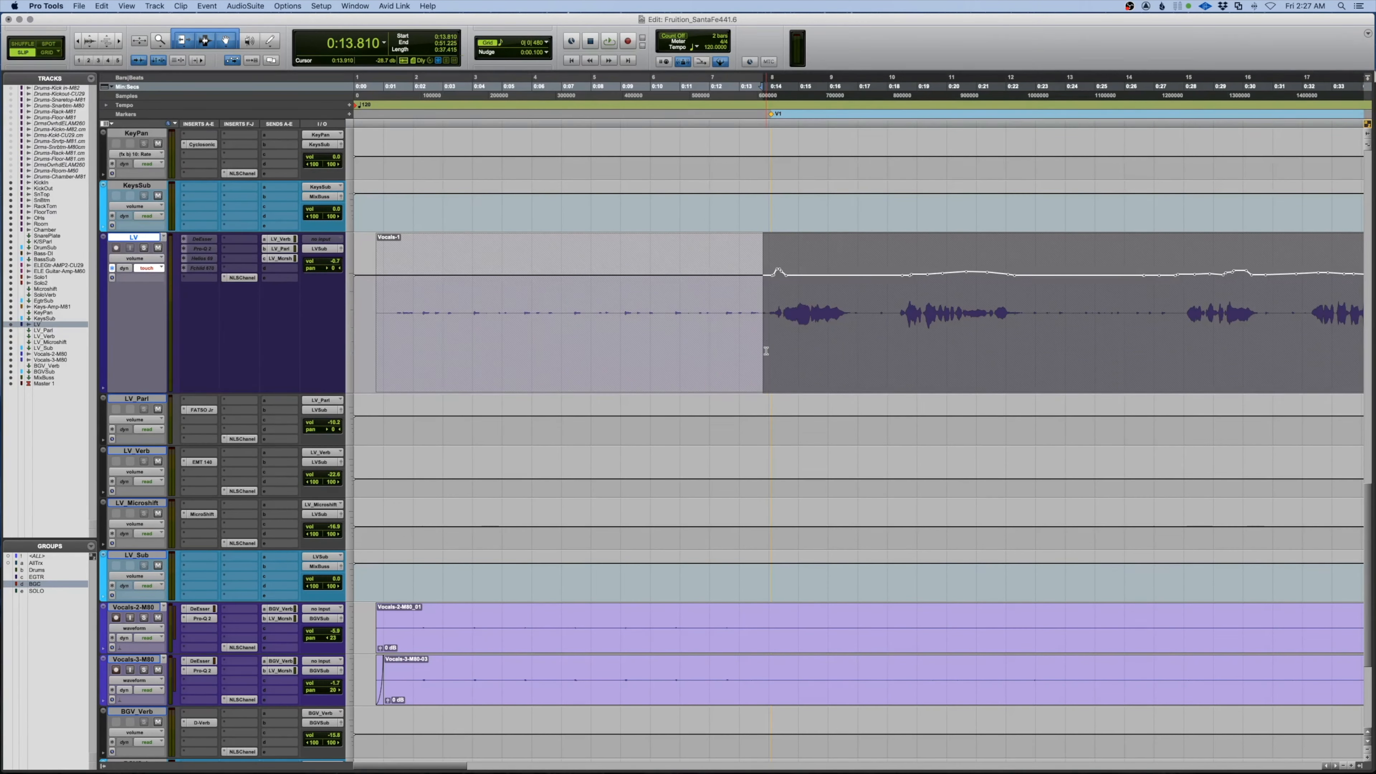
{"action": "left_click", "coordinate": [766, 351]}
Ride the LV fader from 0:53.774 to about 1:26, then zoom out and replay it
{"action": "key", "text": "space"}
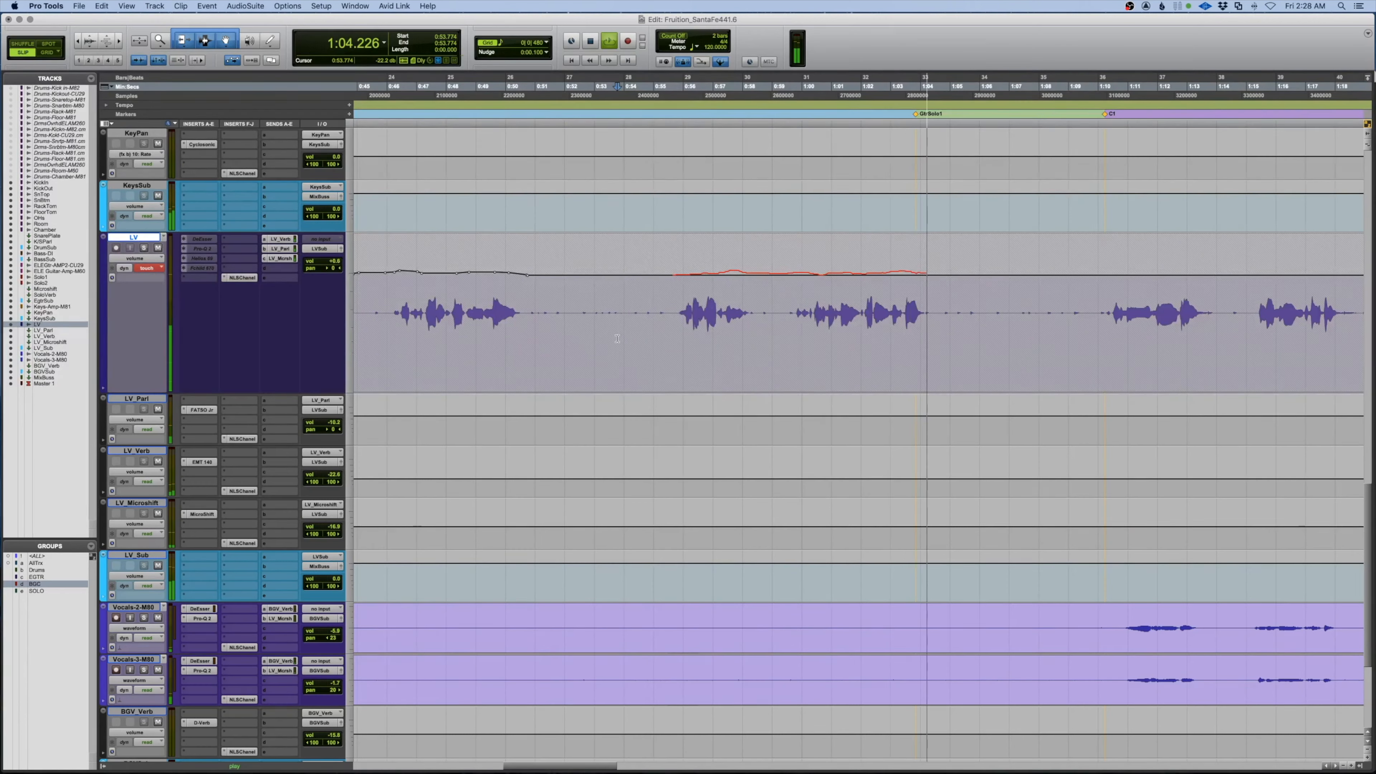
{"action": "scroll", "coordinate": [657, 329], "scroll_direction": "right", "scroll_amount": 5}
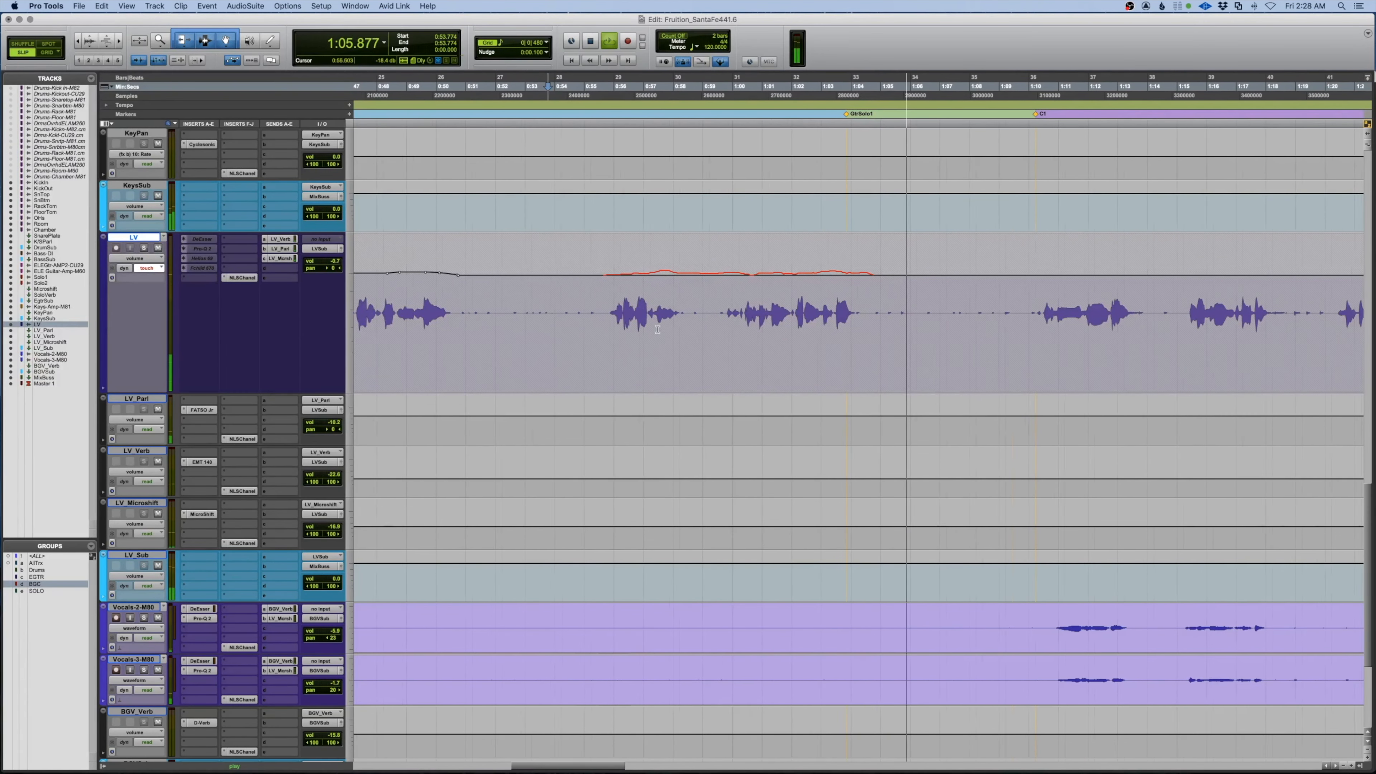
{"action": "scroll", "coordinate": [657, 329], "scroll_direction": "right", "scroll_amount": 7}
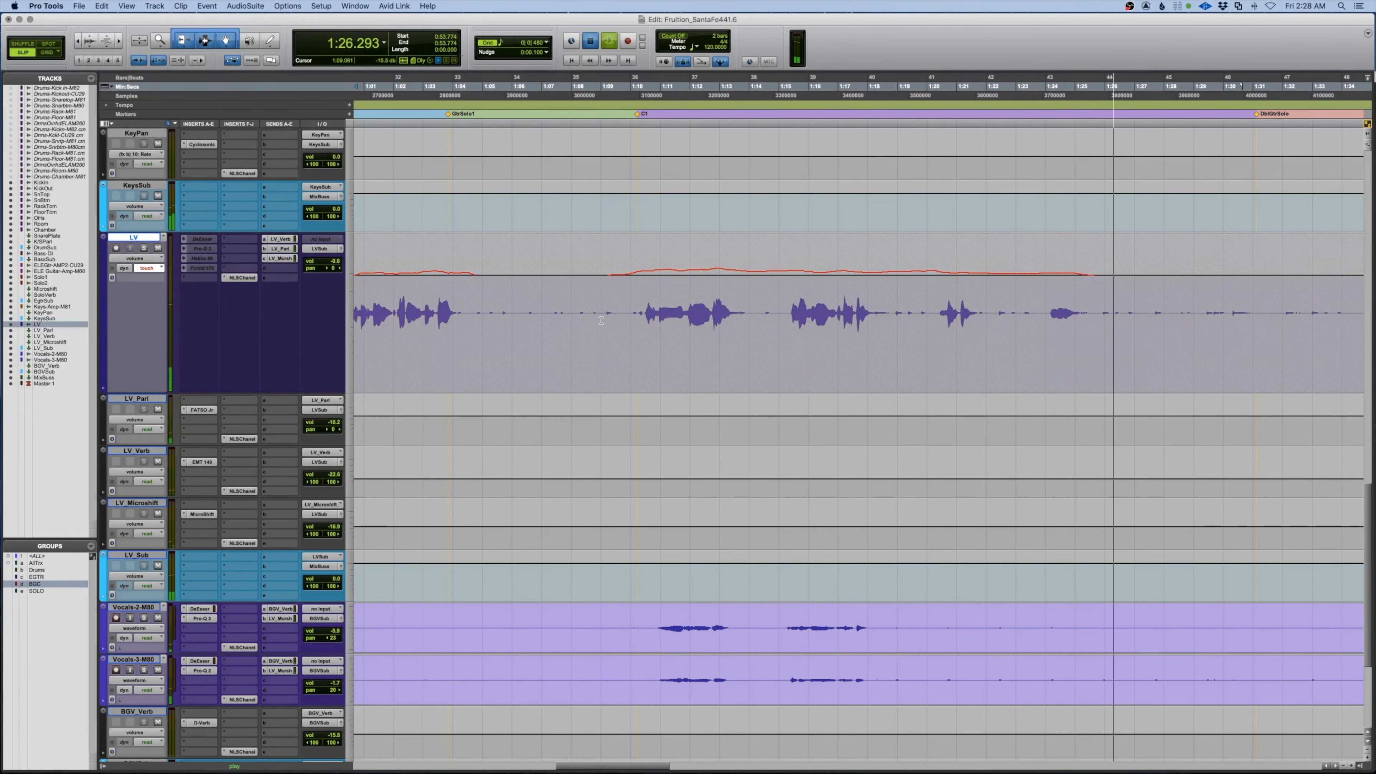
{"action": "key", "text": "space"}
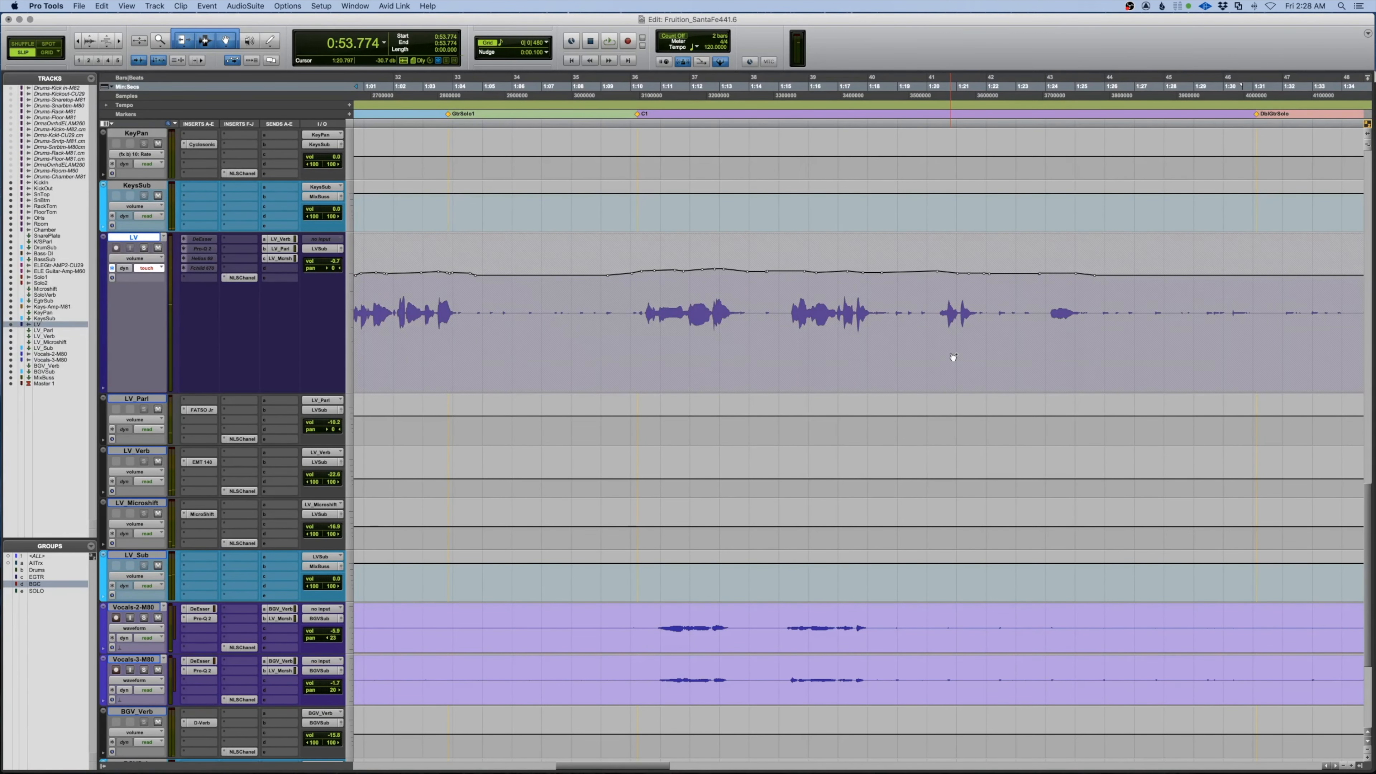
{"action": "key", "text": "super+bracketleft"}
{"action": "key", "text": "space"}
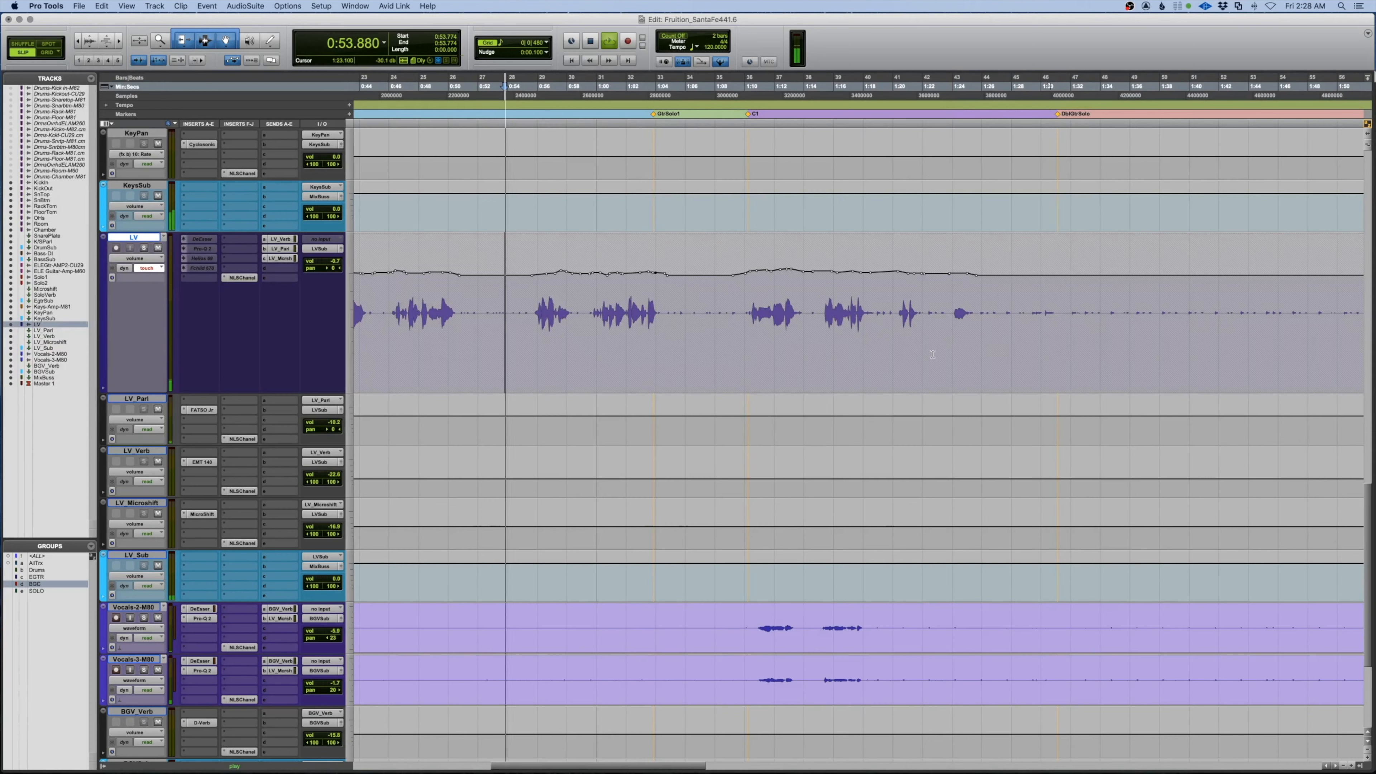
Play back the LV ride from 0:53 to 1:27, re-auditioning from 1:19 and 1:15.229
{"action": "left_click_drag", "start_coordinate": [1002, 346], "coordinate": [501, 350]}
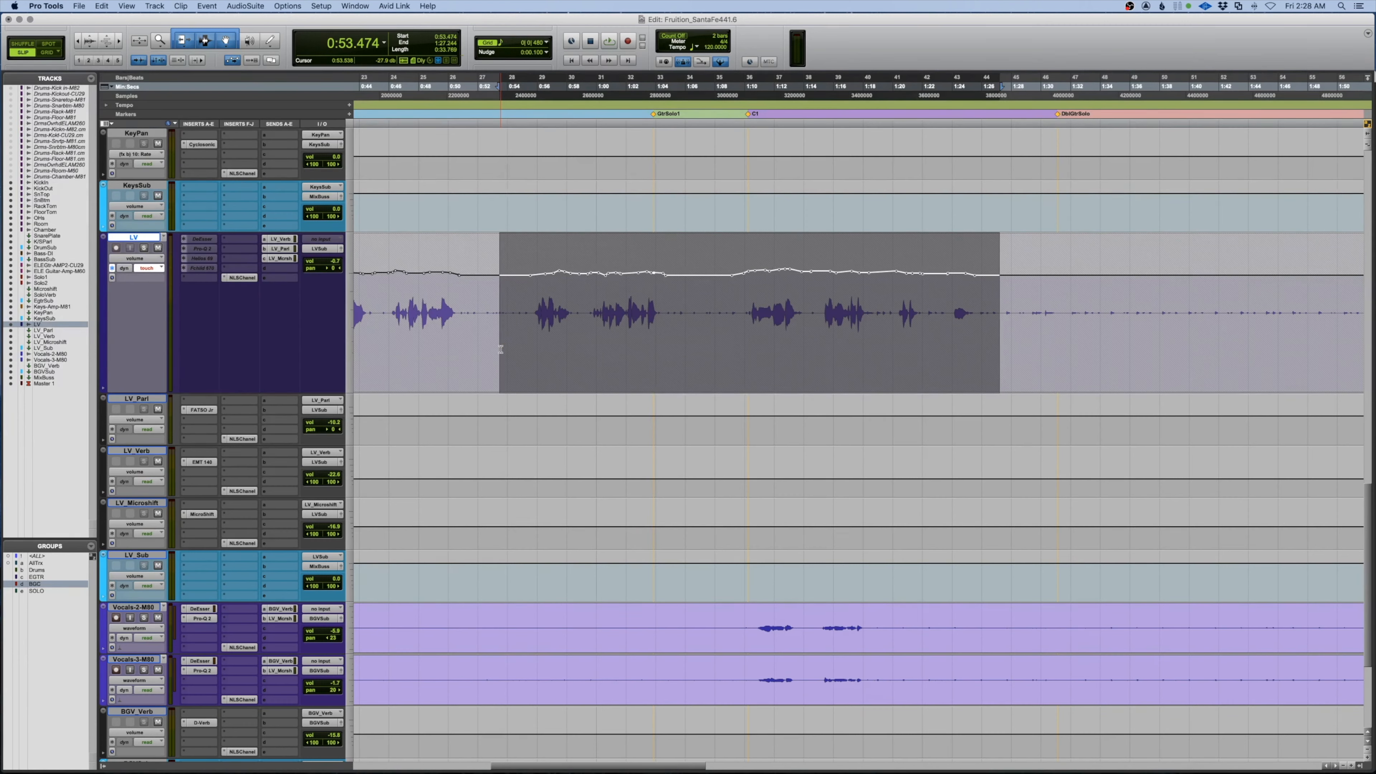
{"action": "key", "text": "space"}
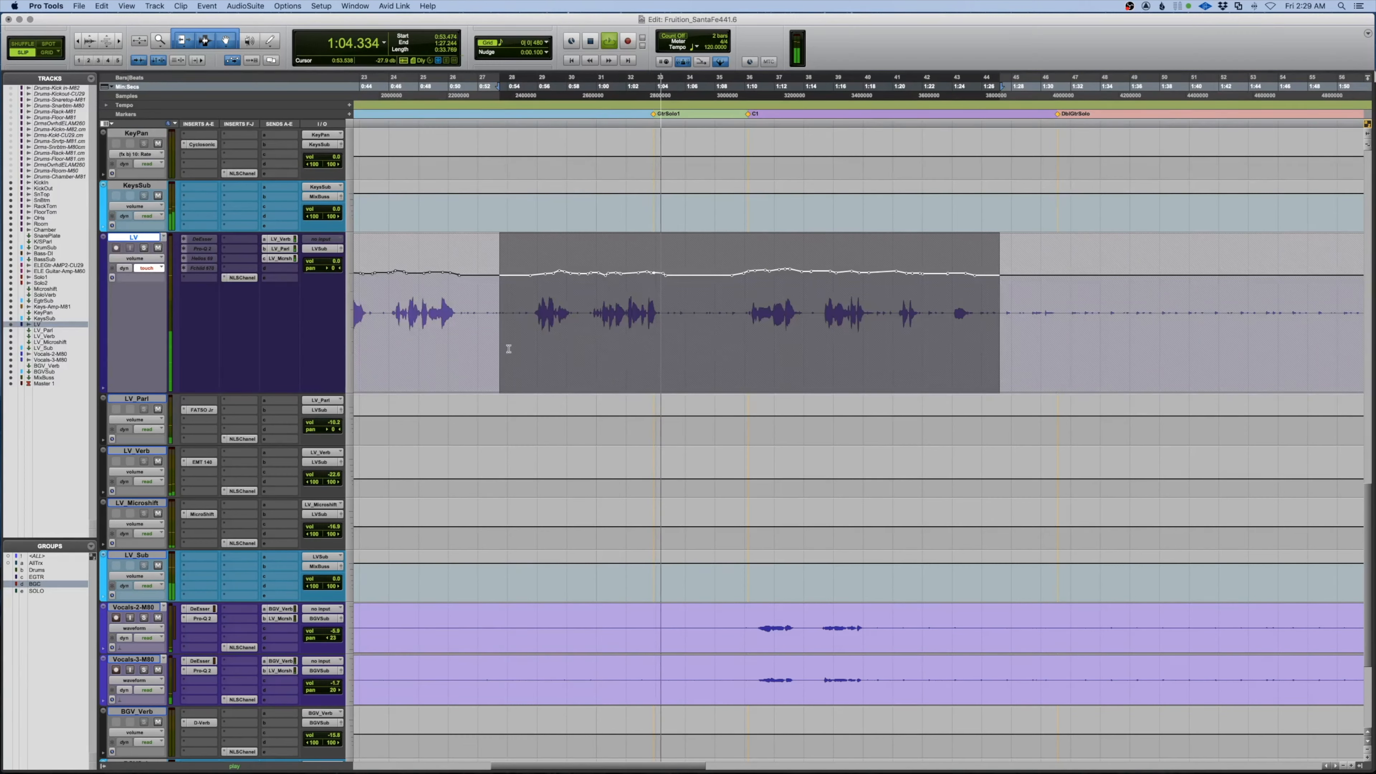
{"action": "left_click", "coordinate": [877, 302]}
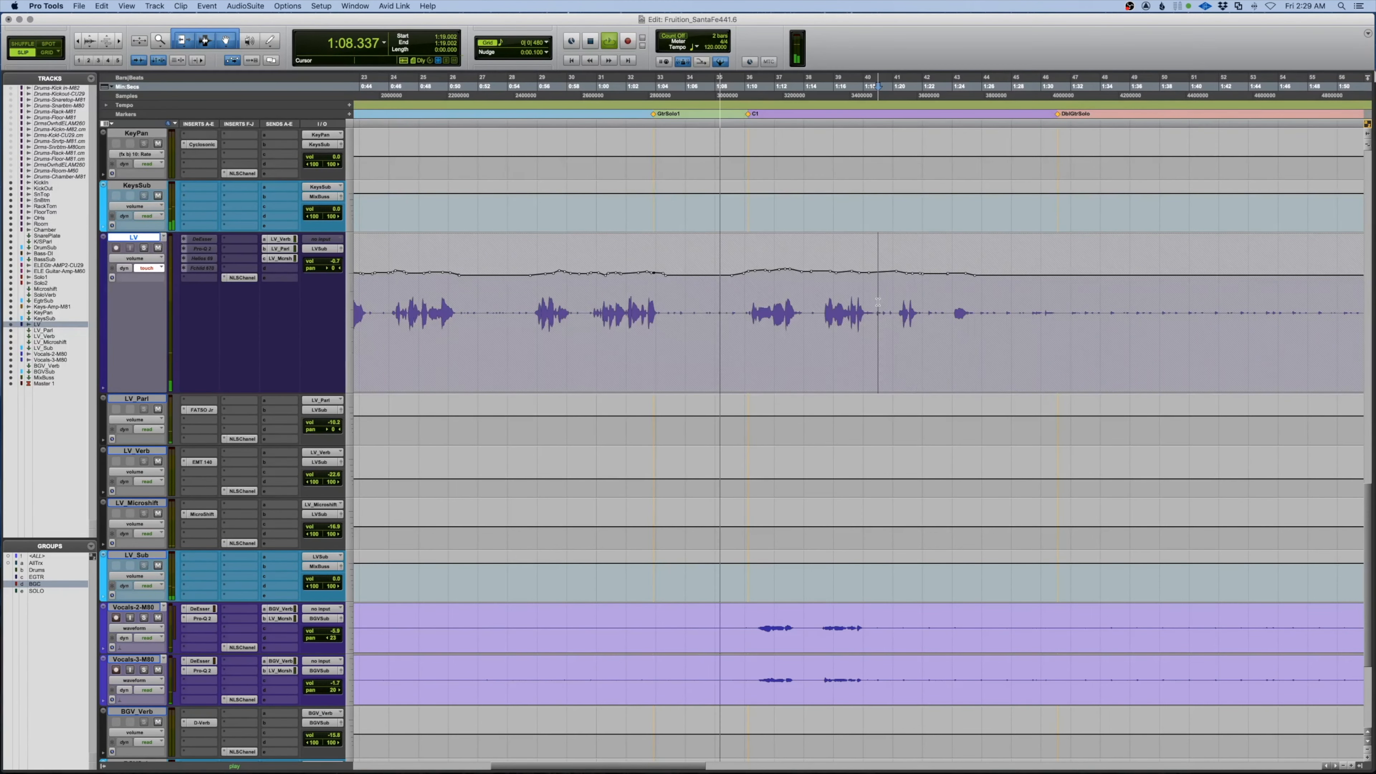
{"action": "scroll", "coordinate": [877, 302], "scroll_direction": "right", "scroll_amount": 5}
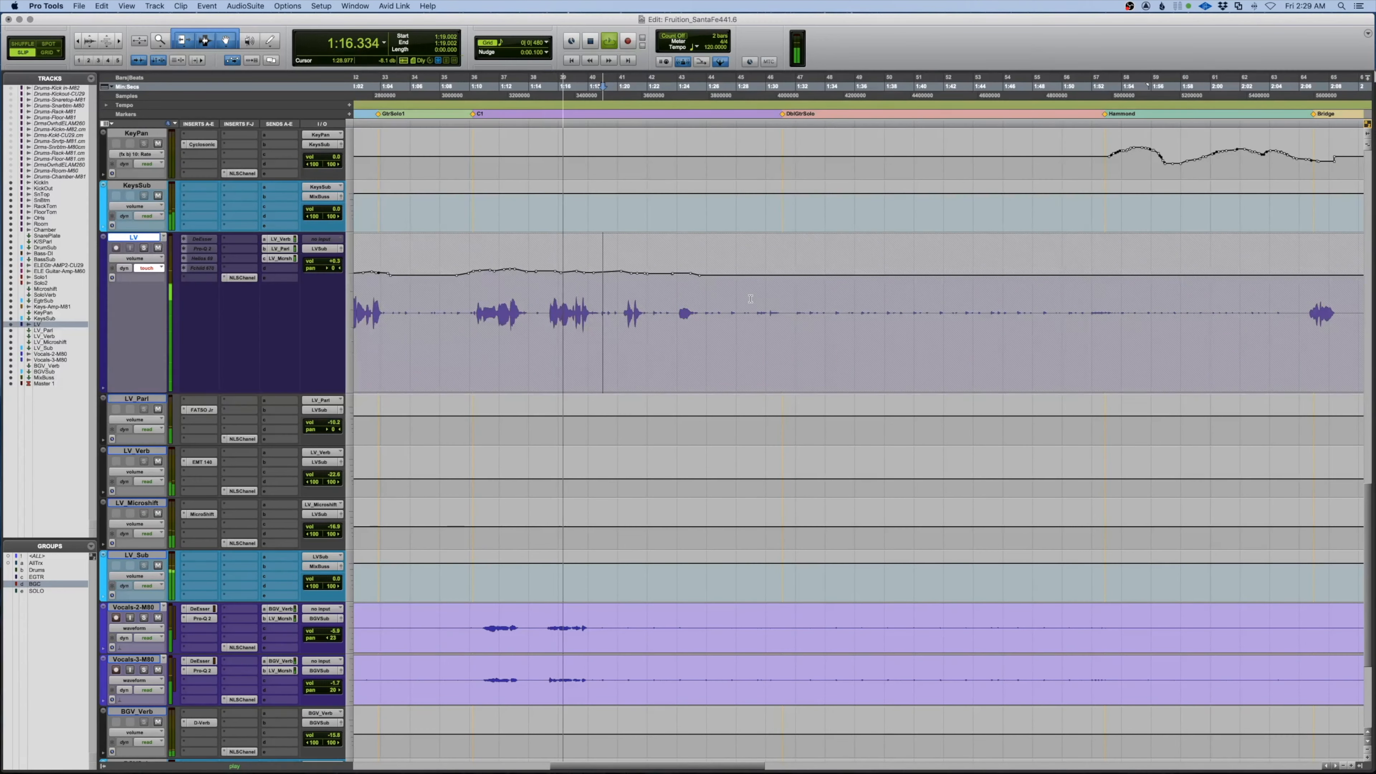
{"action": "left_click", "coordinate": [610, 302]}
{"action": "key", "text": "space"}
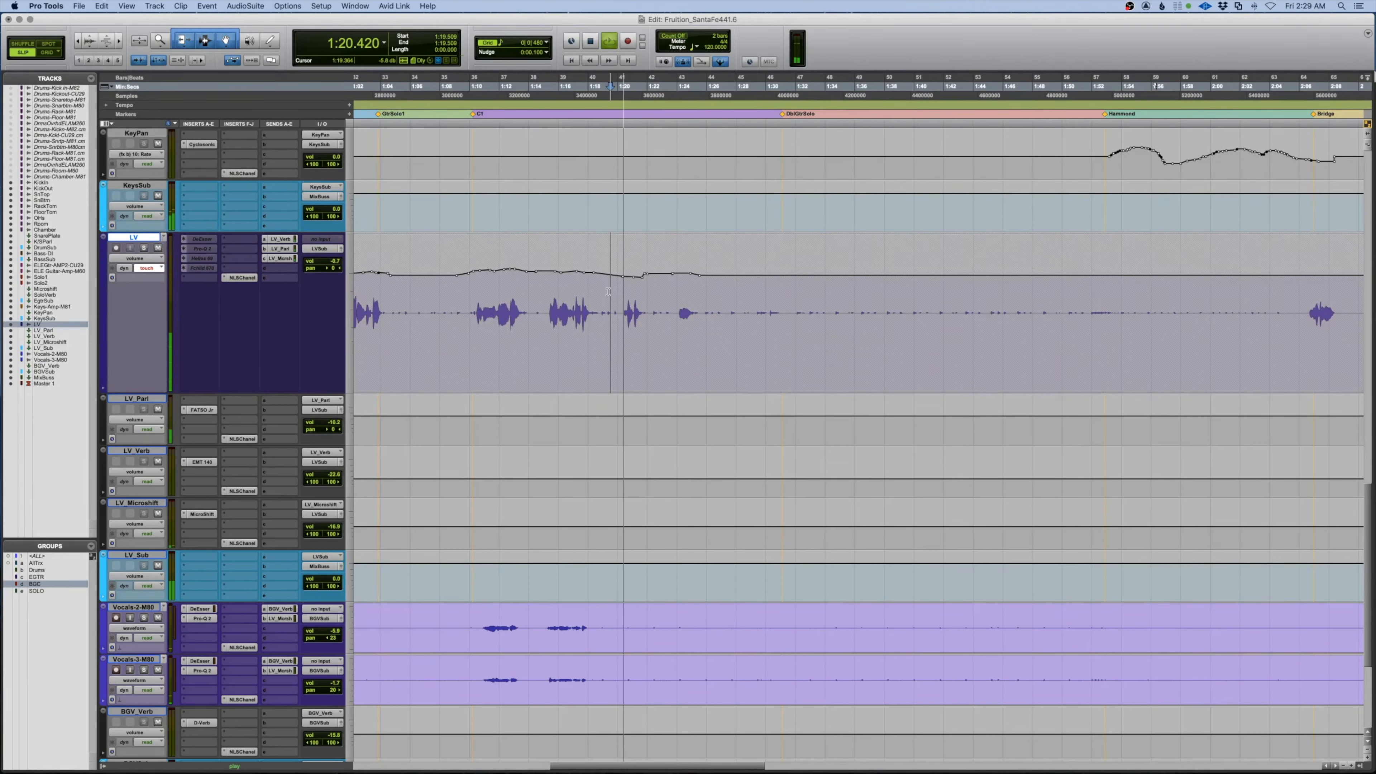
{"action": "key", "text": "space"}
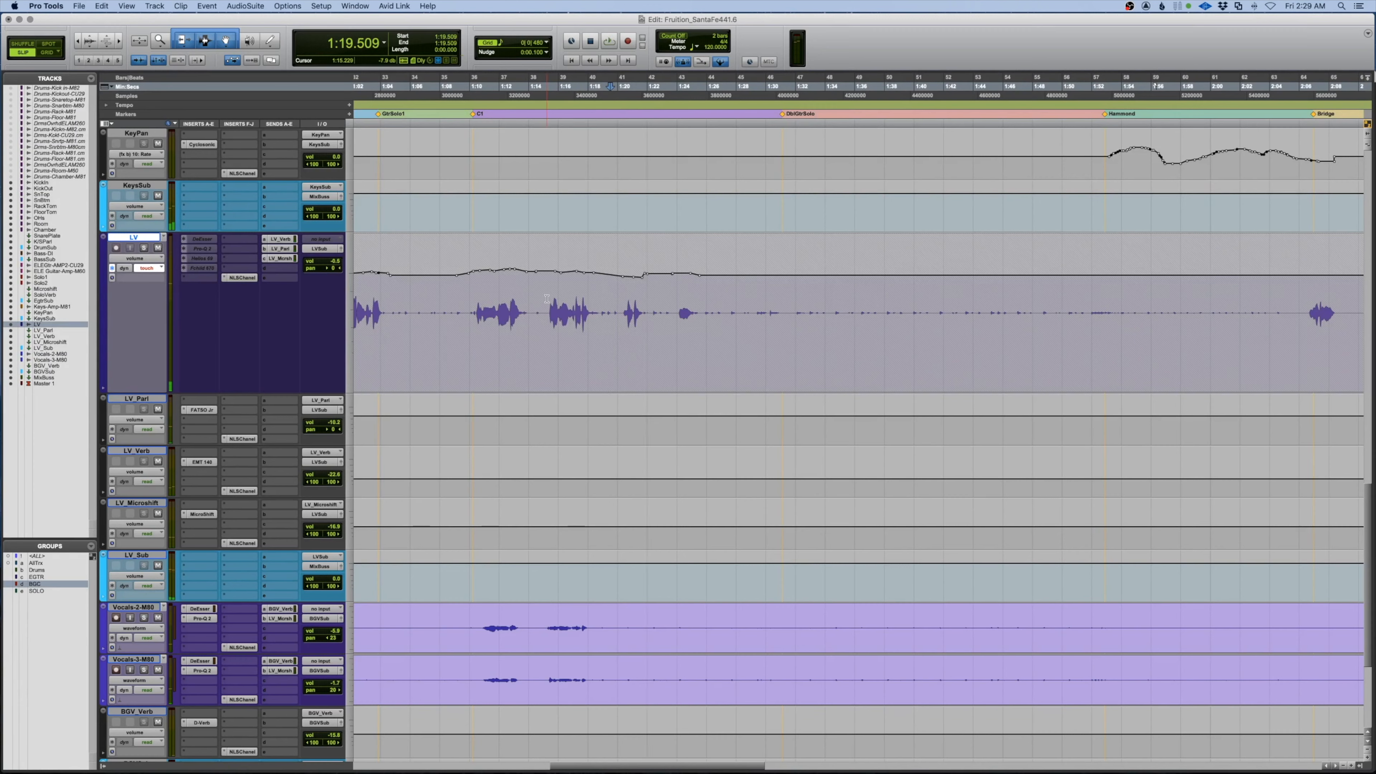
{"action": "key", "text": "space"}
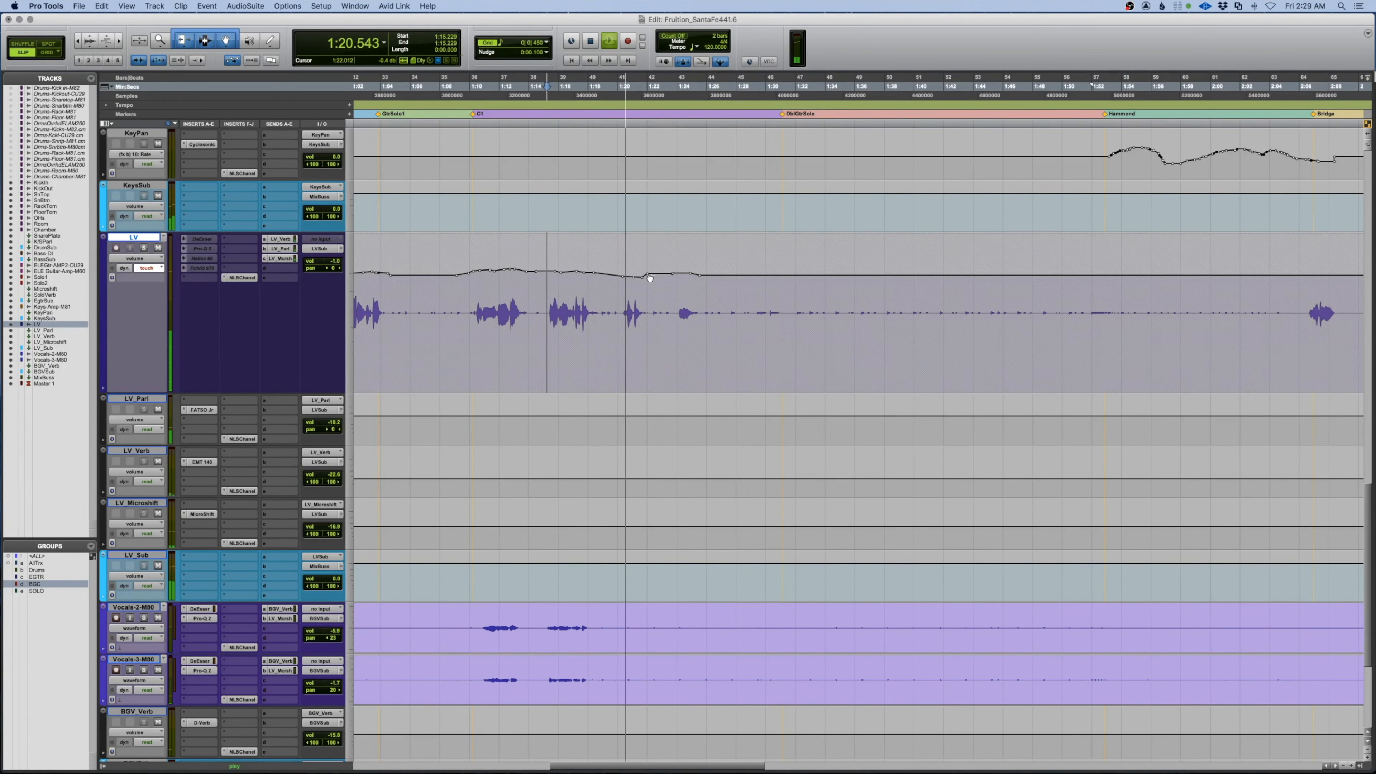
Scroll to the Bridge section and start playback at 2:06.374
{"action": "scroll", "coordinate": [750, 294], "scroll_direction": "right", "scroll_amount": 10}
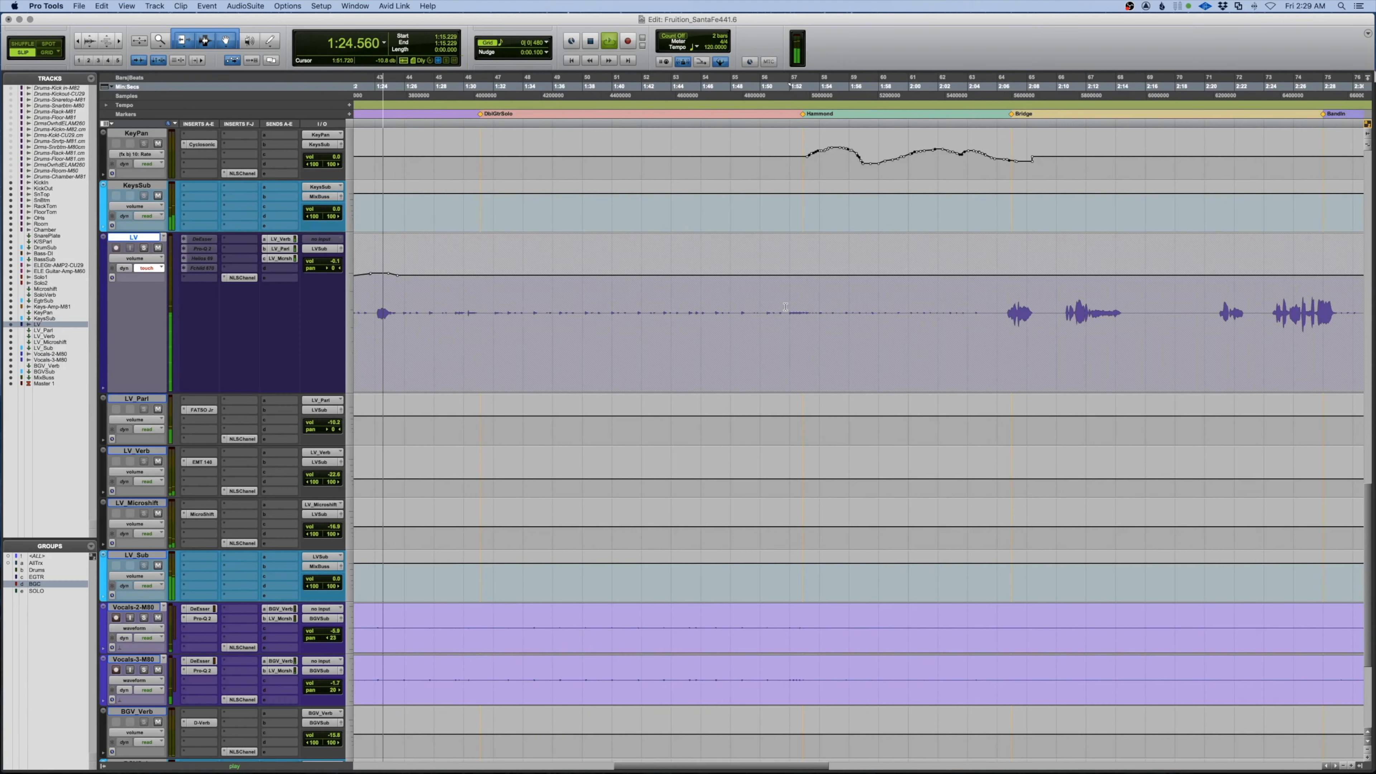
{"action": "scroll", "coordinate": [785, 307], "scroll_direction": "right", "scroll_amount": 5}
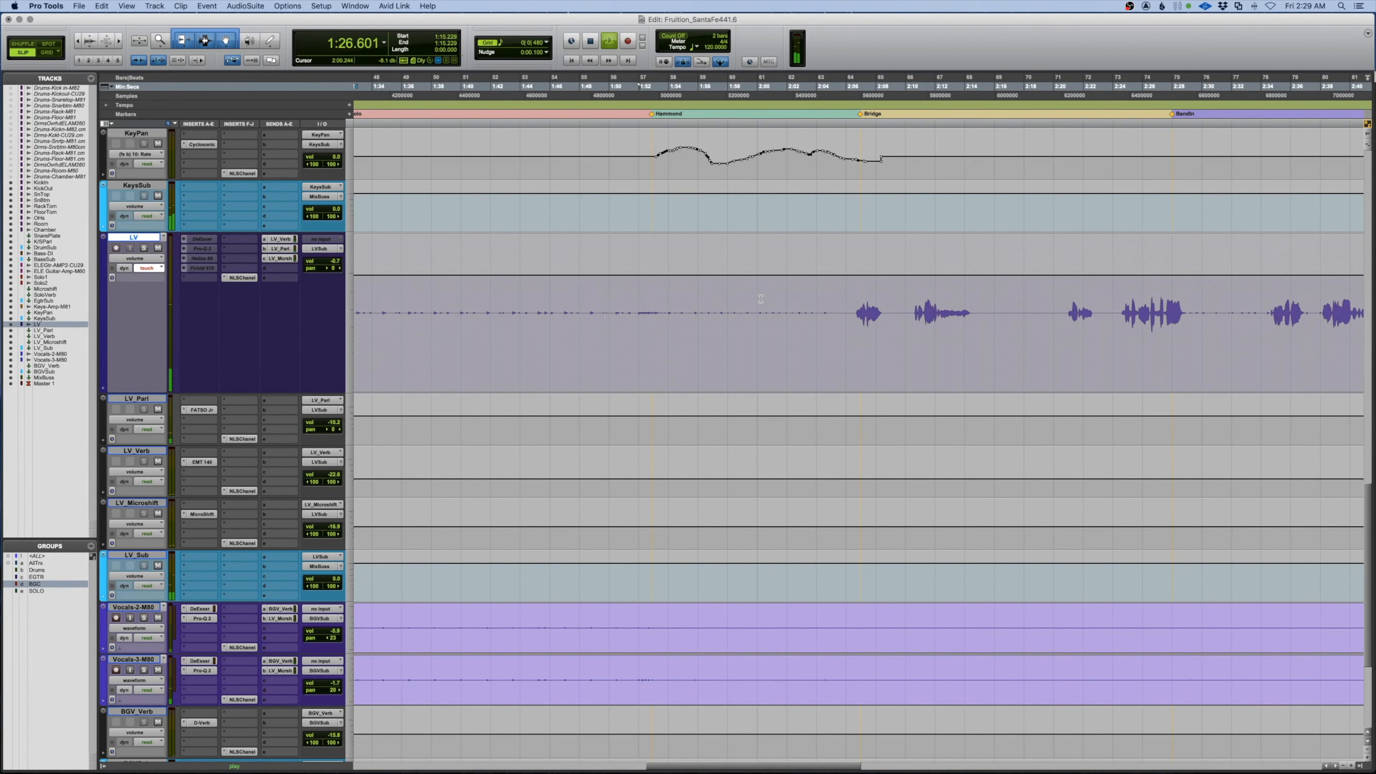
{"action": "key", "text": "space"}
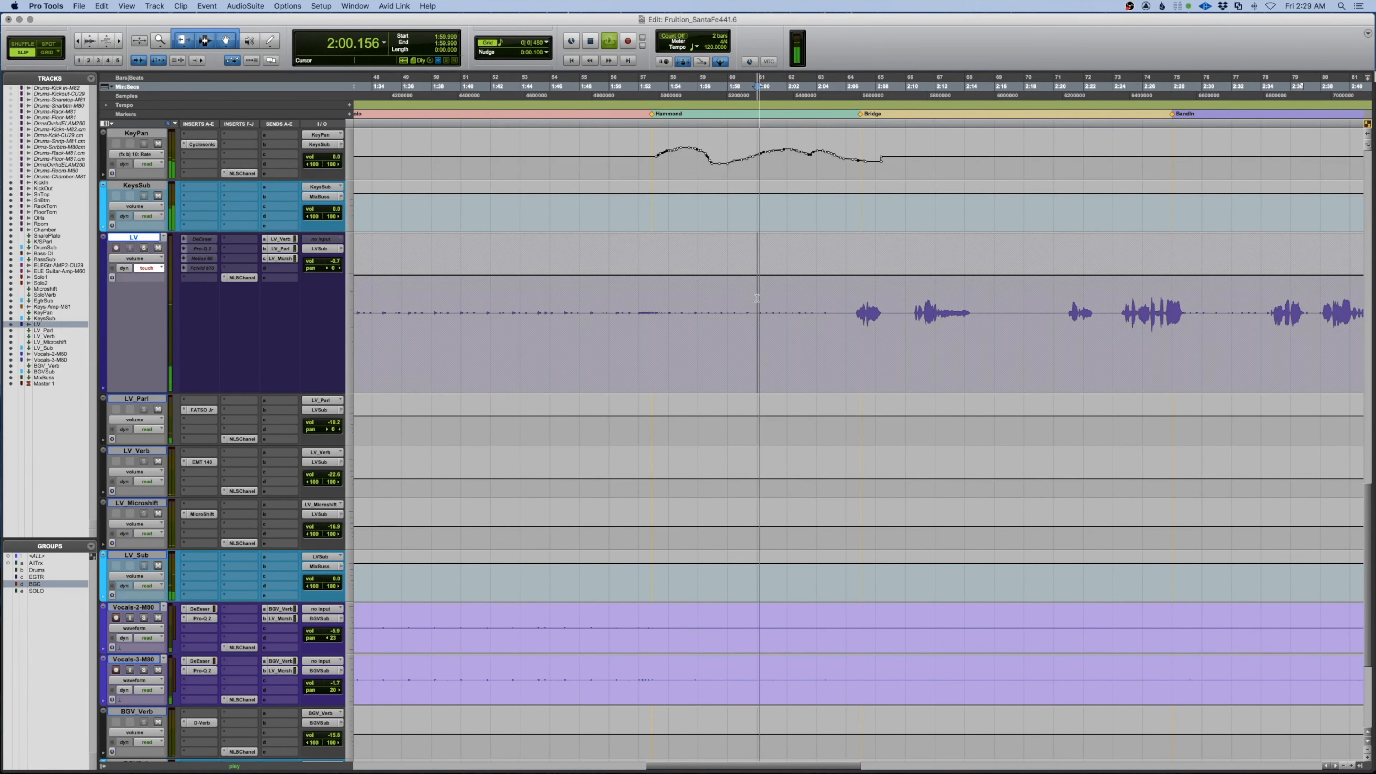
{"action": "scroll", "coordinate": [757, 298], "scroll_direction": "right", "scroll_amount": 7}
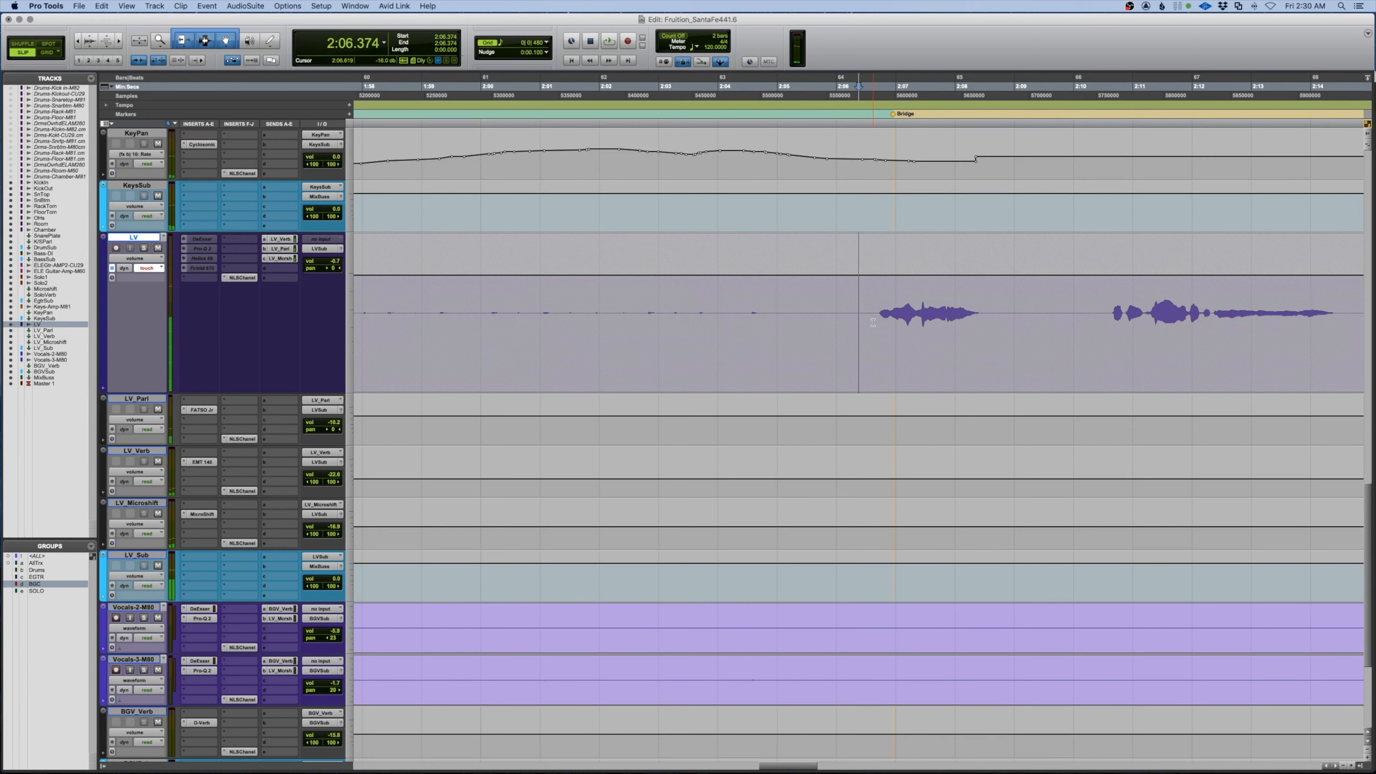
Lift LV volume about +1.1 dB at 2:06.6, then ride the Bridge phrase from 2:05.113
{"action": "left_click_drag", "start_coordinate": [873, 322], "coordinate": [893, 322]}
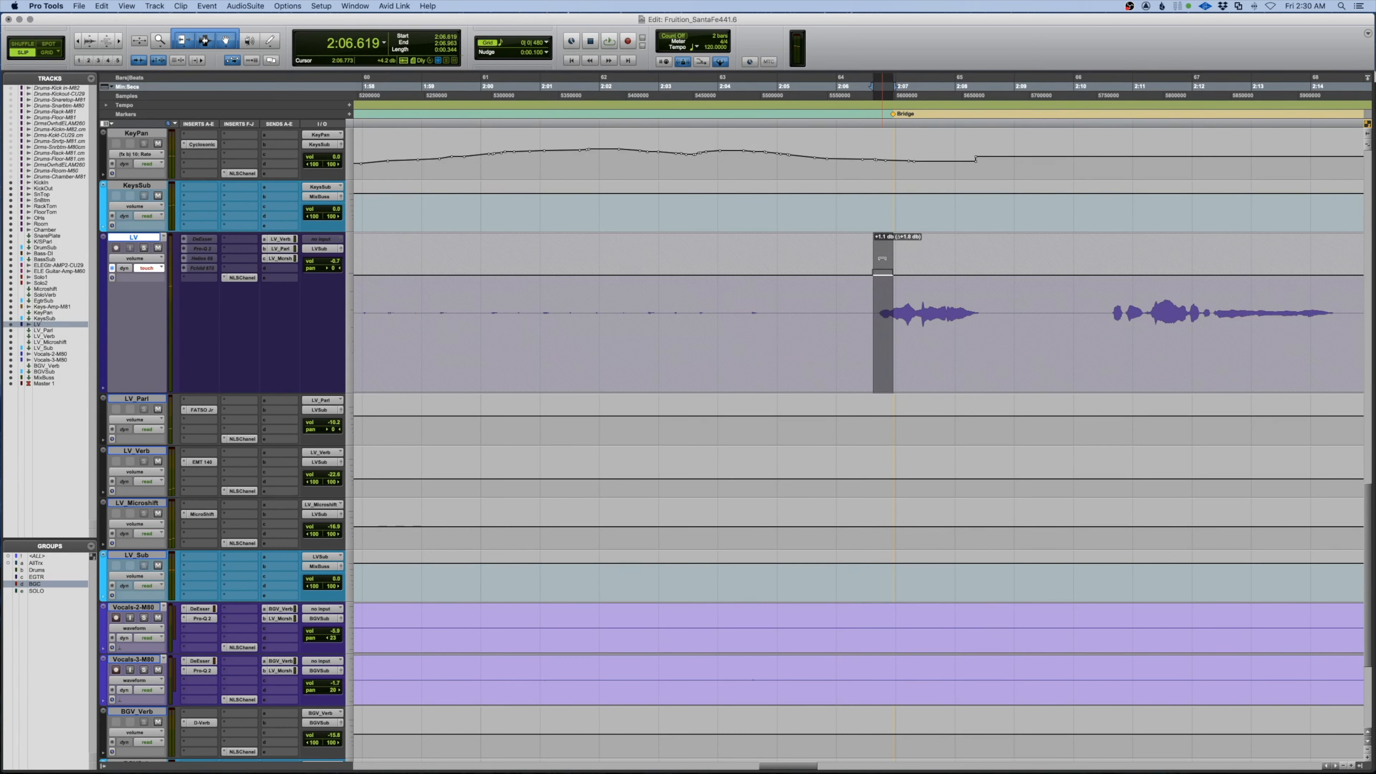
{"action": "left_click", "coordinate": [784, 331]}
{"action": "key", "text": "space"}
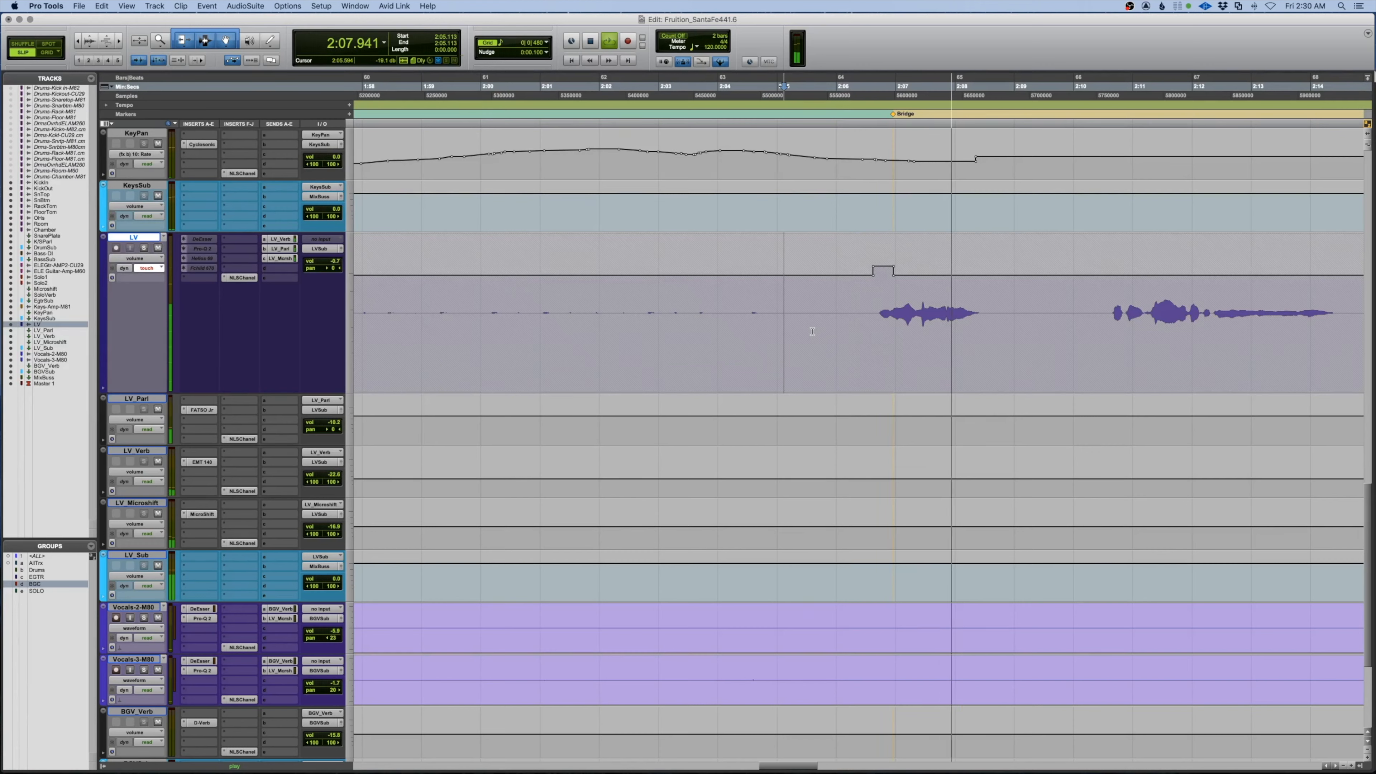
{"action": "key", "text": "space"}
{"action": "key", "text": "space"}
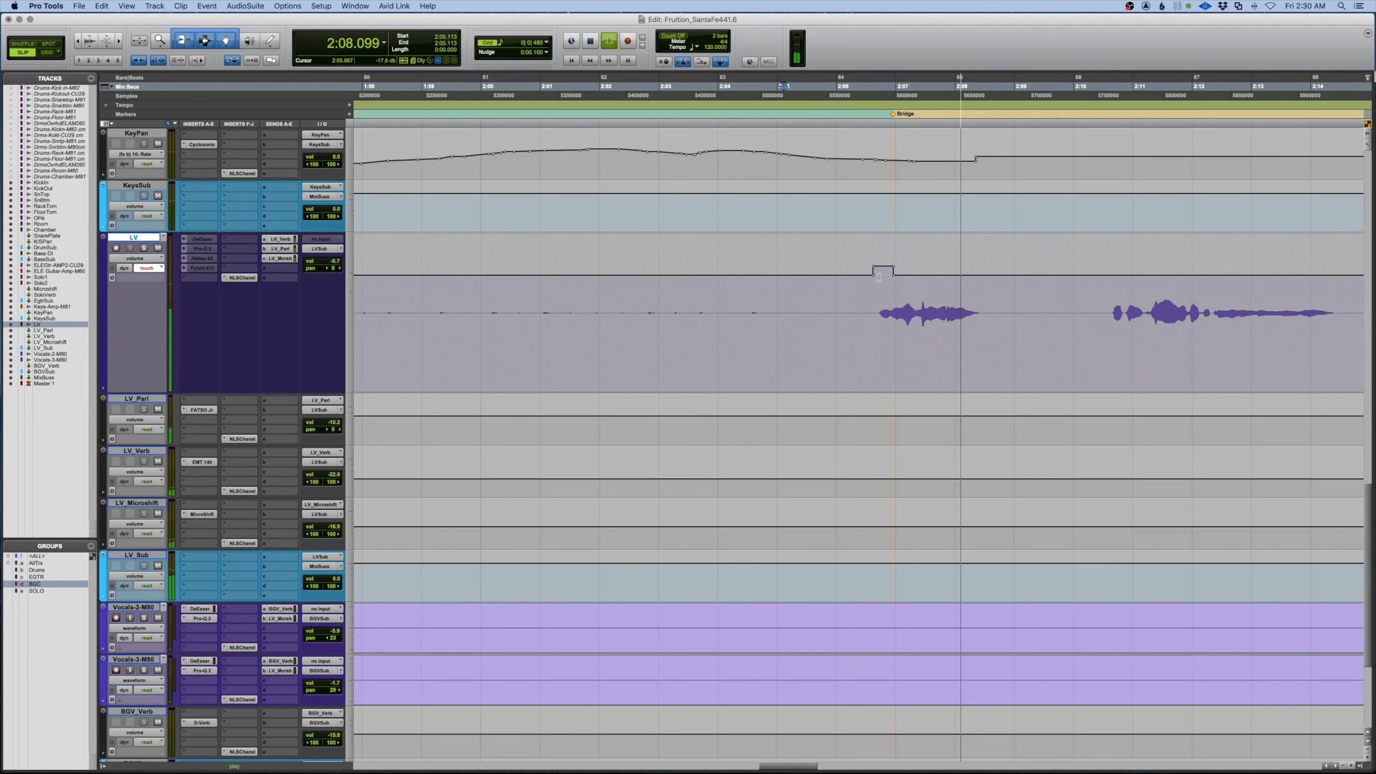
{"action": "key", "text": "space"}
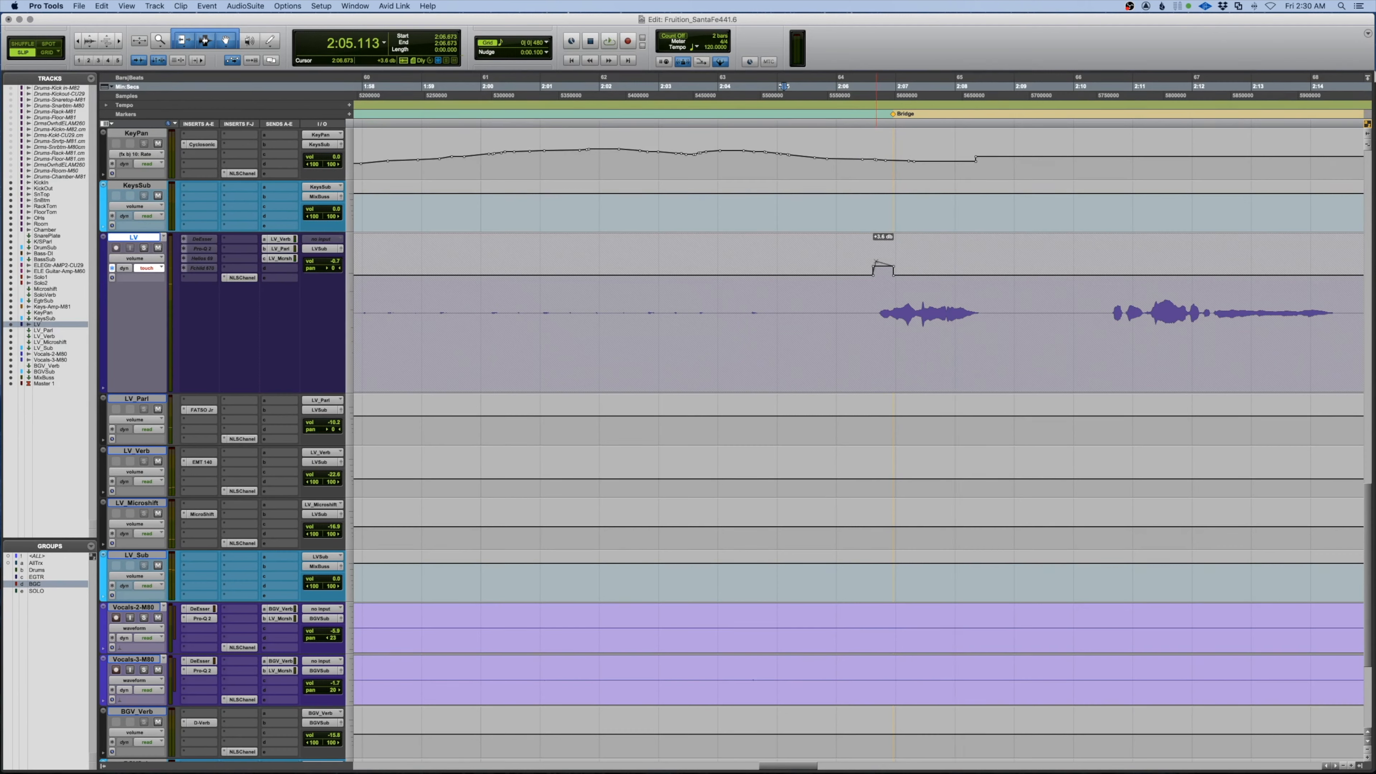
{"action": "key", "text": "space"}
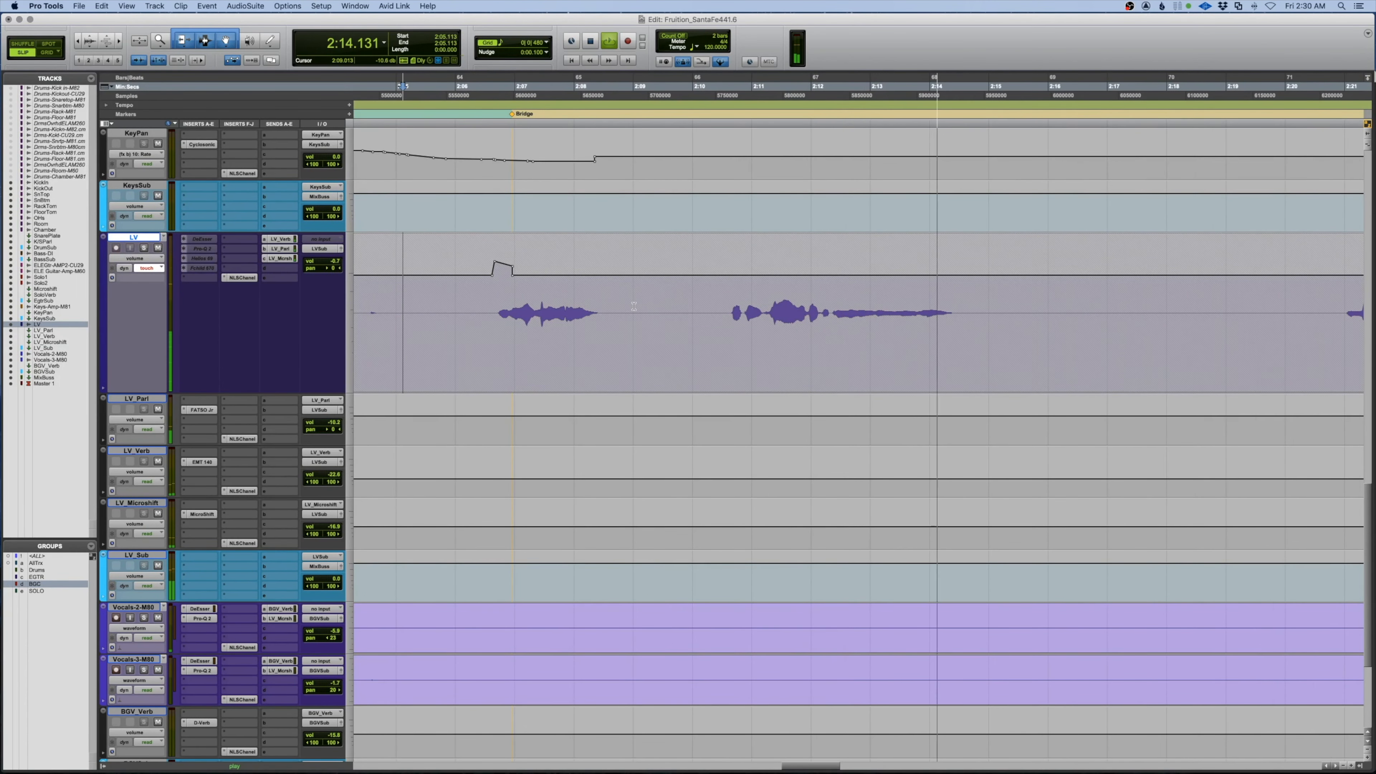
{"action": "key", "text": "space"}
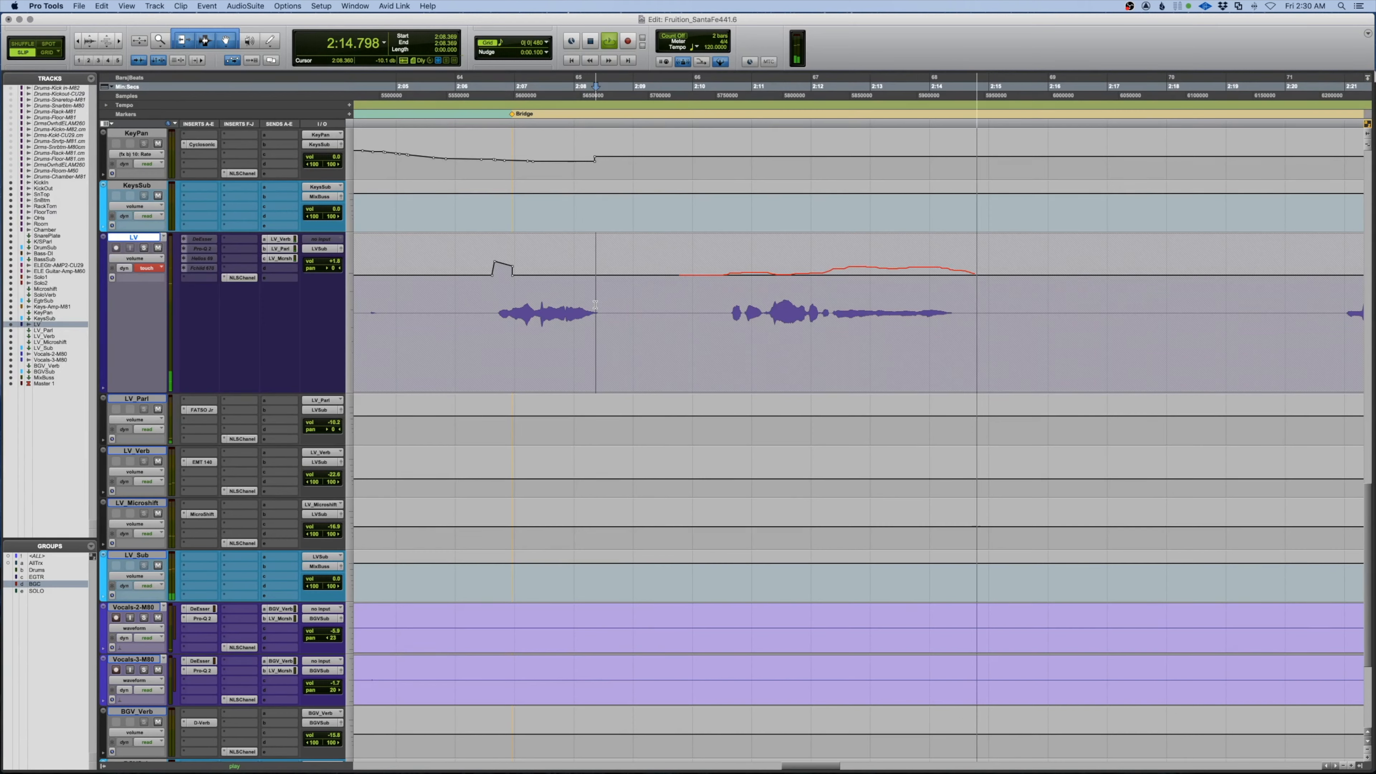
Nudge the LV automation from 2:09.321 to 2:15.796 100 ms earlier
{"action": "key", "text": "space"}
{"action": "left_click_drag", "start_coordinate": [959, 327], "coordinate": [801, 330]}
{"action": "left_click_drag", "start_coordinate": [1035, 332], "coordinate": [652, 330]}
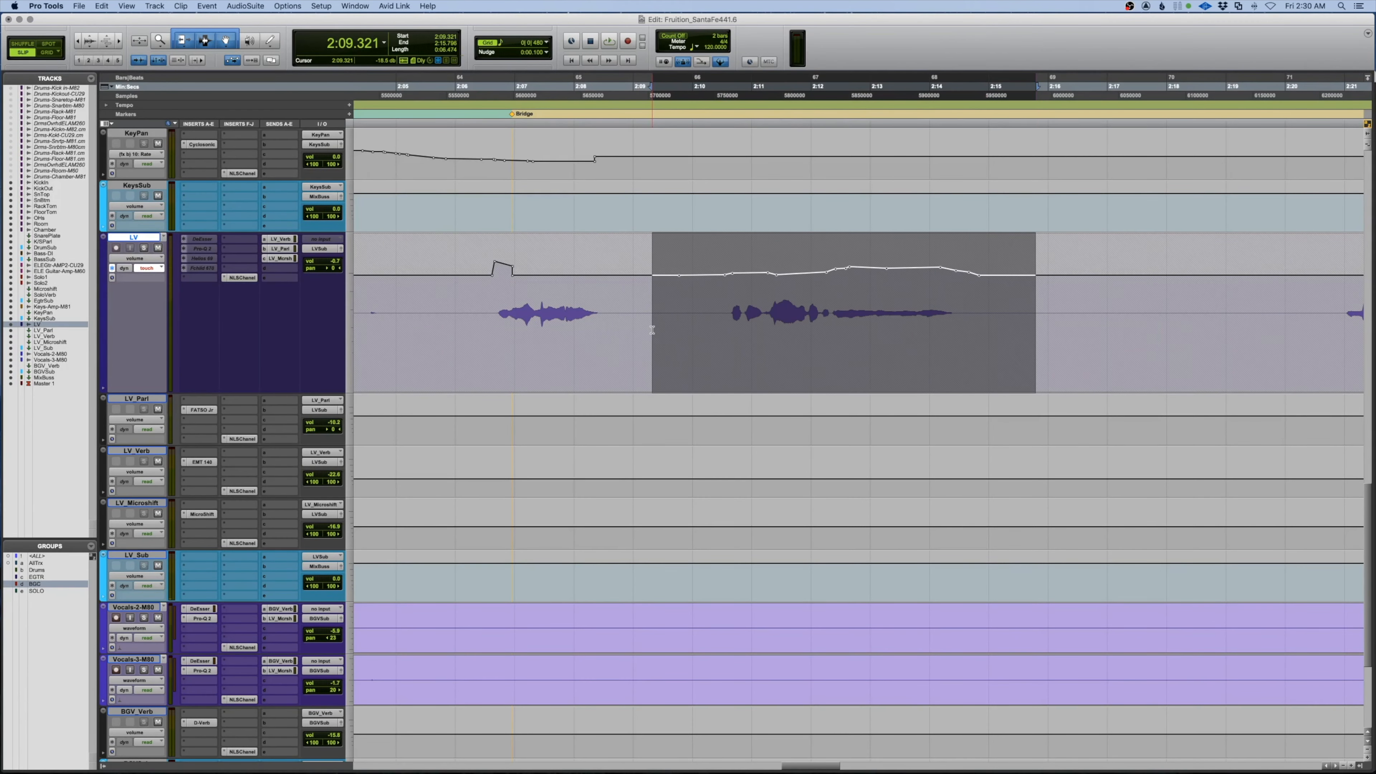
{"action": "key", "text": "minus"}
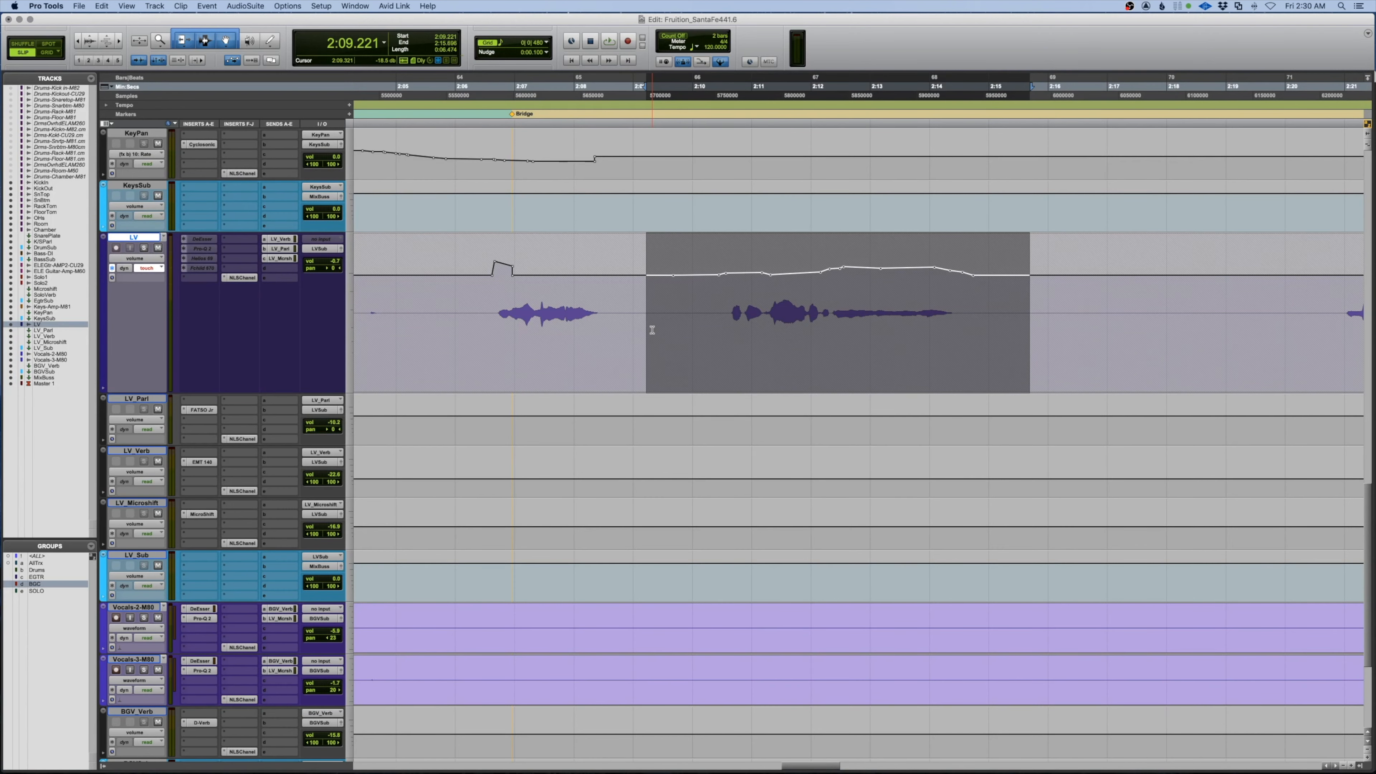
Ride the LV volume from 2:09.321 through the following phrase to about 2:22
{"action": "left_click", "coordinate": [652, 330]}
{"action": "key", "text": "space"}
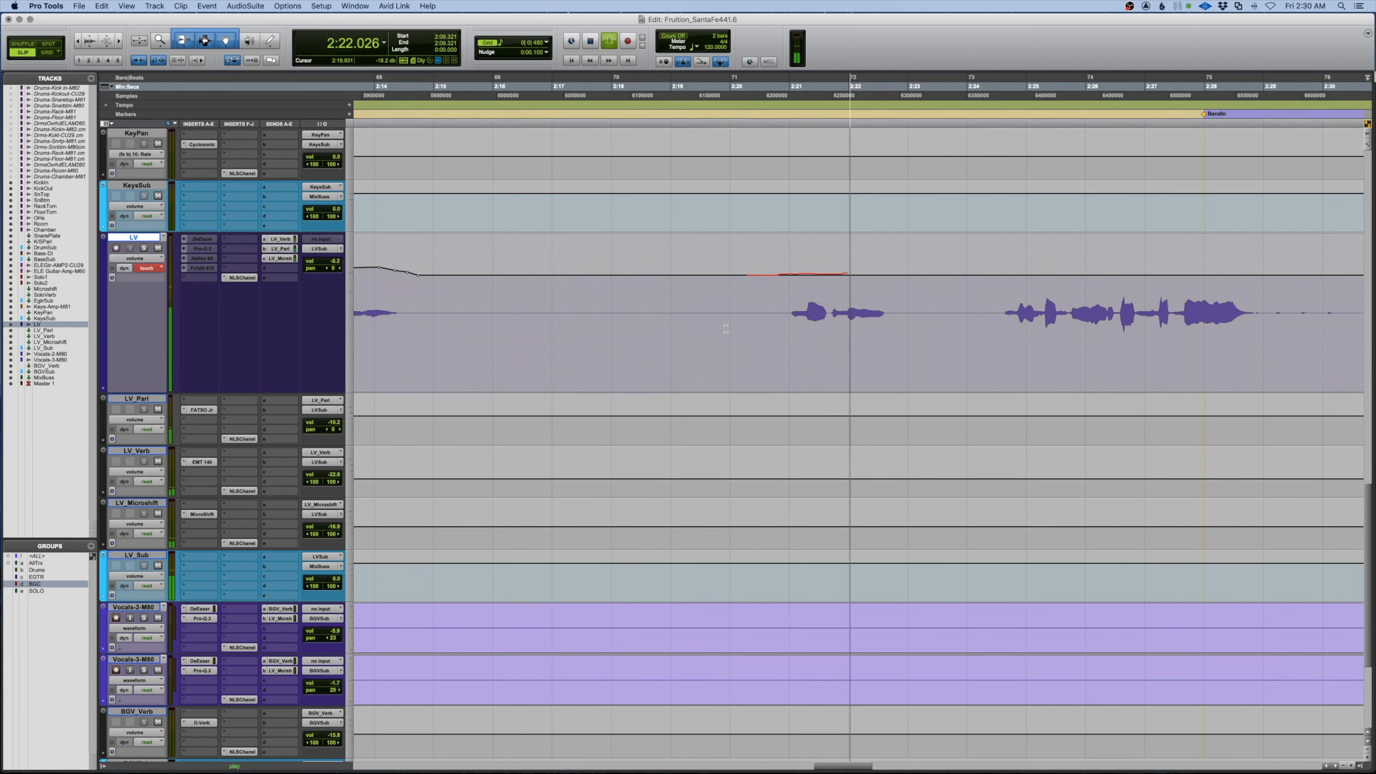
{"action": "key", "text": "space"}
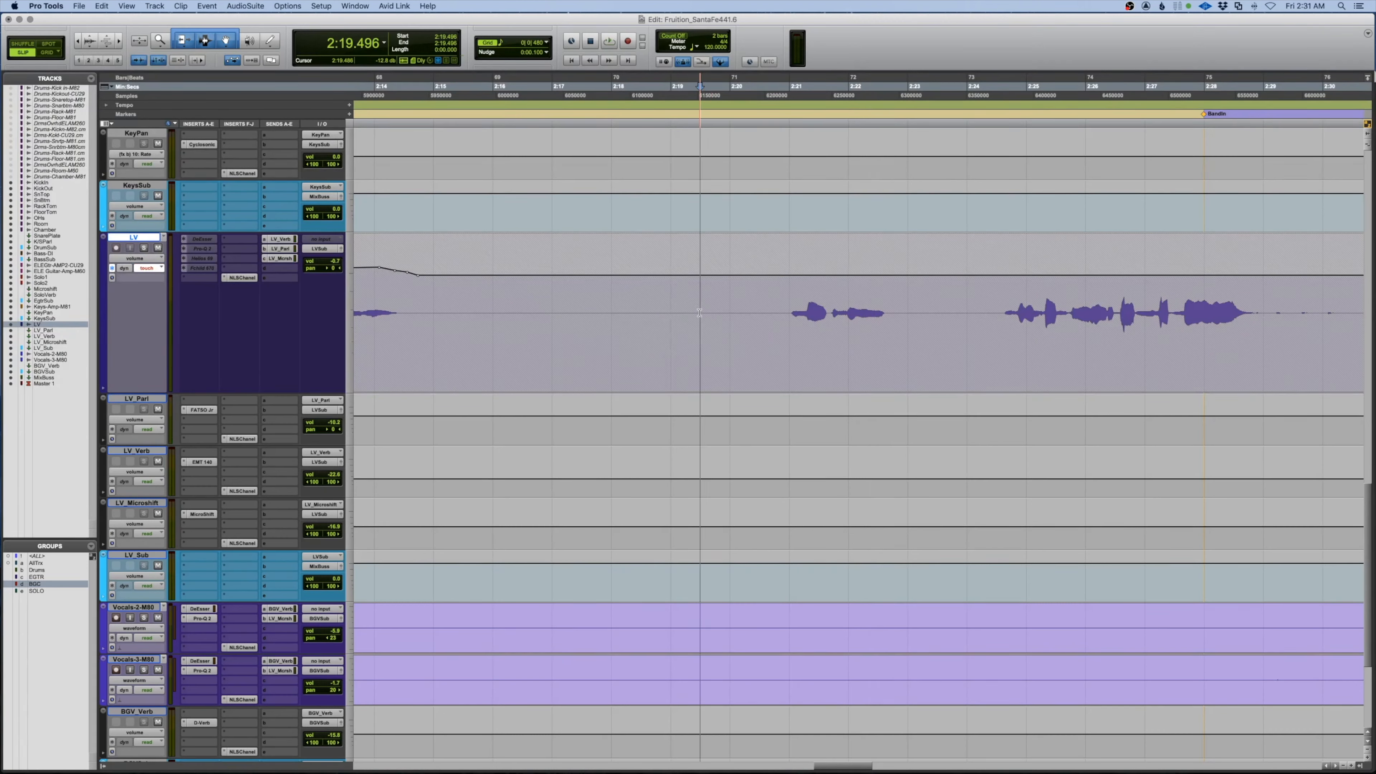
Ride LV from 2:19.496, nudge 2:19.641–2:30.069 100 ms earlier, and replay from 2:19.749
{"action": "key", "text": "space"}
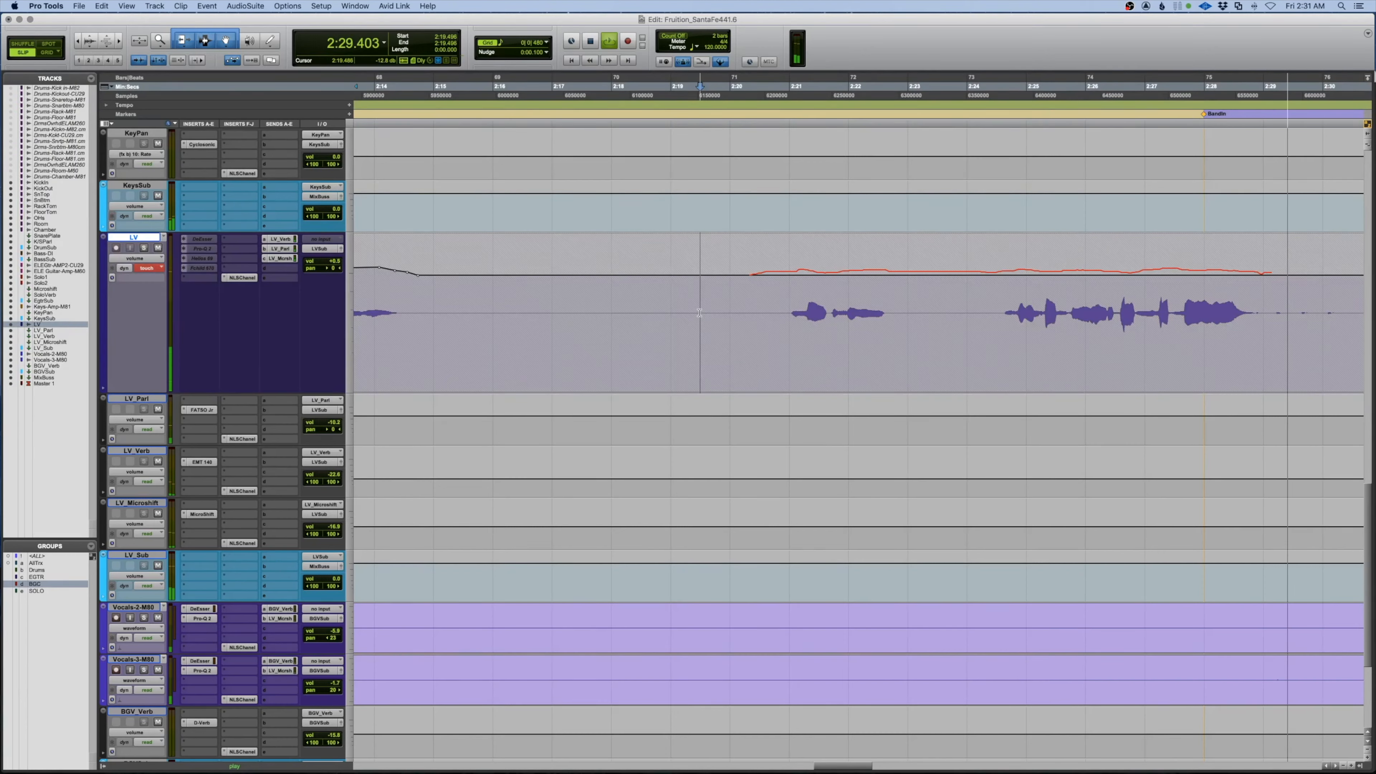
{"action": "key", "text": "space"}
{"action": "left_click_drag", "start_coordinate": [708, 320], "coordinate": [1326, 321]}
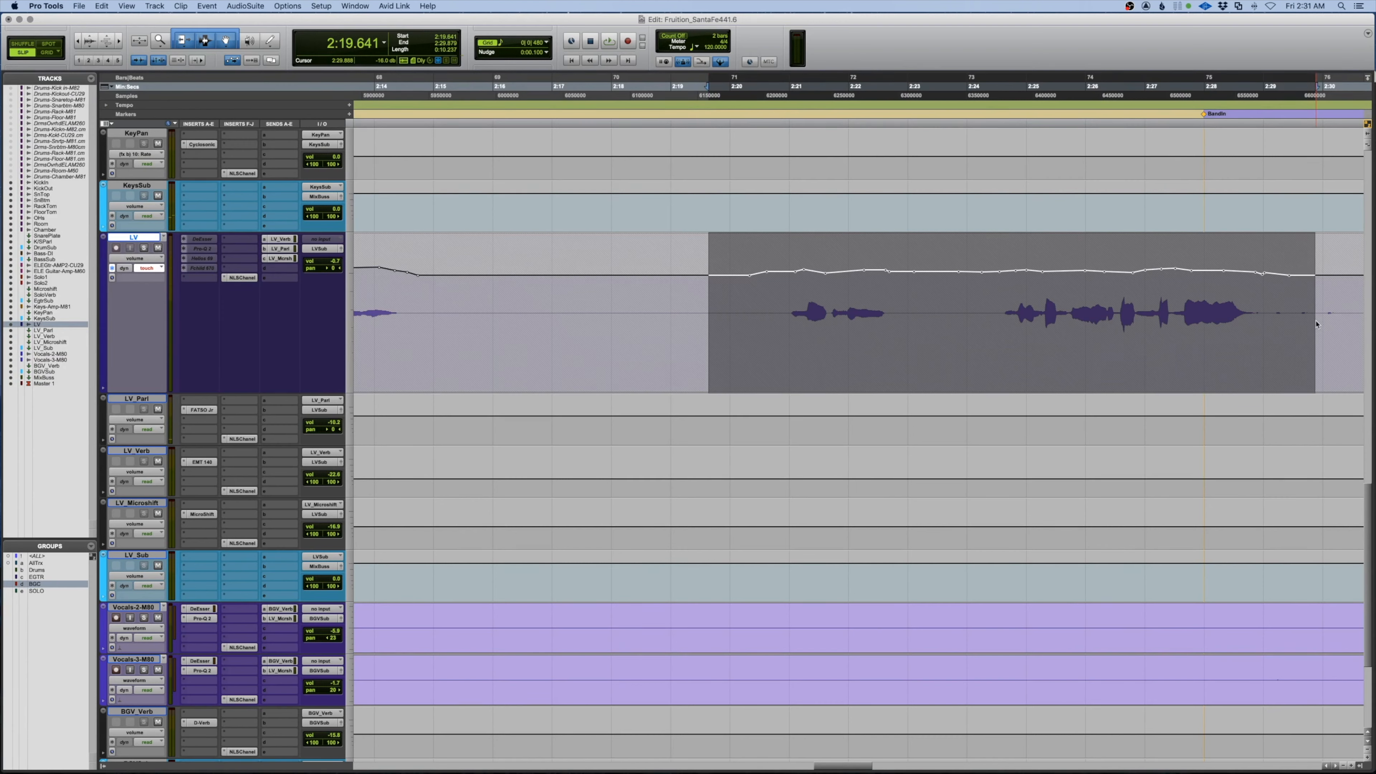
{"action": "key", "text": "minus"}
{"action": "left_click", "coordinate": [715, 320]}
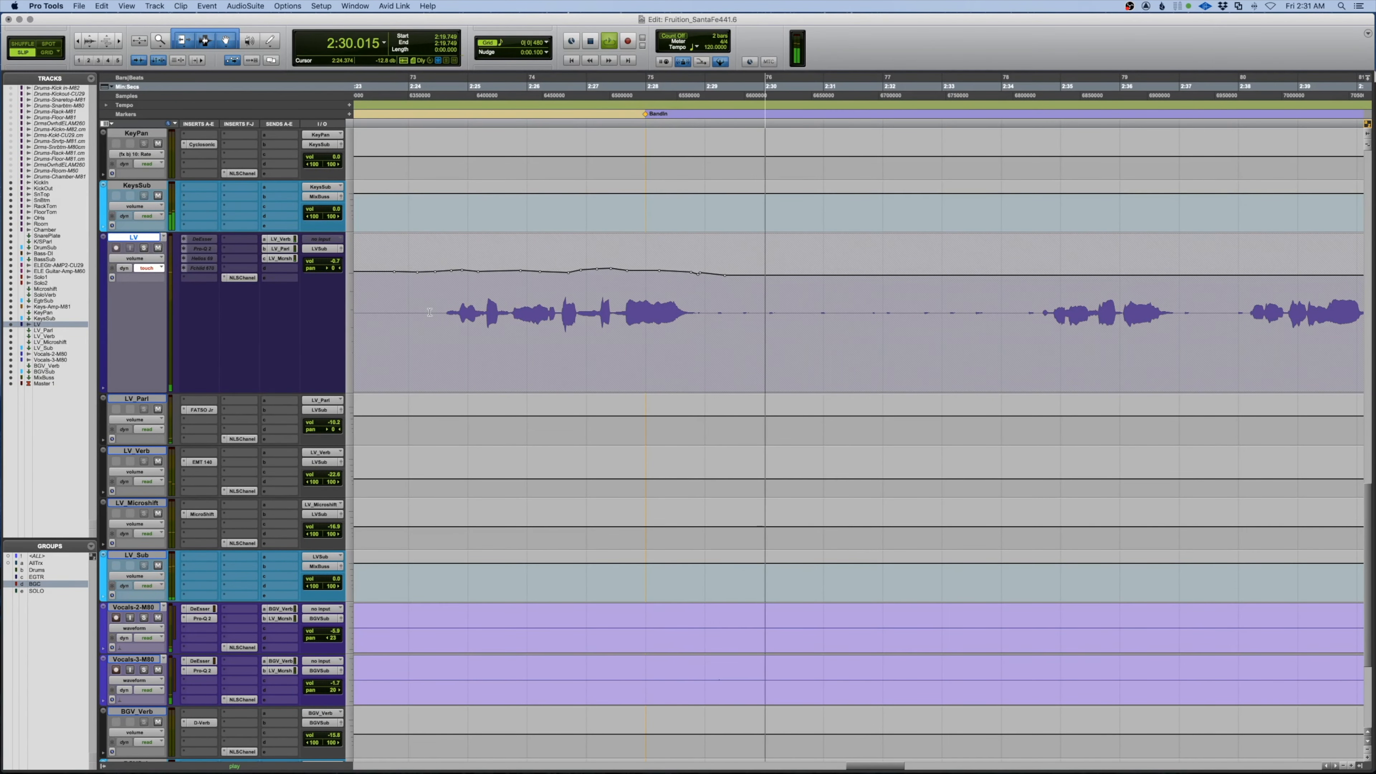
{"action": "key", "text": "space"}
Show the Bass-DI track's volume automation and listen to the bass
{"action": "scroll", "coordinate": [432, 313], "scroll_direction": "up", "scroll_amount": 6}
{"action": "scroll", "coordinate": [431, 313], "scroll_direction": "up", "scroll_amount": 7}
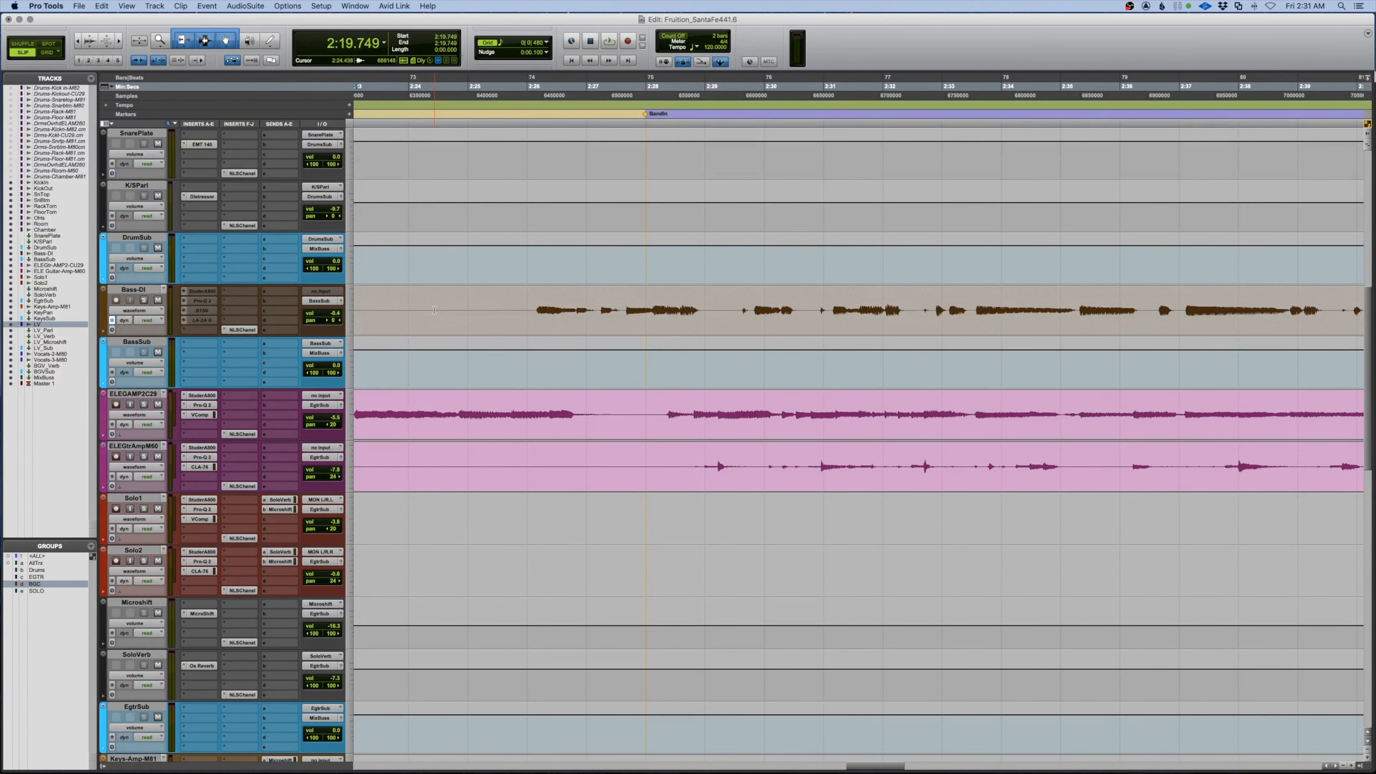
{"action": "left_click", "coordinate": [131, 310]}
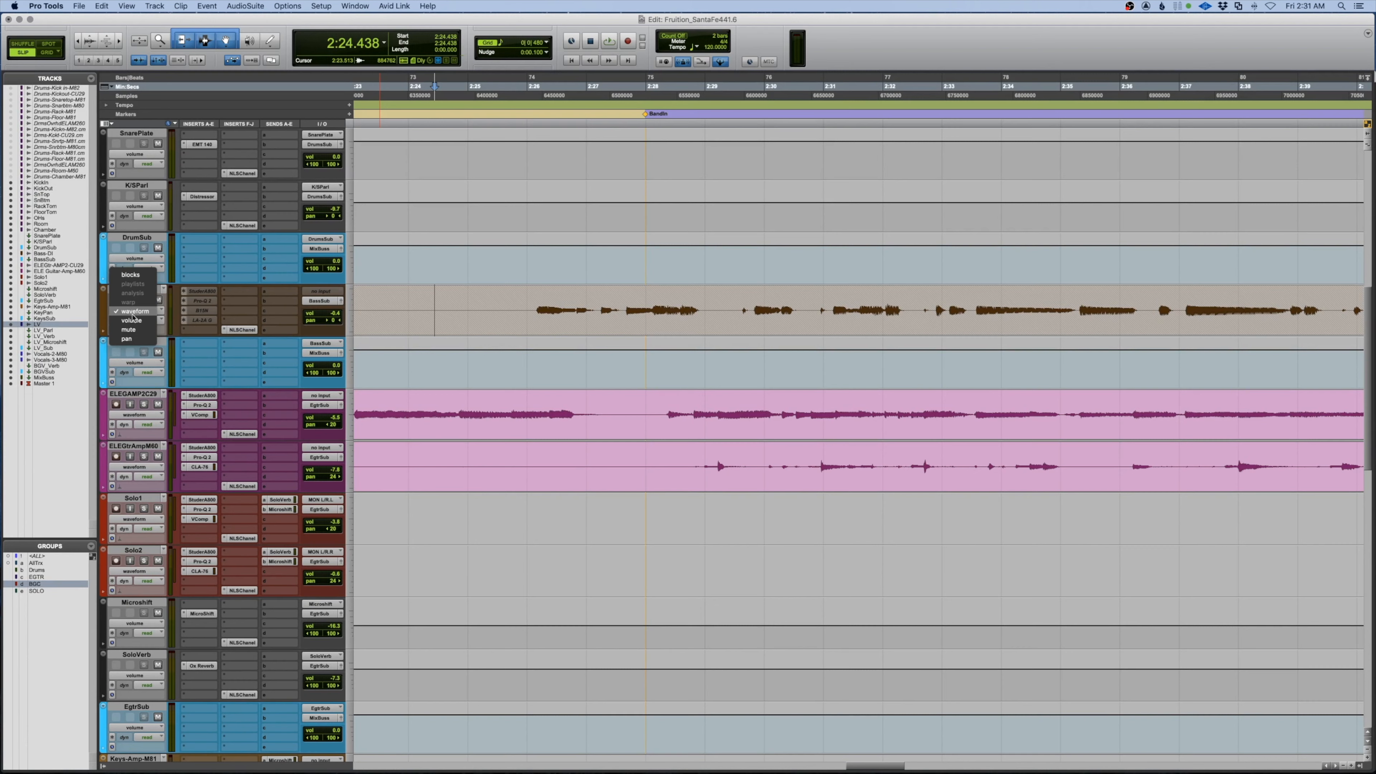
{"action": "left_click", "coordinate": [194, 328]}
{"action": "key", "text": "space"}
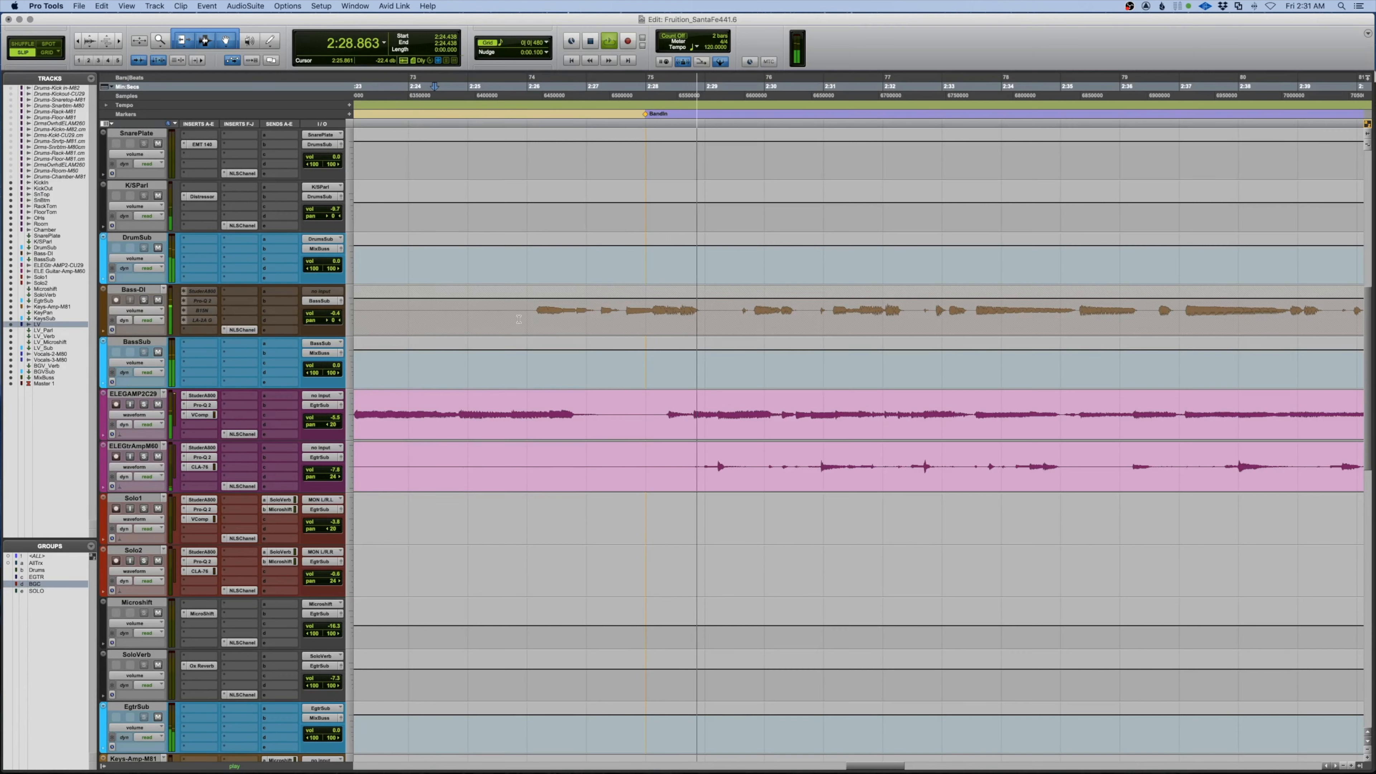
{"action": "key", "text": "space"}
Dip Bass-DI volume to -4.5 dB from 2:25.861 to 2:28.237, playing from 2:25.408
{"action": "left_click_drag", "start_coordinate": [519, 319], "coordinate": [596, 298]}
{"action": "left_click", "coordinate": [492, 307]}
{"action": "key", "text": "space"}
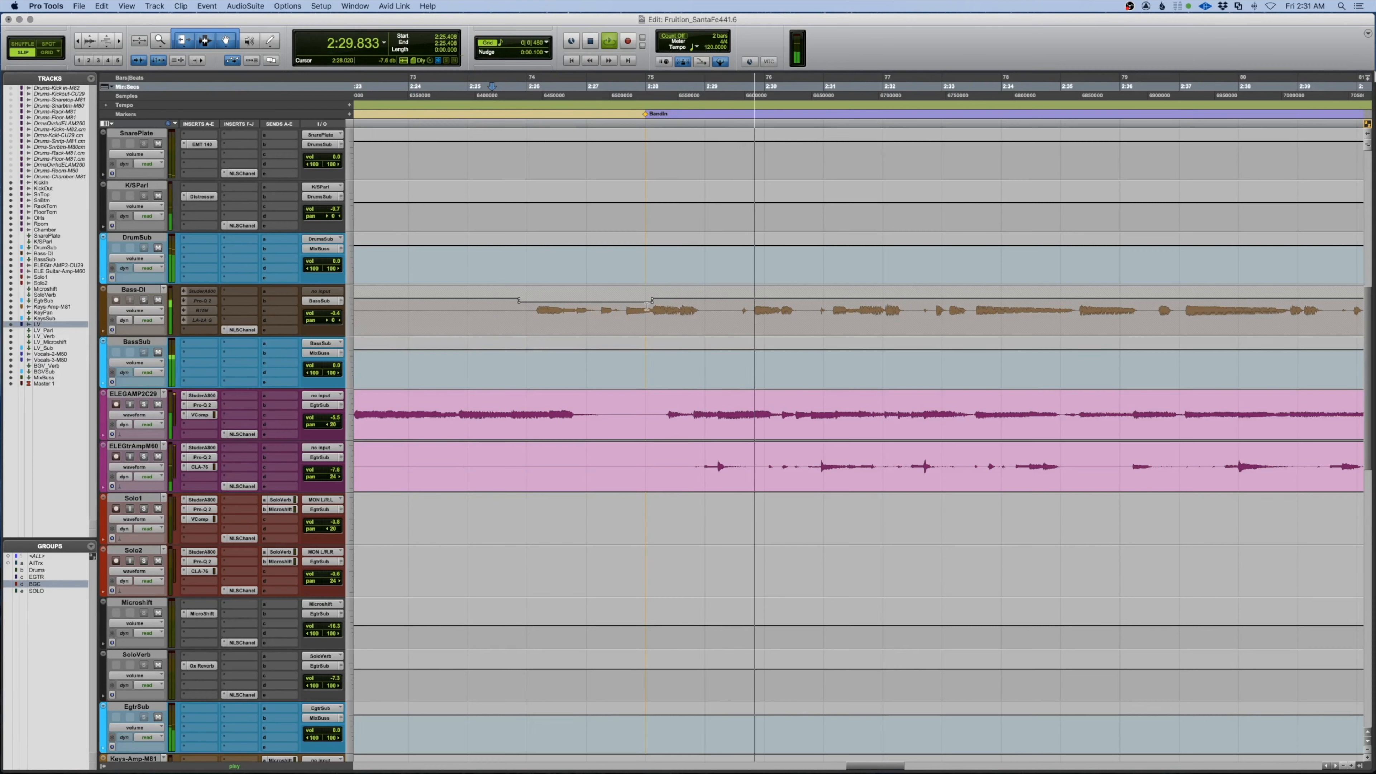
{"action": "key", "text": "space"}
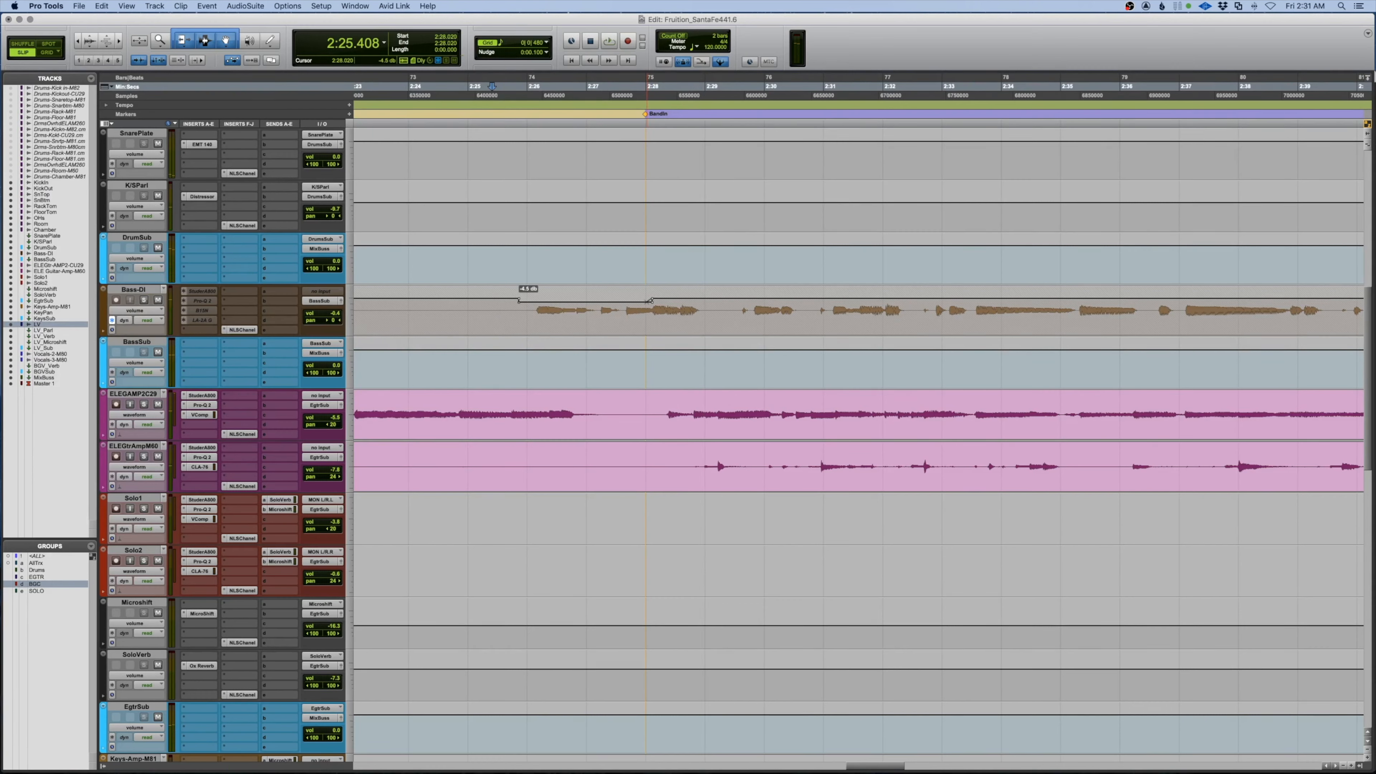
{"action": "key", "text": "space"}
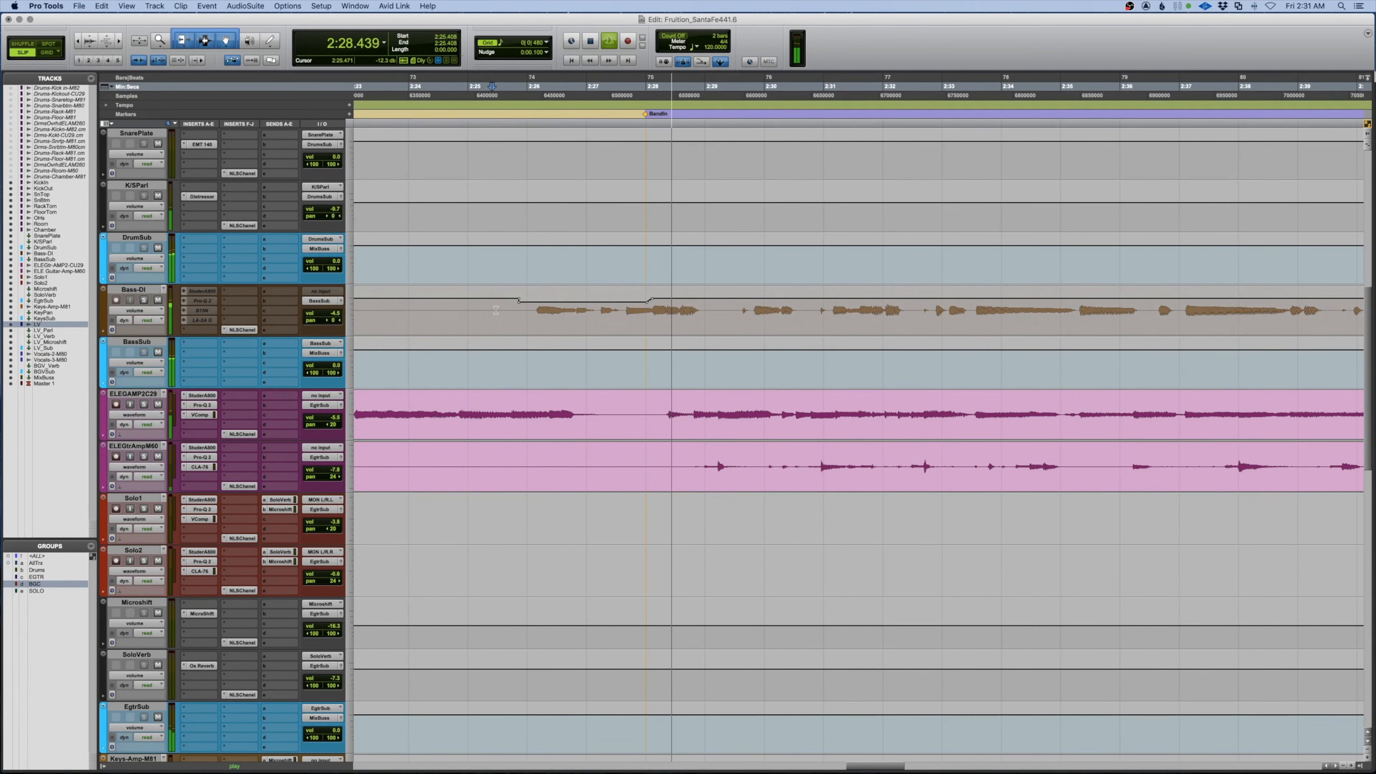
Ride the LV volume in Touch from 2:33.742, re-spotting at 2:33.968
{"action": "scroll", "coordinate": [596, 336], "scroll_direction": "down", "scroll_amount": 10}
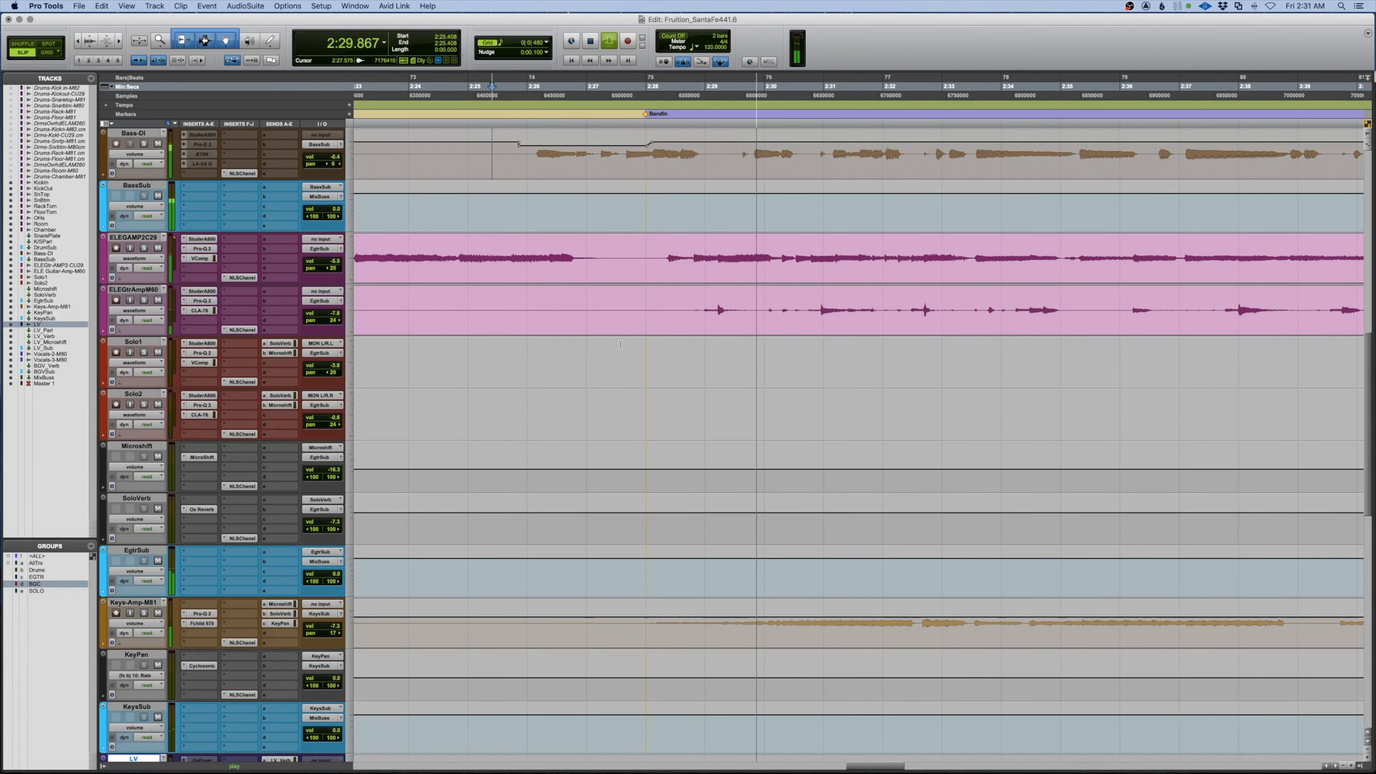
{"action": "scroll", "coordinate": [620, 344], "scroll_direction": "down", "scroll_amount": 6}
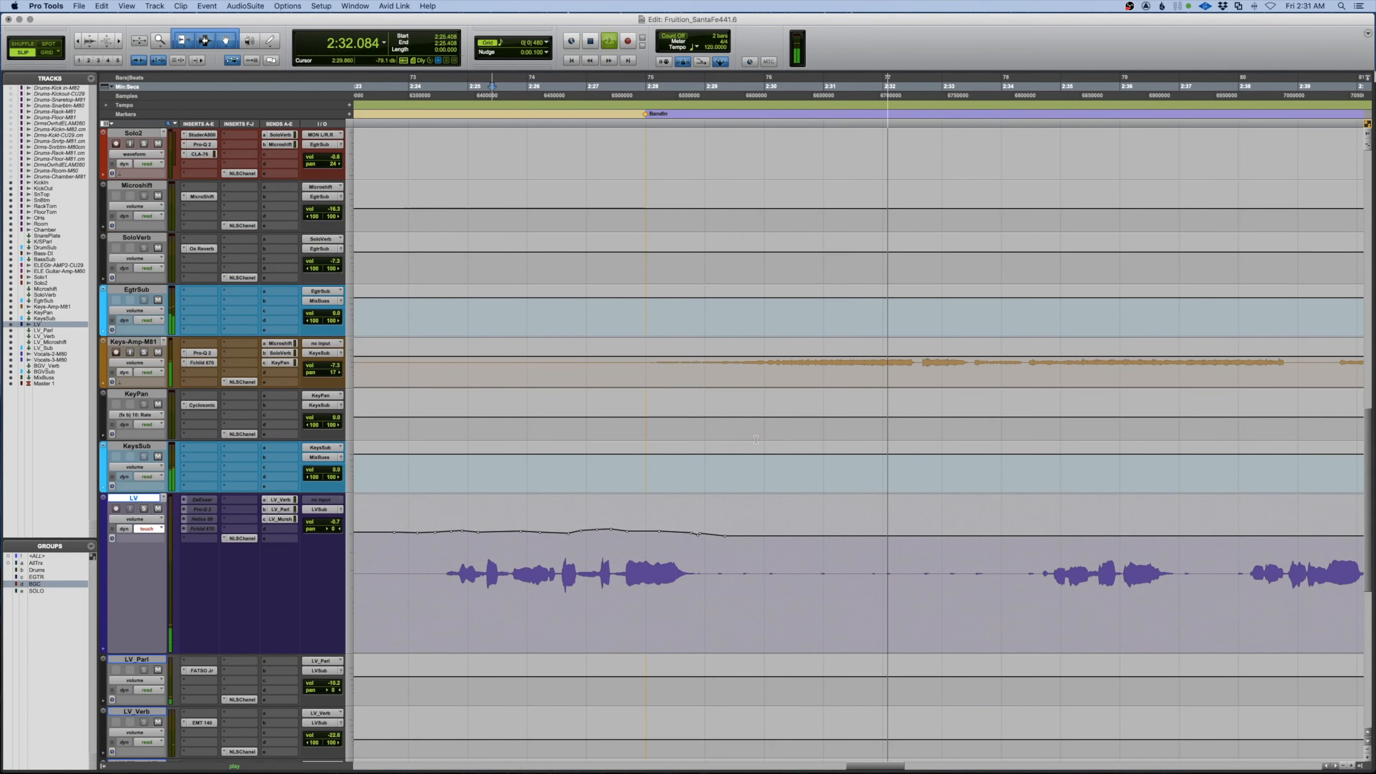
{"action": "scroll", "coordinate": [755, 439], "scroll_direction": "right", "scroll_amount": 5}
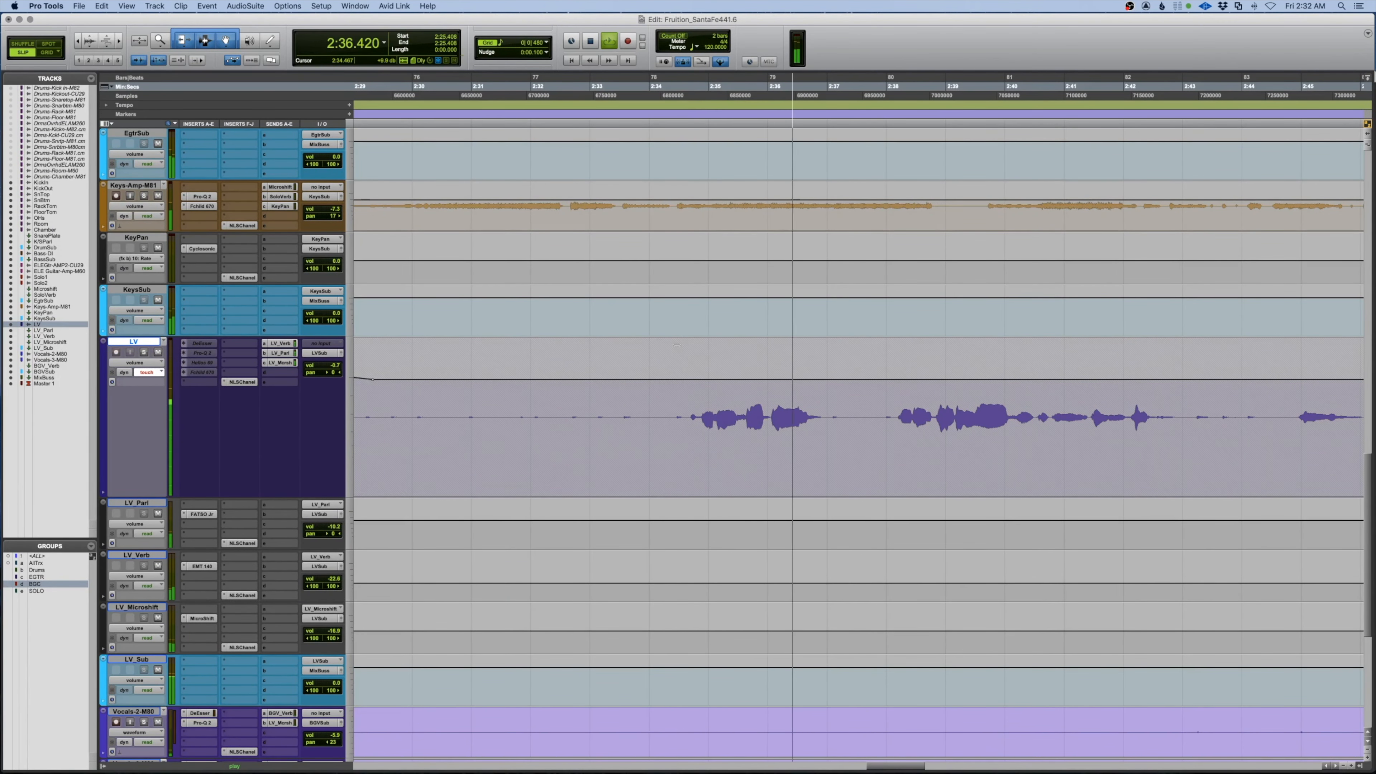
{"action": "left_click", "coordinate": [634, 445]}
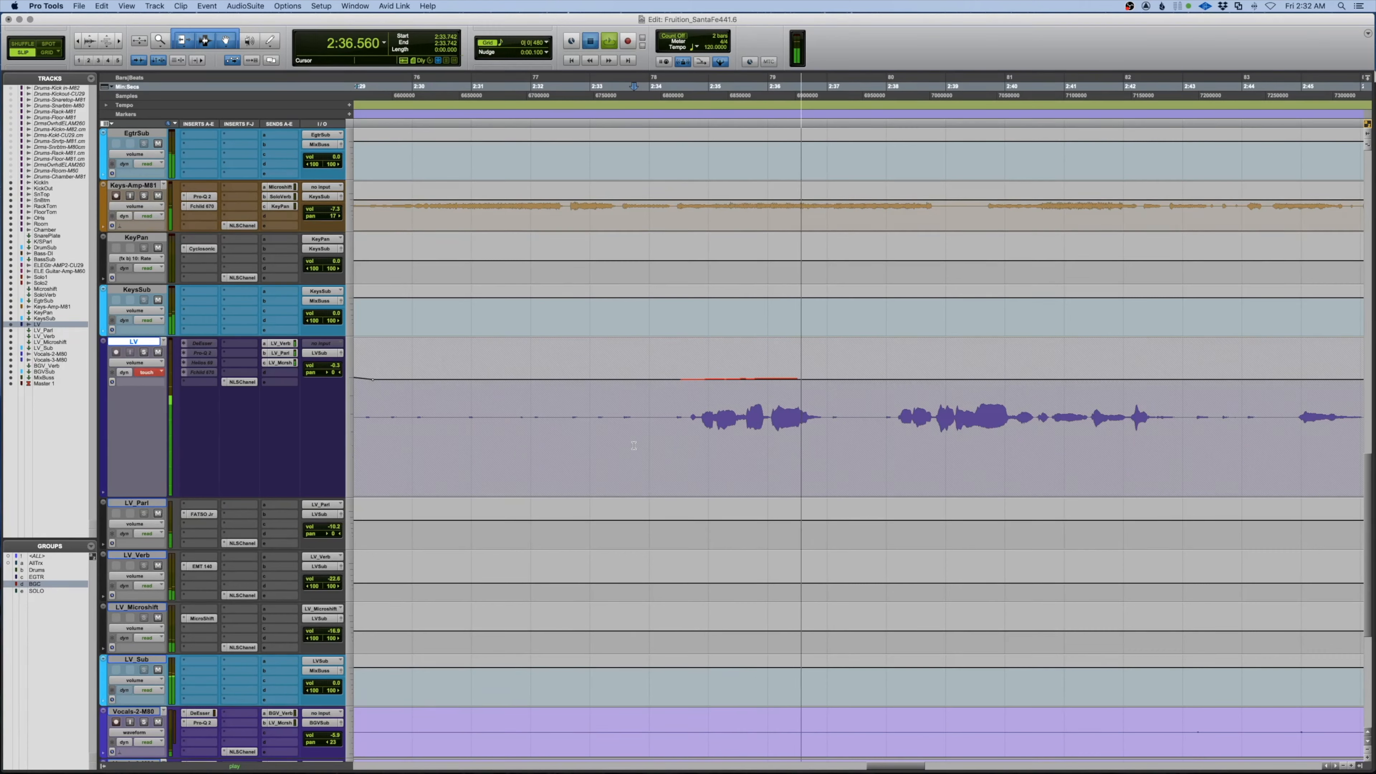
{"action": "key", "text": "space"}
{"action": "key", "text": "space"}
{"action": "key", "text": "space"}
{"action": "key", "text": "space"}
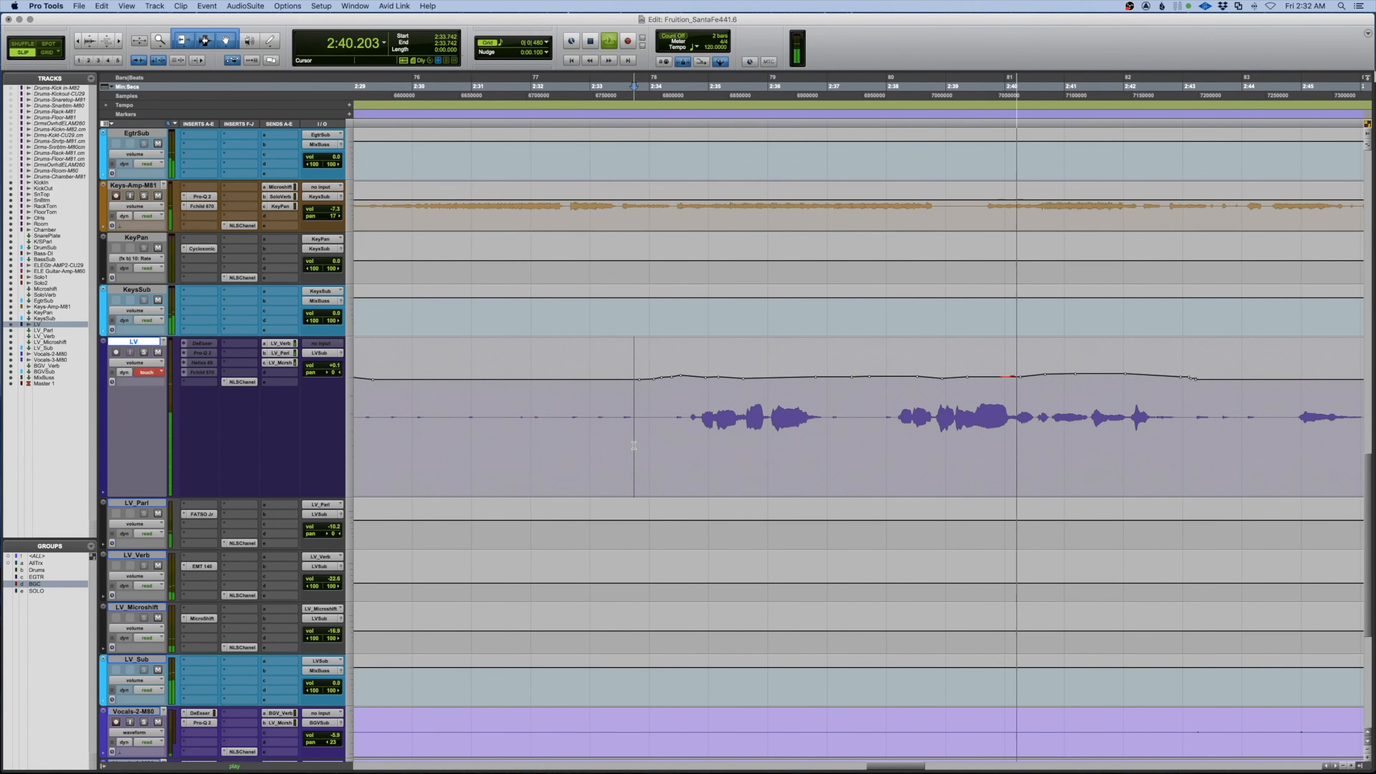
{"action": "key", "text": "space"}
{"action": "left_click", "coordinate": [647, 422]}
{"action": "key", "text": "space"}
{"action": "scroll", "coordinate": [651, 421], "scroll_direction": "right", "scroll_amount": 5}
Nudge the written vocal automation earlier, then keep riding from 2:48 on to 3:01.100
{"action": "key", "text": "space"}
{"action": "left_click_drag", "start_coordinate": [1227, 387], "coordinate": [623, 387]}
{"action": "key", "text": "KP_Subtract"}
{"action": "key", "text": "space"}
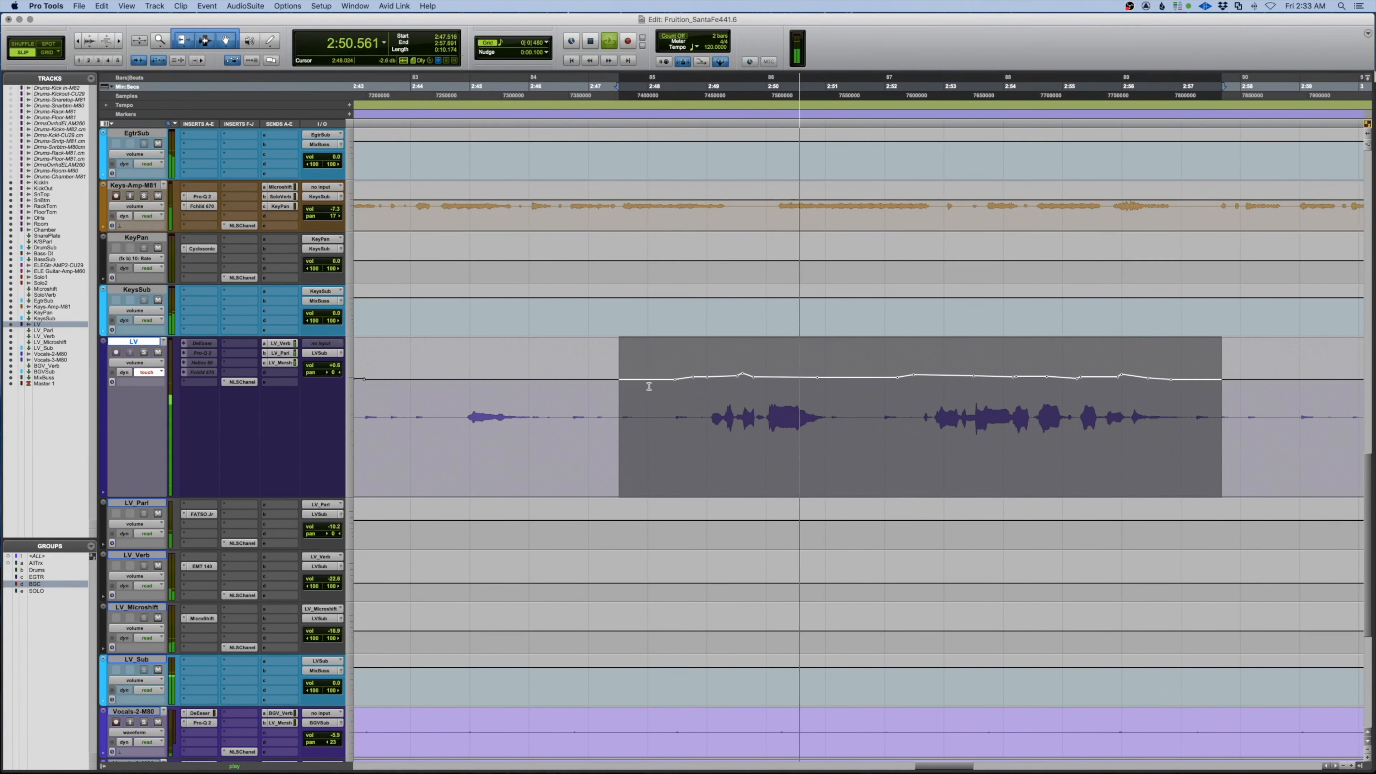
{"action": "key", "text": "space"}
{"action": "left_click", "coordinate": [652, 387]}
{"action": "key", "text": "space"}
{"action": "key", "text": "space"}
{"action": "key", "text": "space"}
{"action": "key", "text": "space"}
{"action": "left_click", "coordinate": [665, 401]}
{"action": "key", "text": "space"}
{"action": "key", "text": "space"}
{"action": "key", "text": "space"}
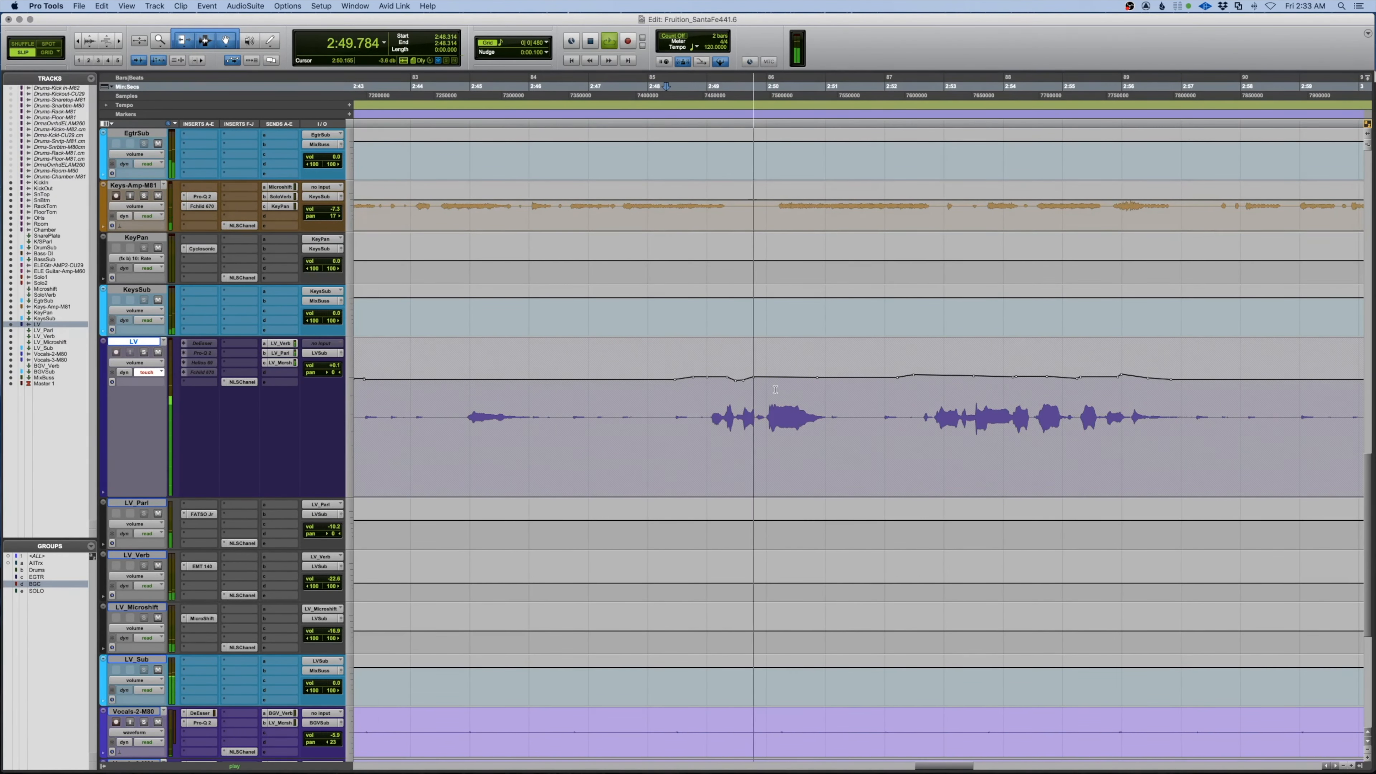
{"action": "scroll", "coordinate": [740, 374], "scroll_direction": "right", "scroll_amount": 10}
{"action": "key", "text": "space"}
{"action": "left_click", "coordinate": [612, 402]}
{"action": "key", "text": "space"}
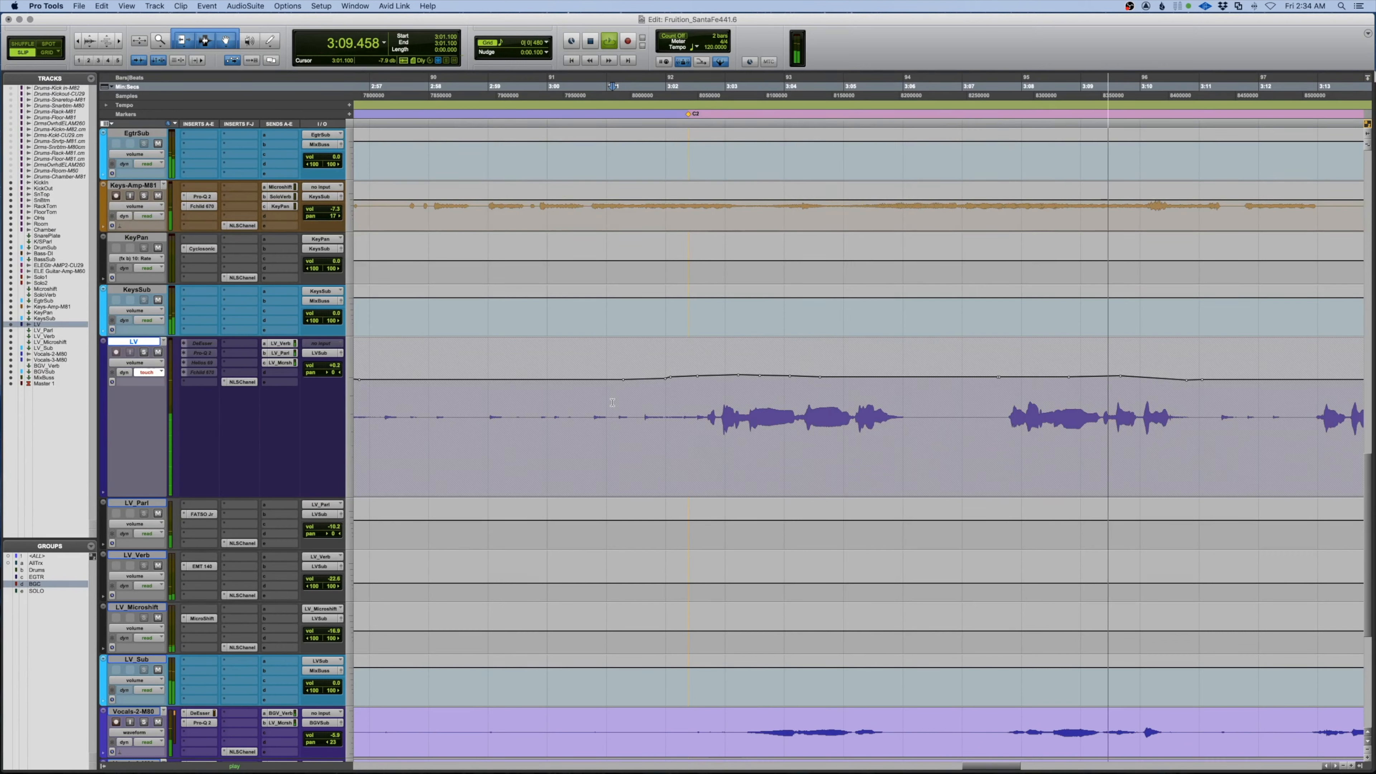
Ride the LV volume around 3:08–3:09, replaying from 3:07.747 to check the dip
{"action": "key", "text": "space"}
{"action": "left_click", "coordinate": [1063, 398]}
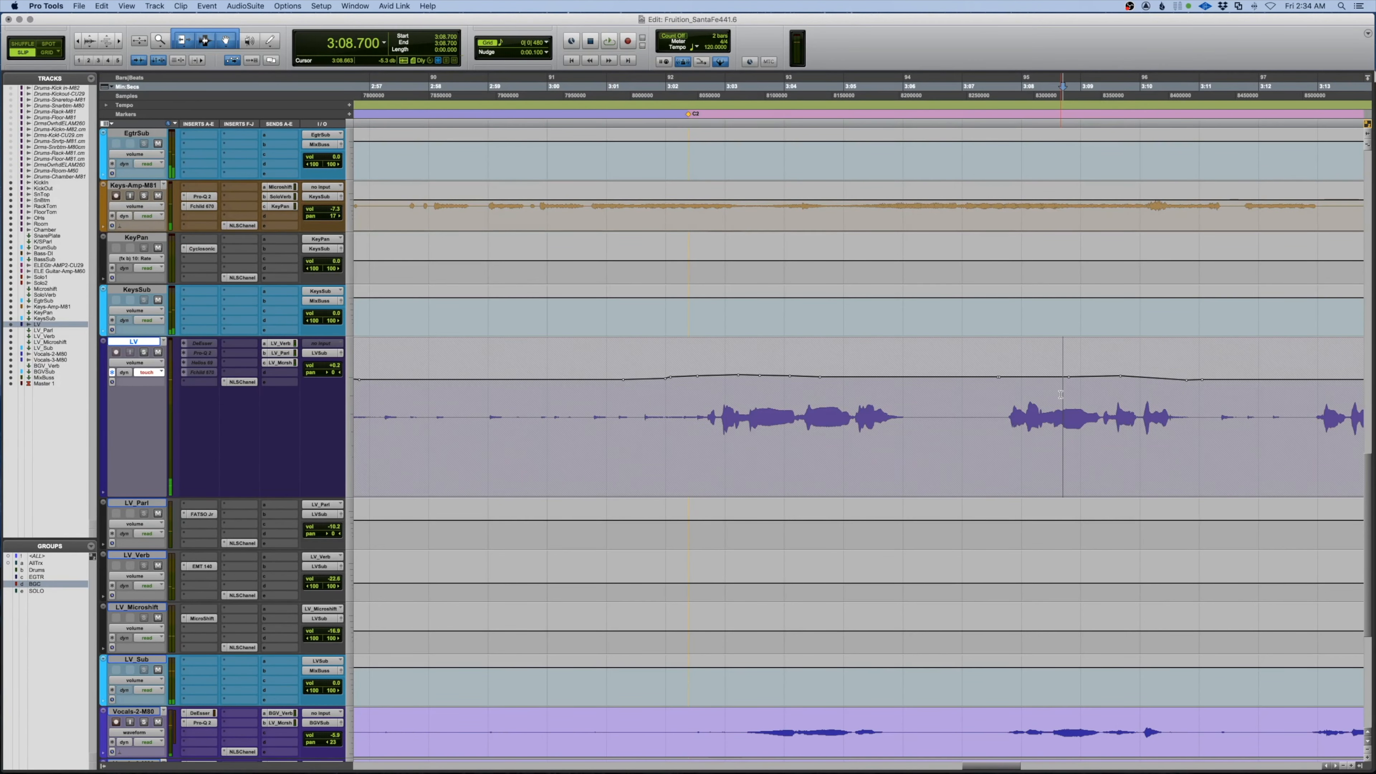
{"action": "key", "text": "space"}
{"action": "scroll", "coordinate": [1054, 396], "scroll_direction": "right", "scroll_amount": 6}
{"action": "key", "text": "space"}
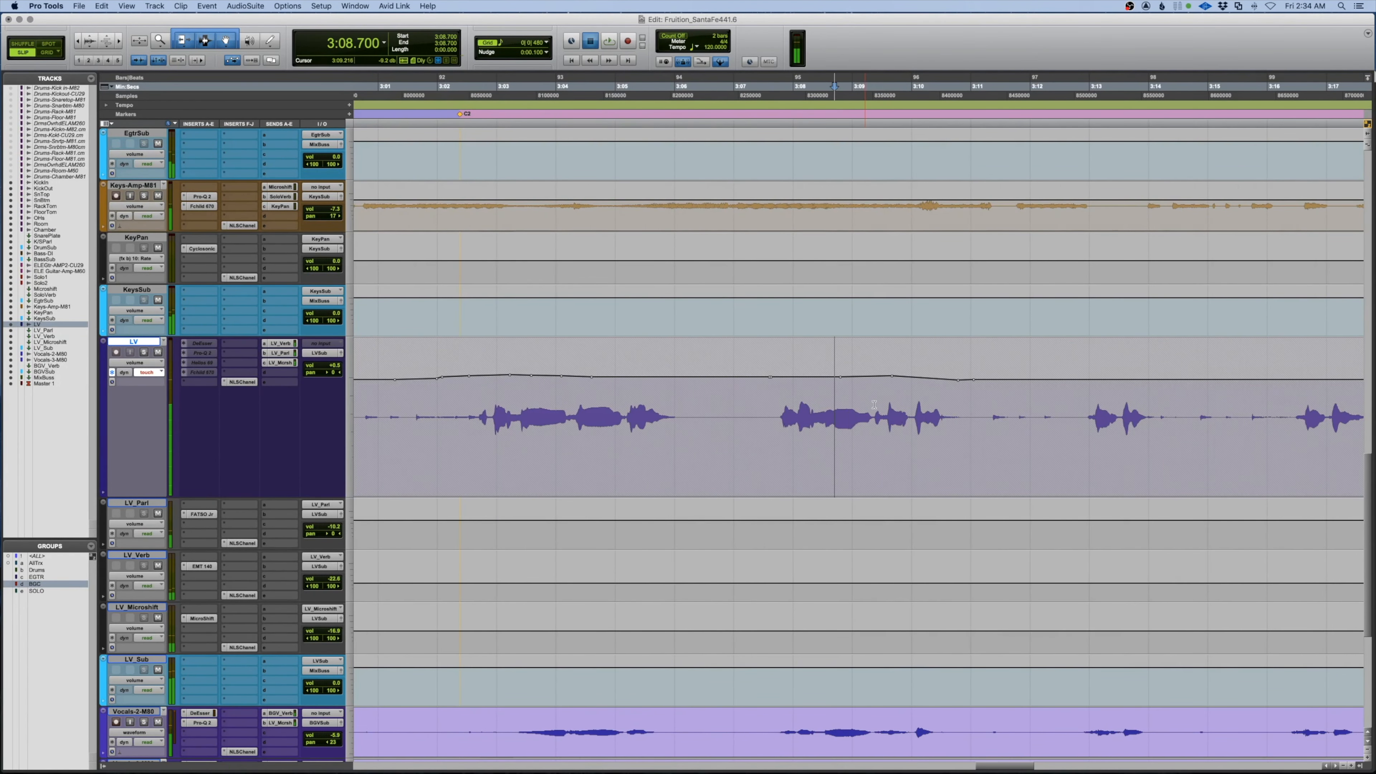
{"action": "key", "text": "space"}
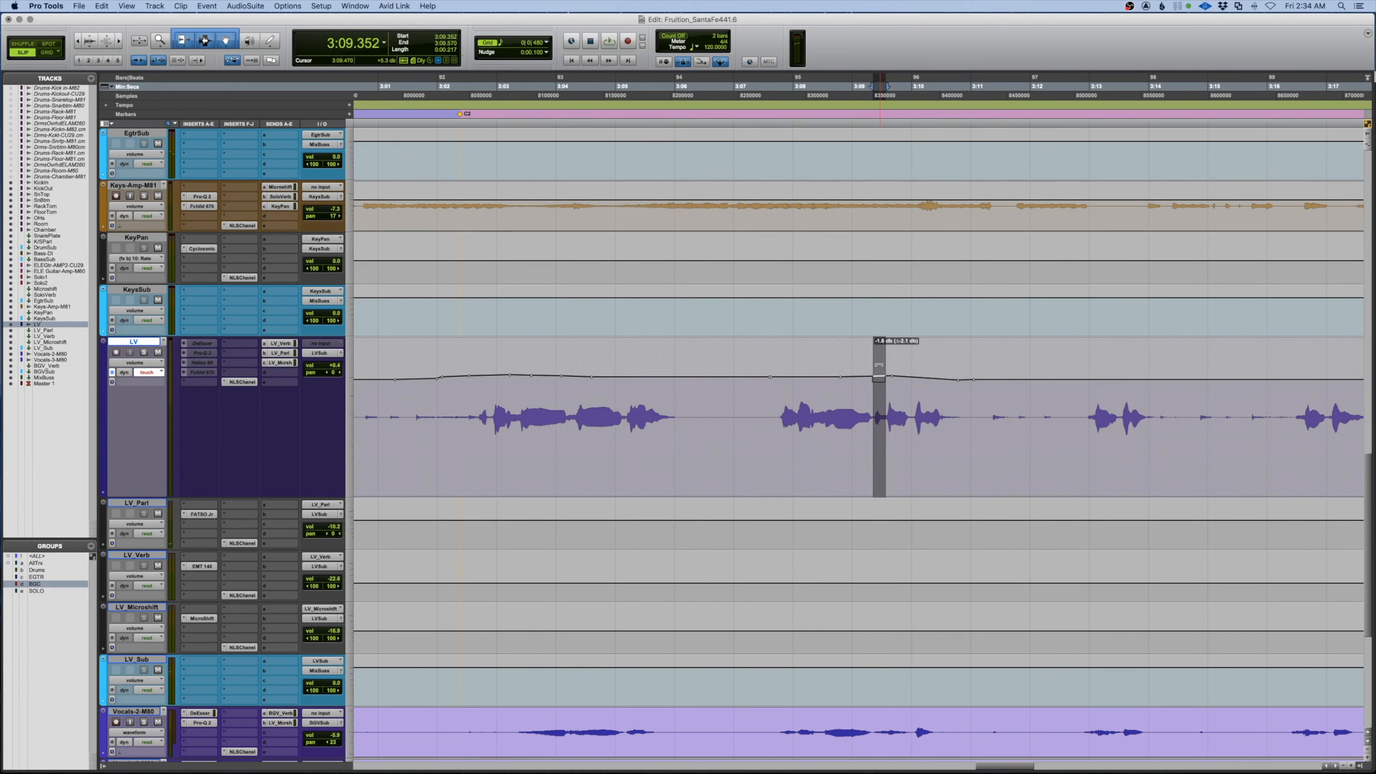
{"action": "left_click", "coordinate": [778, 409]}
{"action": "key", "text": "space"}
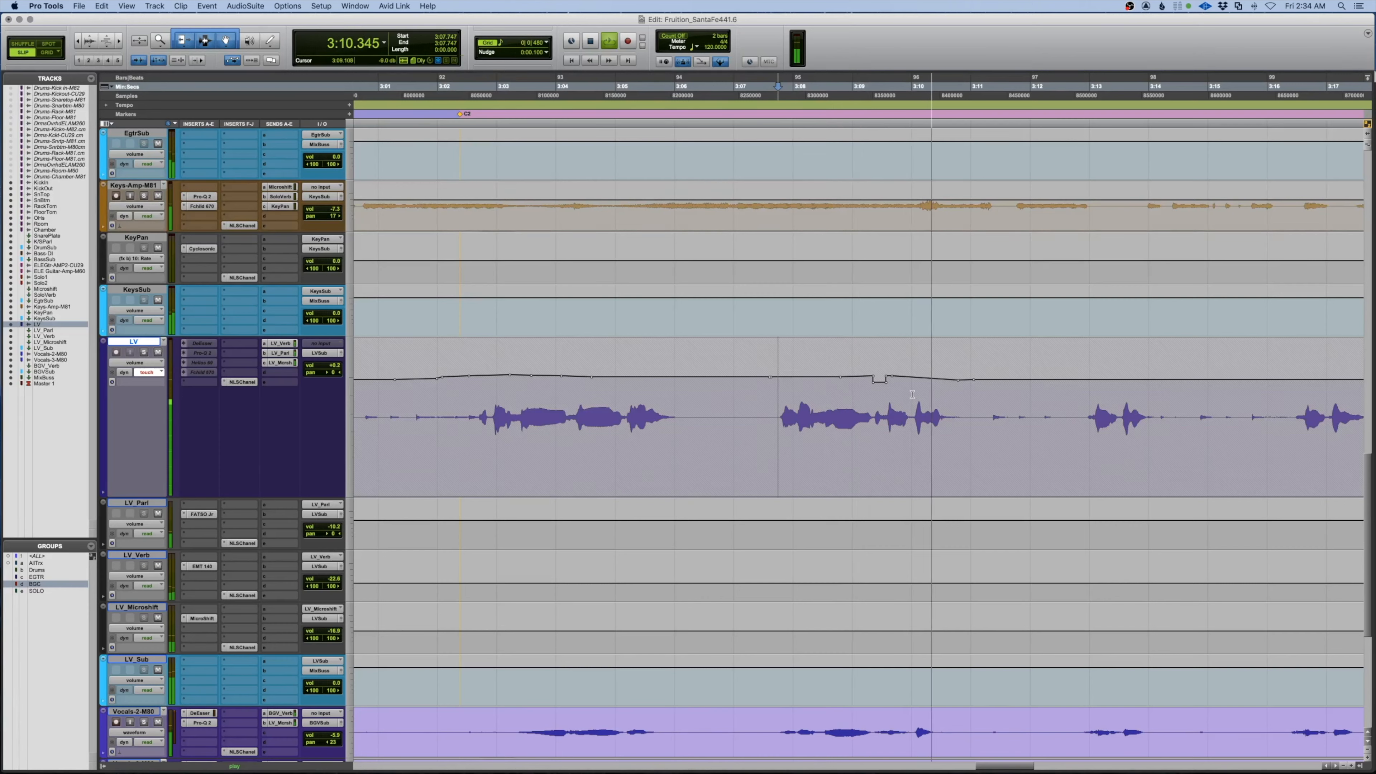
{"action": "key", "text": "space"}
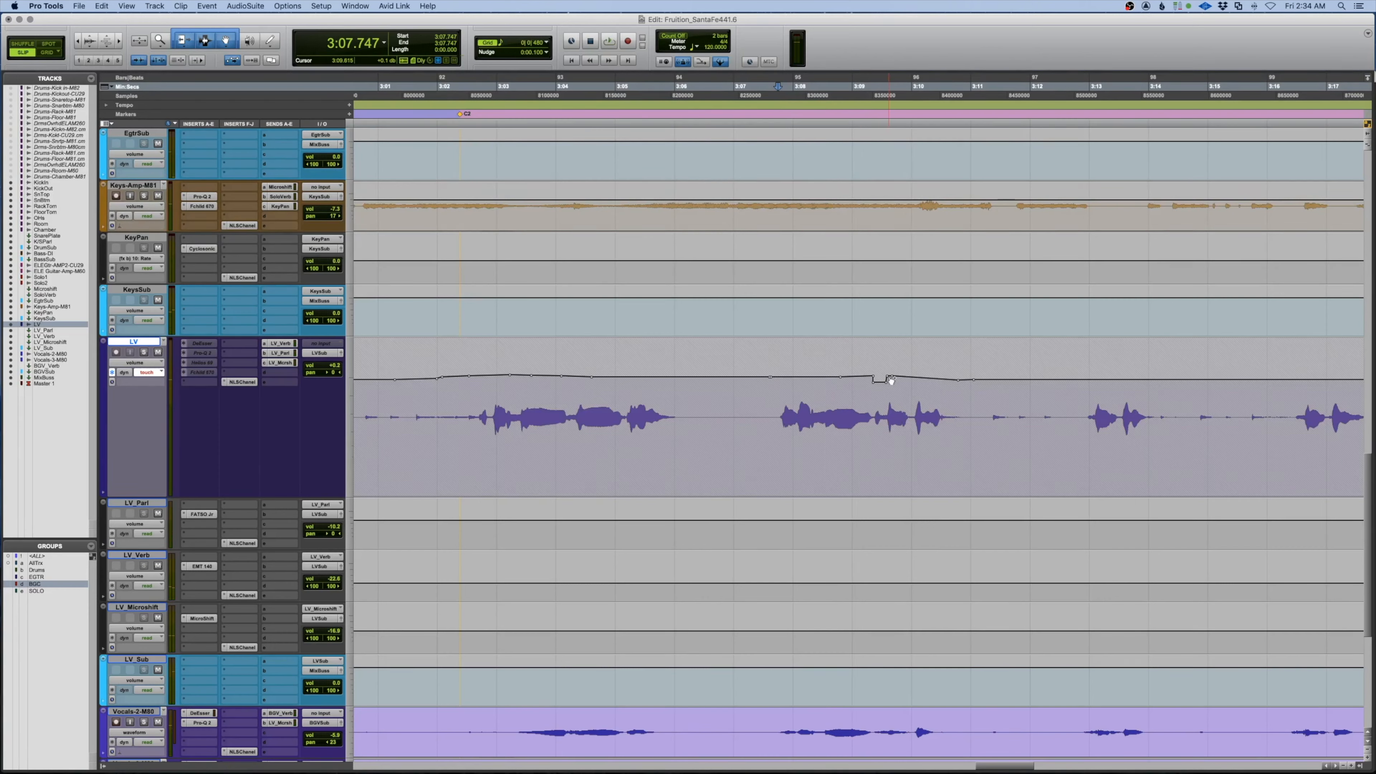
{"action": "key", "text": "space"}
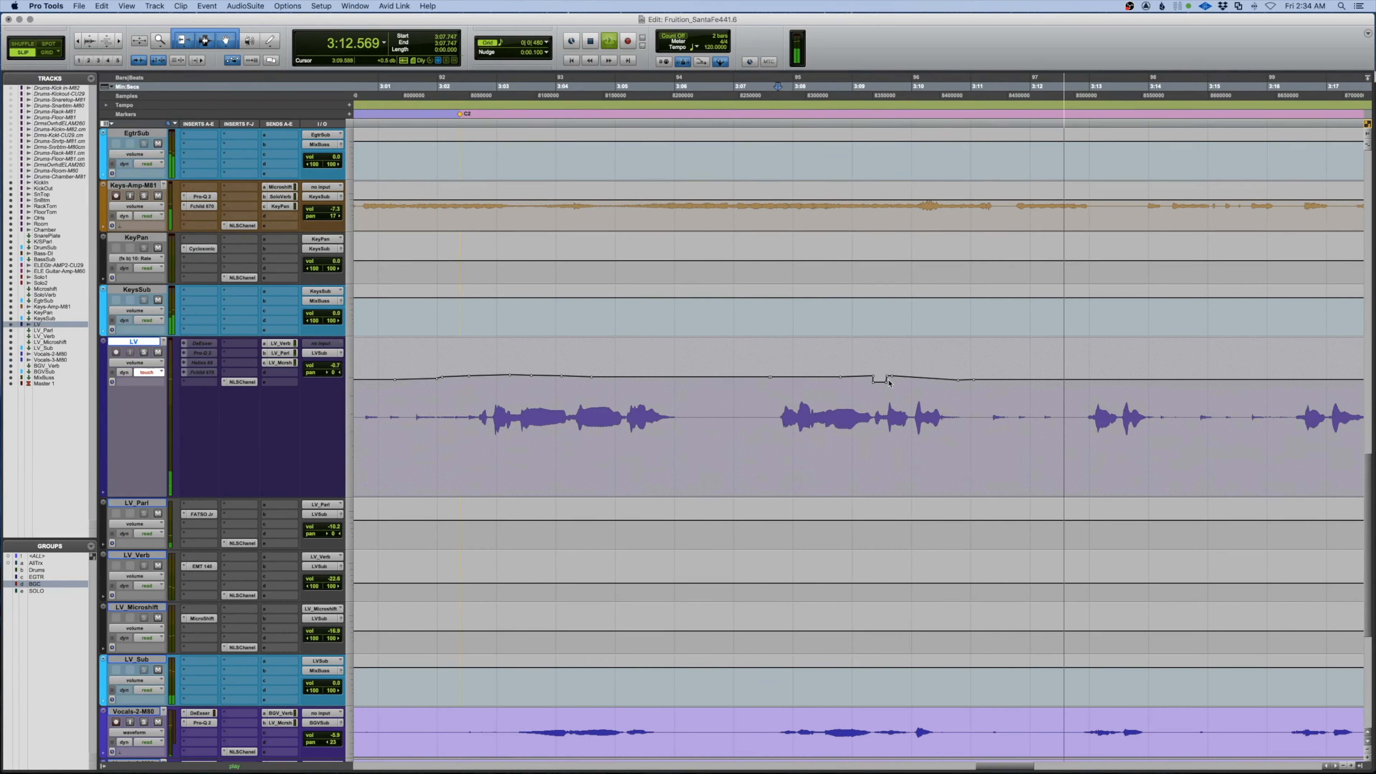
{"action": "key", "text": "space"}
{"action": "key", "text": "space"}
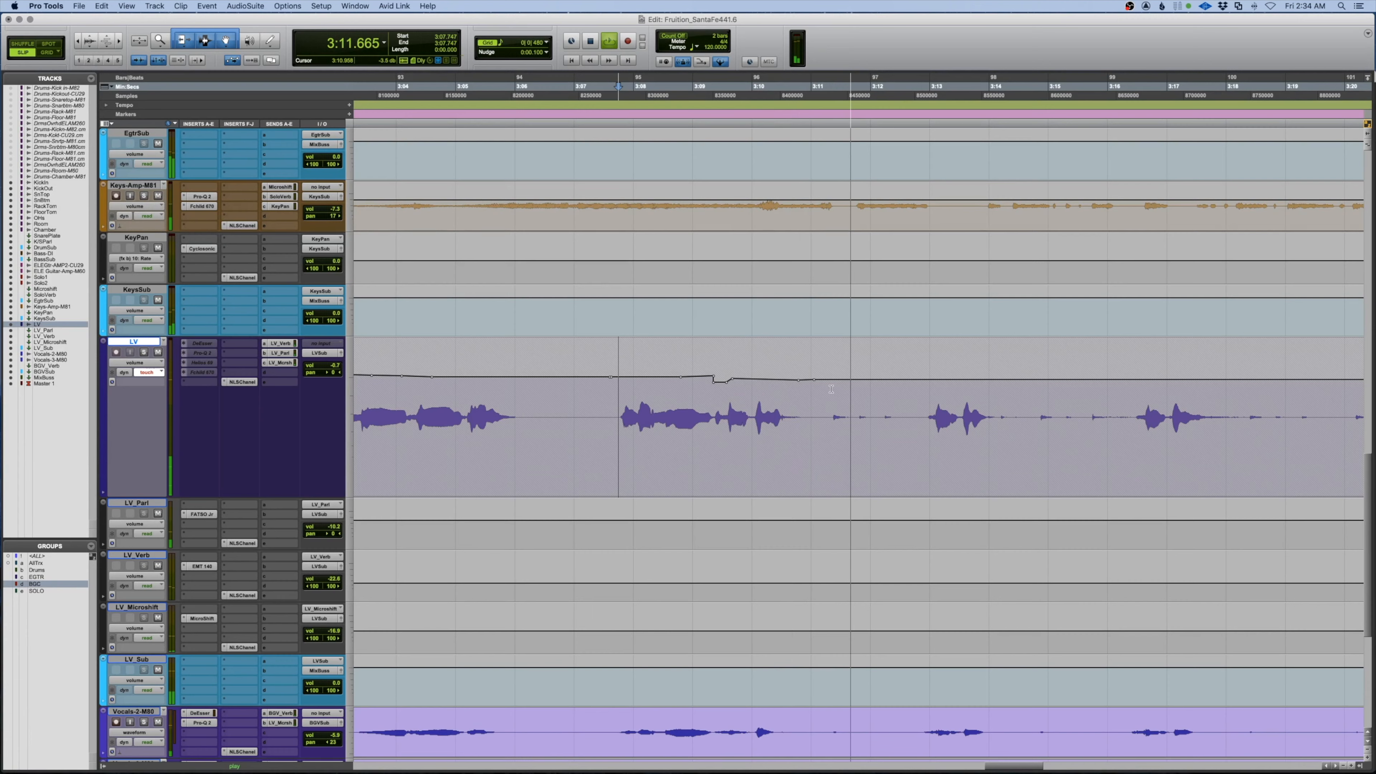
{"action": "key", "text": "space"}
{"action": "key", "text": "space"}
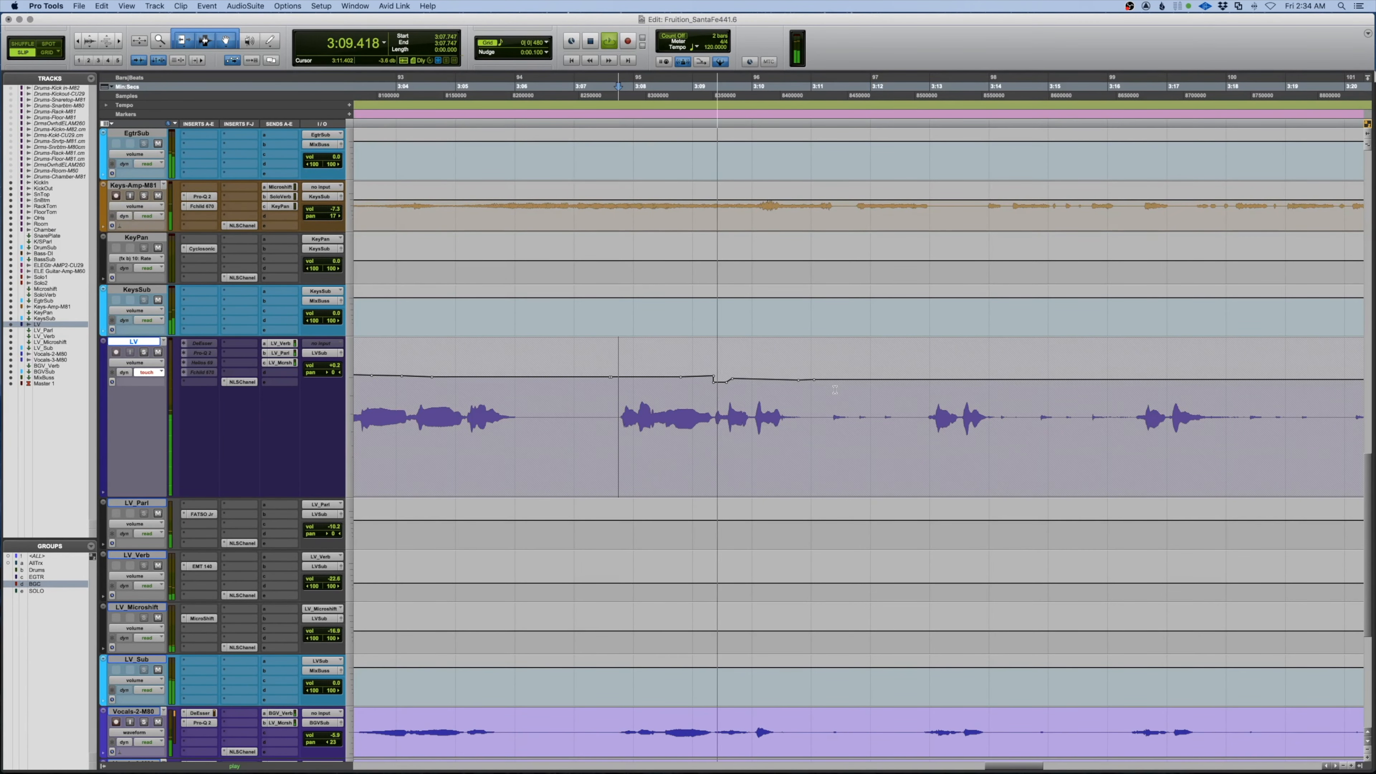
Stop playback back at 3:07.747 and zoom out to show the whole song
{"action": "scroll", "coordinate": [811, 399], "scroll_direction": "right", "scroll_amount": 5}
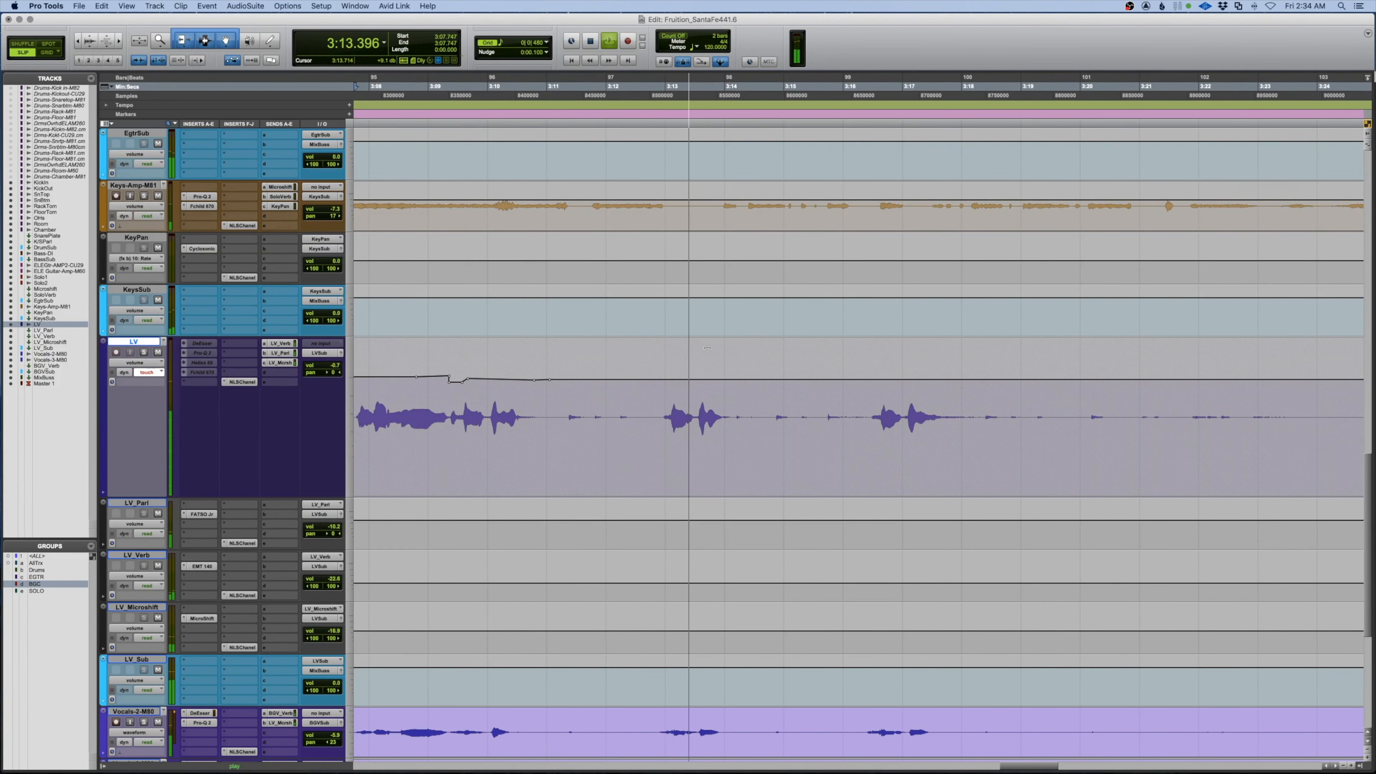
{"action": "scroll", "coordinate": [707, 348], "scroll_direction": "right", "scroll_amount": 2}
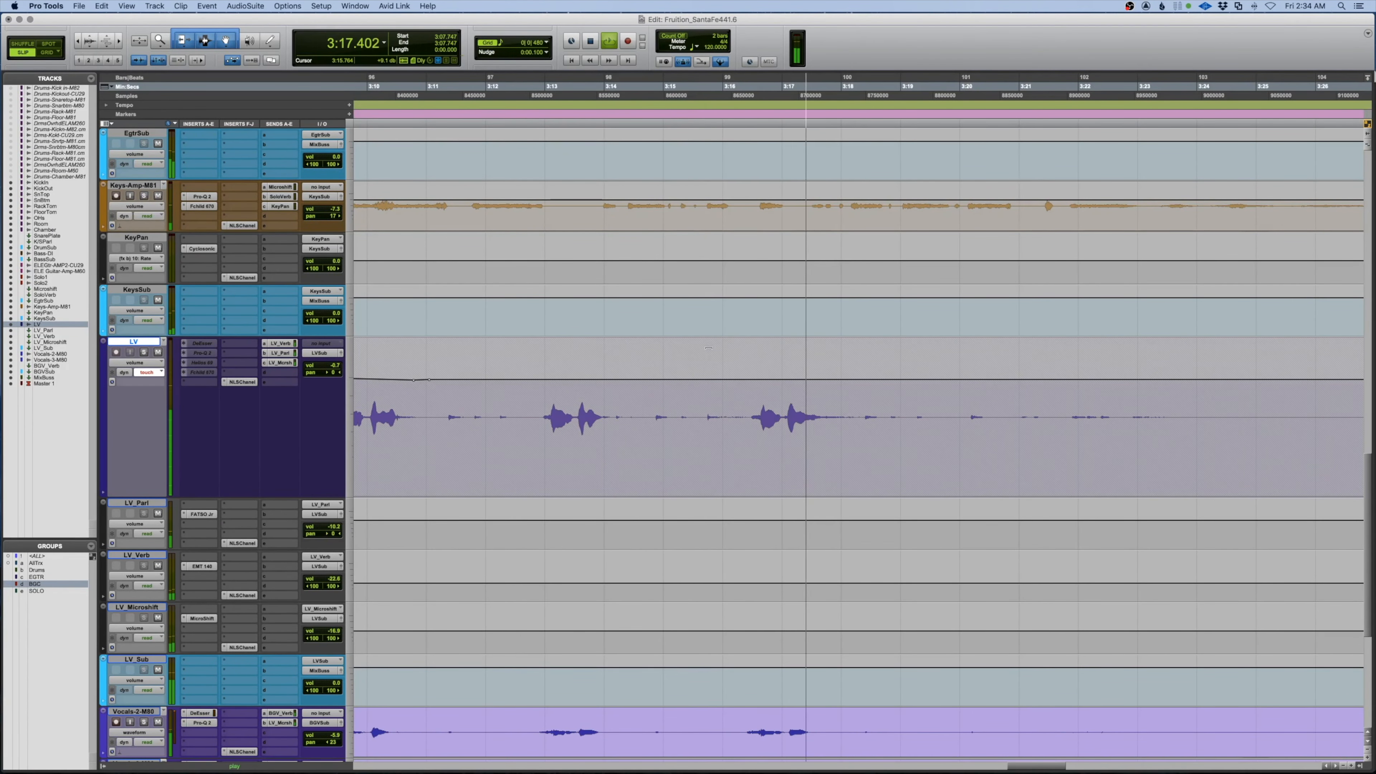
{"action": "scroll", "coordinate": [837, 374], "scroll_direction": "right", "scroll_amount": 4}
{"action": "key", "text": "space"}
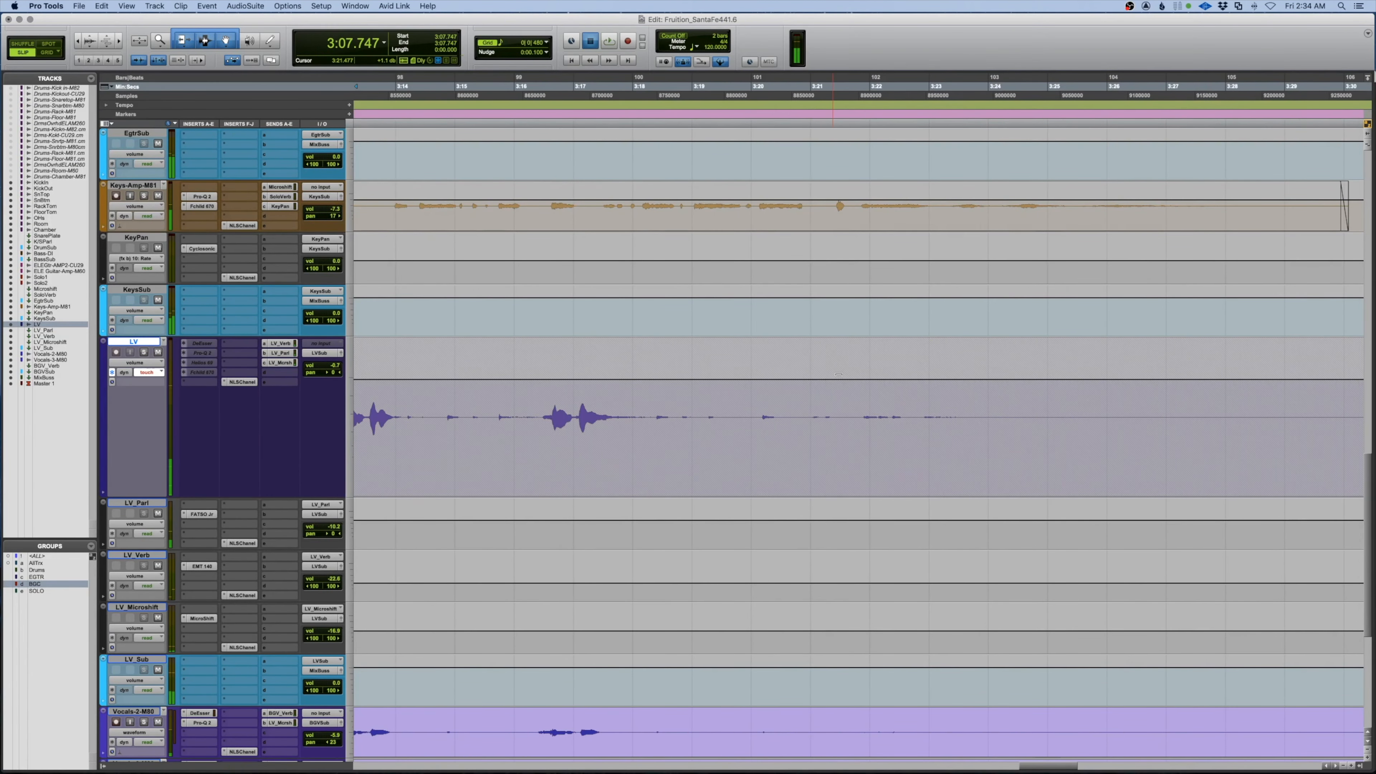
{"action": "key", "text": "alt+a"}
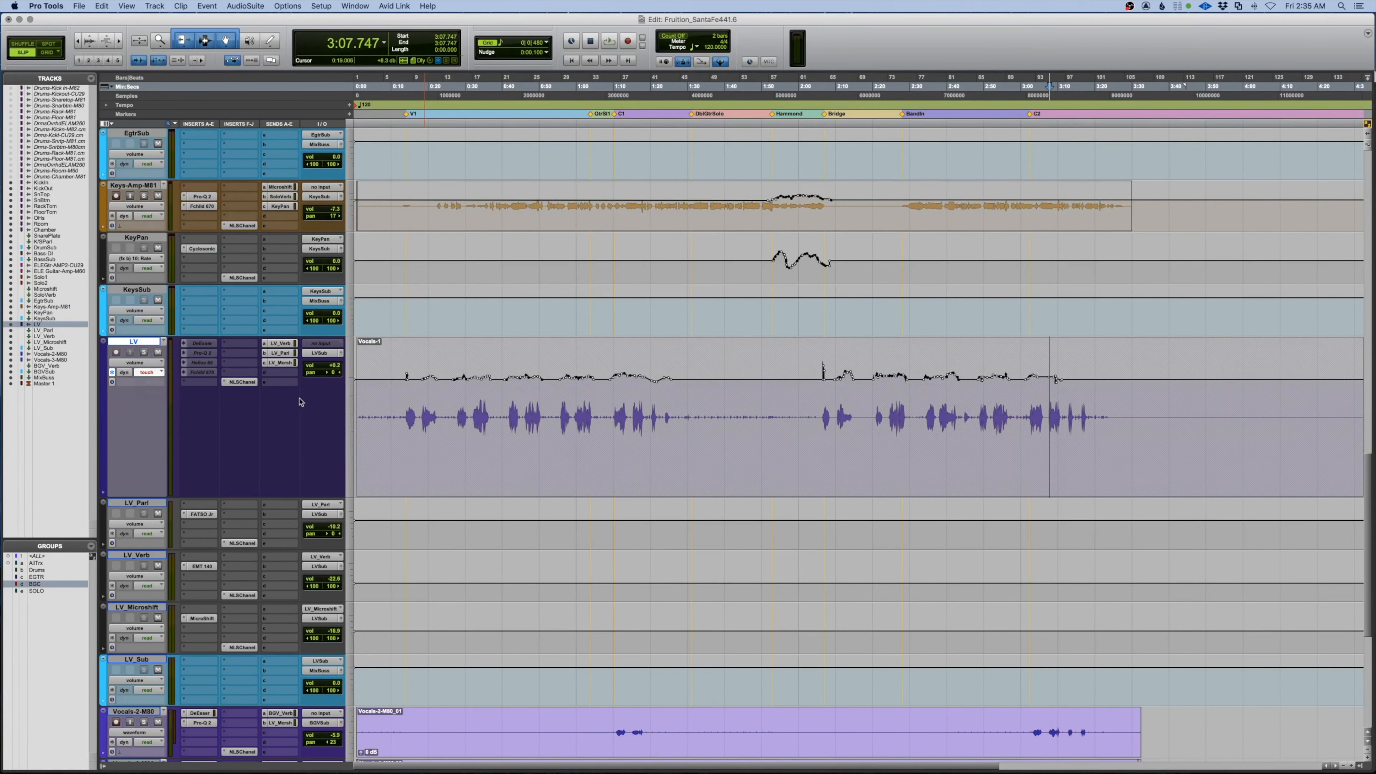
Set the LV track to medium height, play from 1:07, and stop at 3:01 on Vocals-2-M80
{"action": "left_click", "coordinate": [102, 345]}
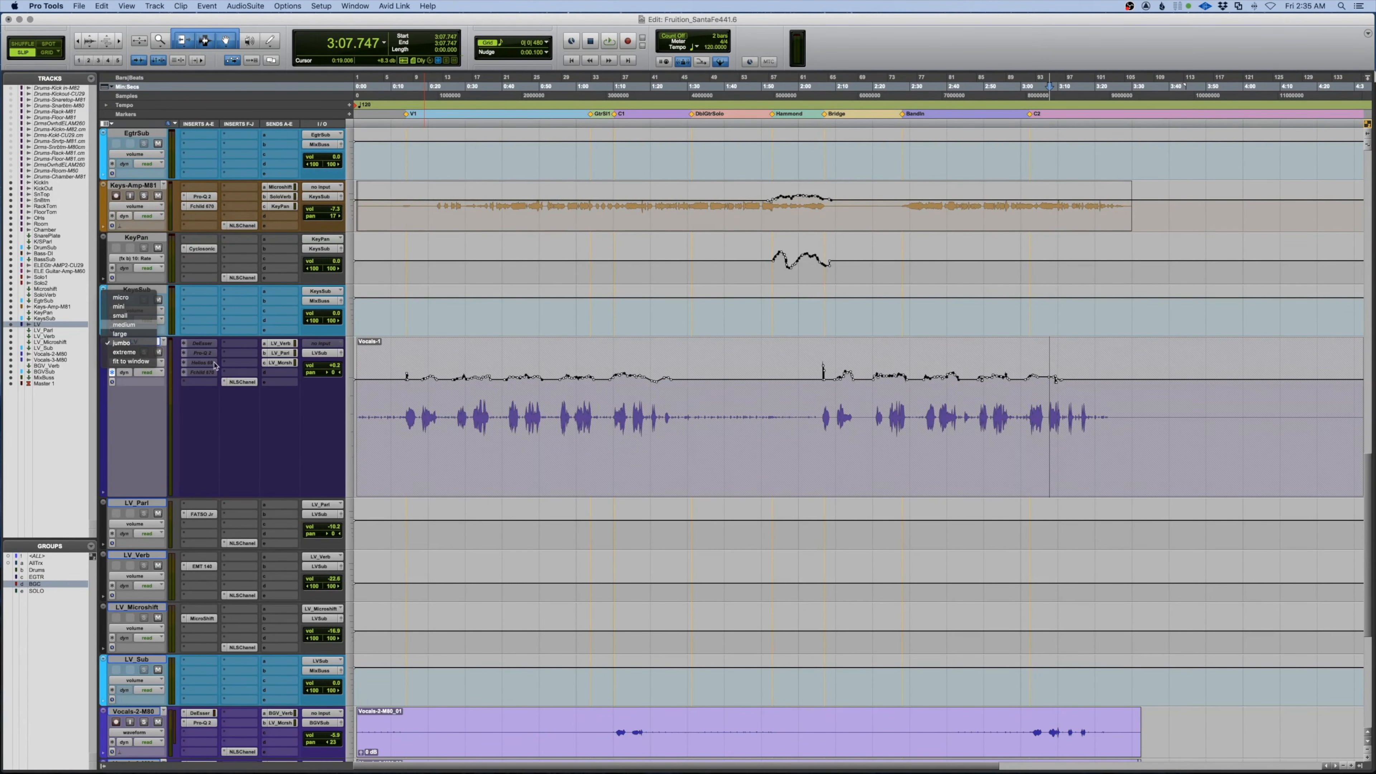
{"action": "key", "text": "Return"}
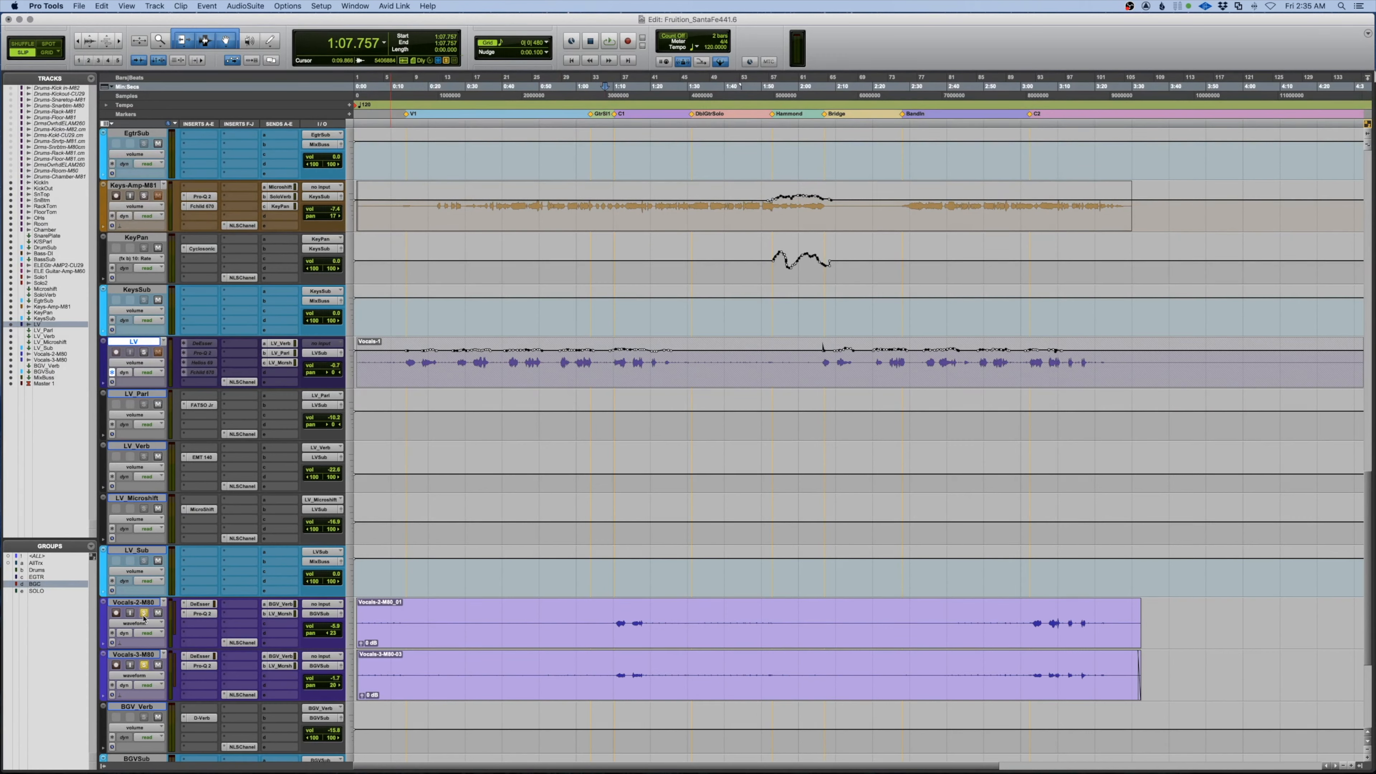
{"action": "key", "text": "space"}
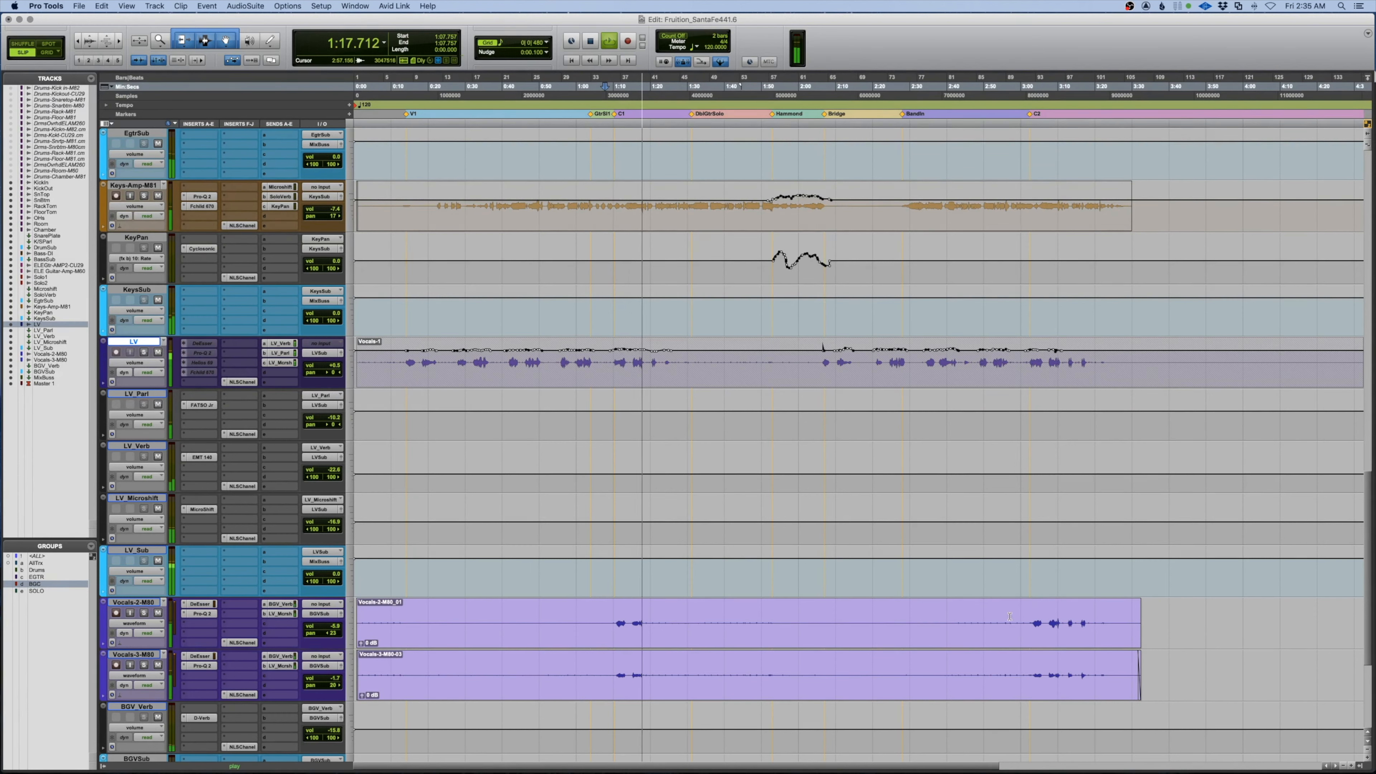
{"action": "key", "text": "space"}
{"action": "left_click", "coordinate": [1025, 618]}
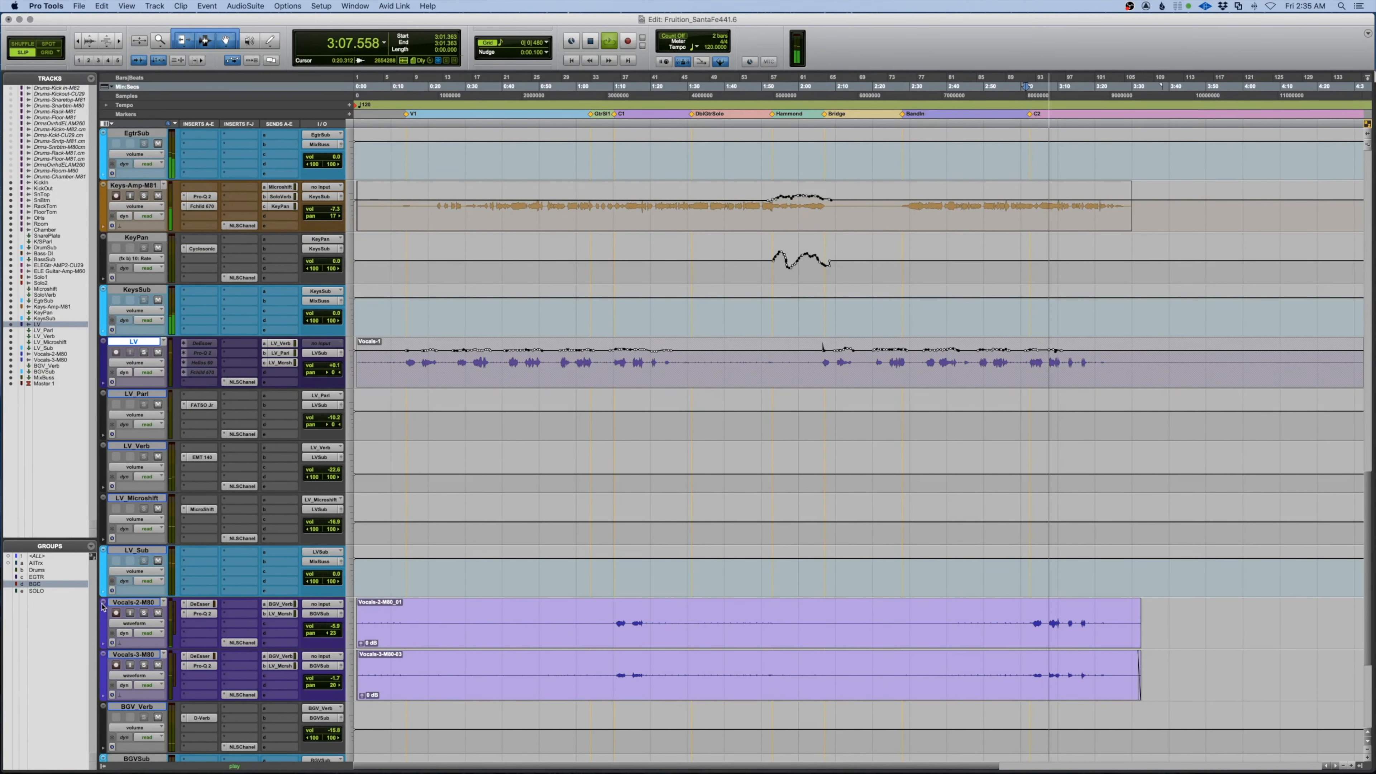
Enlarge Vocals-2/3, show their volume, lift 3:01.5–3:12.1 on both, and play from 2:56
{"action": "key", "text": "ctrl+Up"}
{"action": "key", "text": "ctrl+Up"}
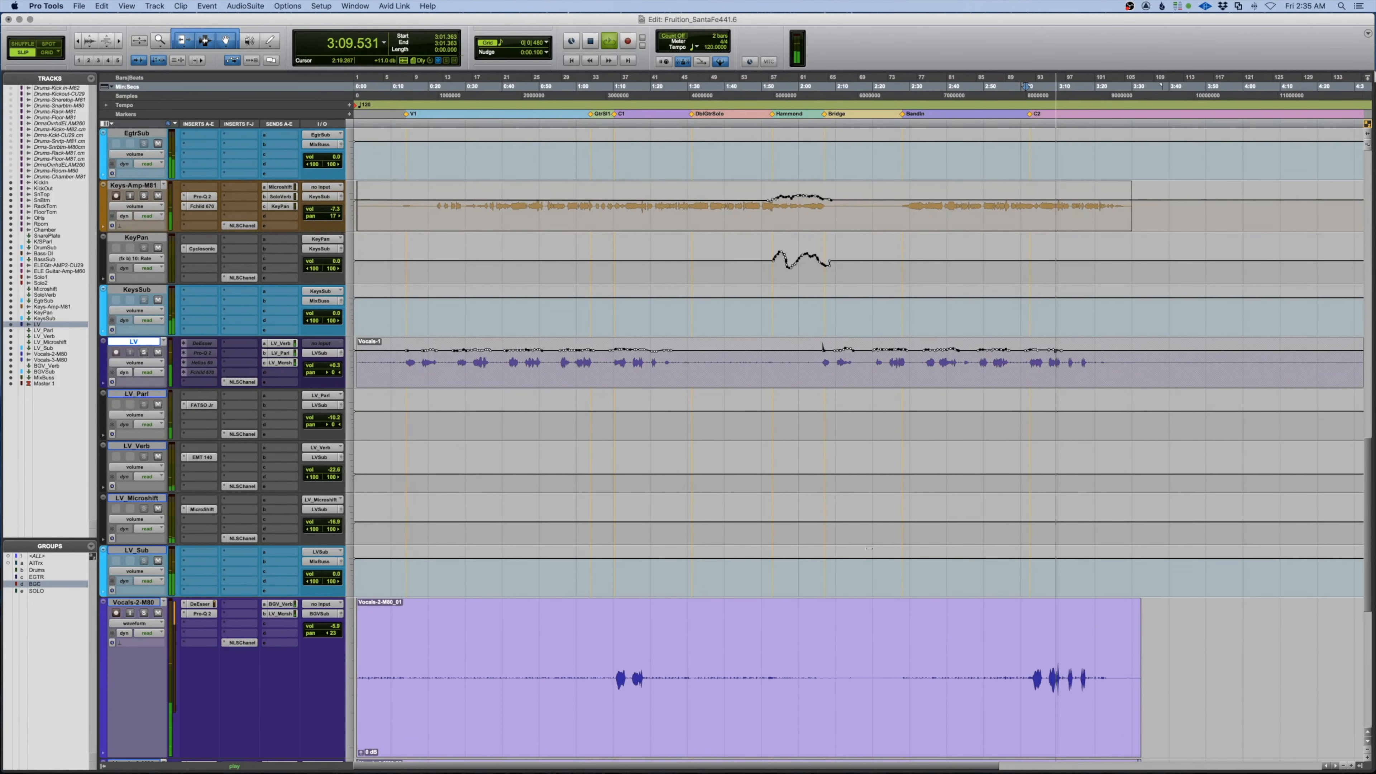
{"action": "scroll", "coordinate": [870, 553], "scroll_direction": "down", "scroll_amount": 7}
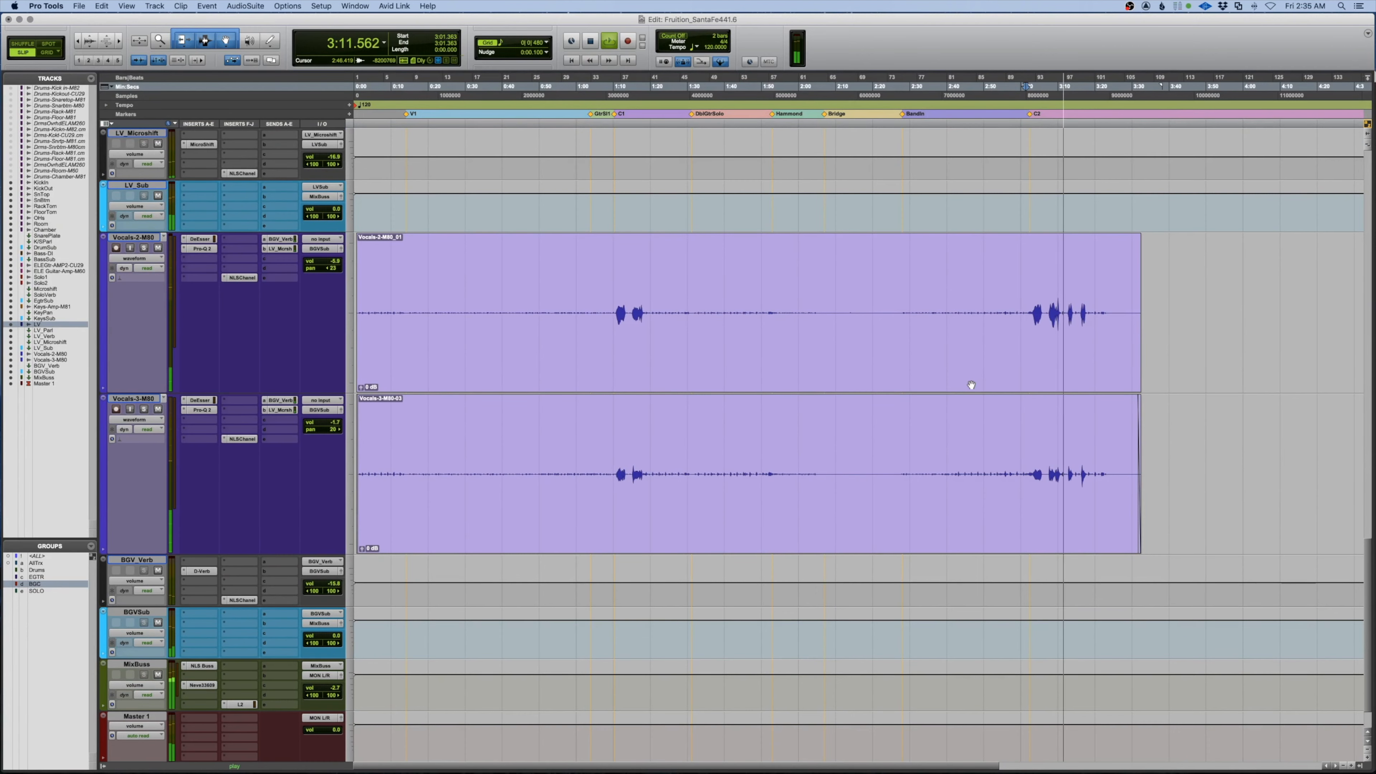
{"action": "key", "text": "space"}
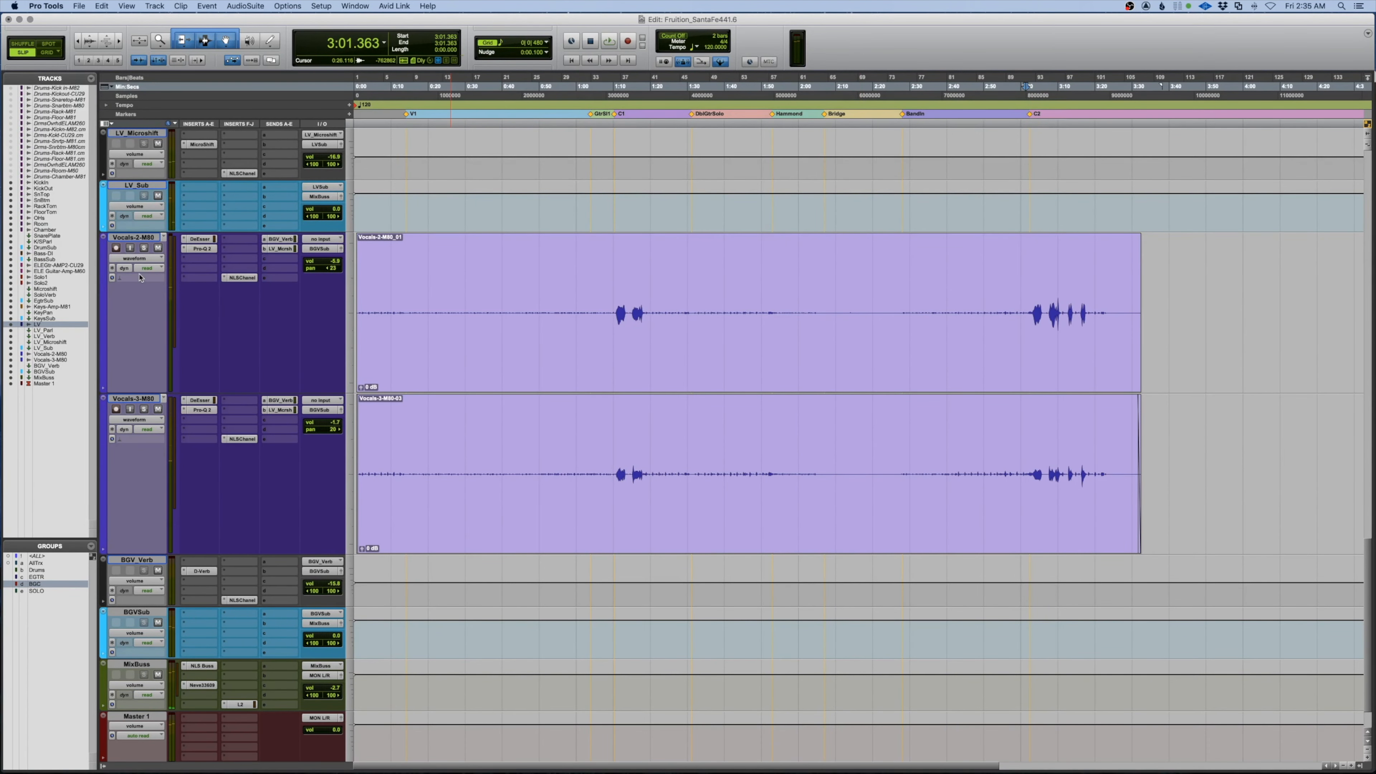
{"action": "left_click", "coordinate": [142, 259]}
{"action": "left_click", "coordinate": [141, 269]}
{"action": "left_click_drag", "start_coordinate": [1026, 332], "coordinate": [1065, 342]}
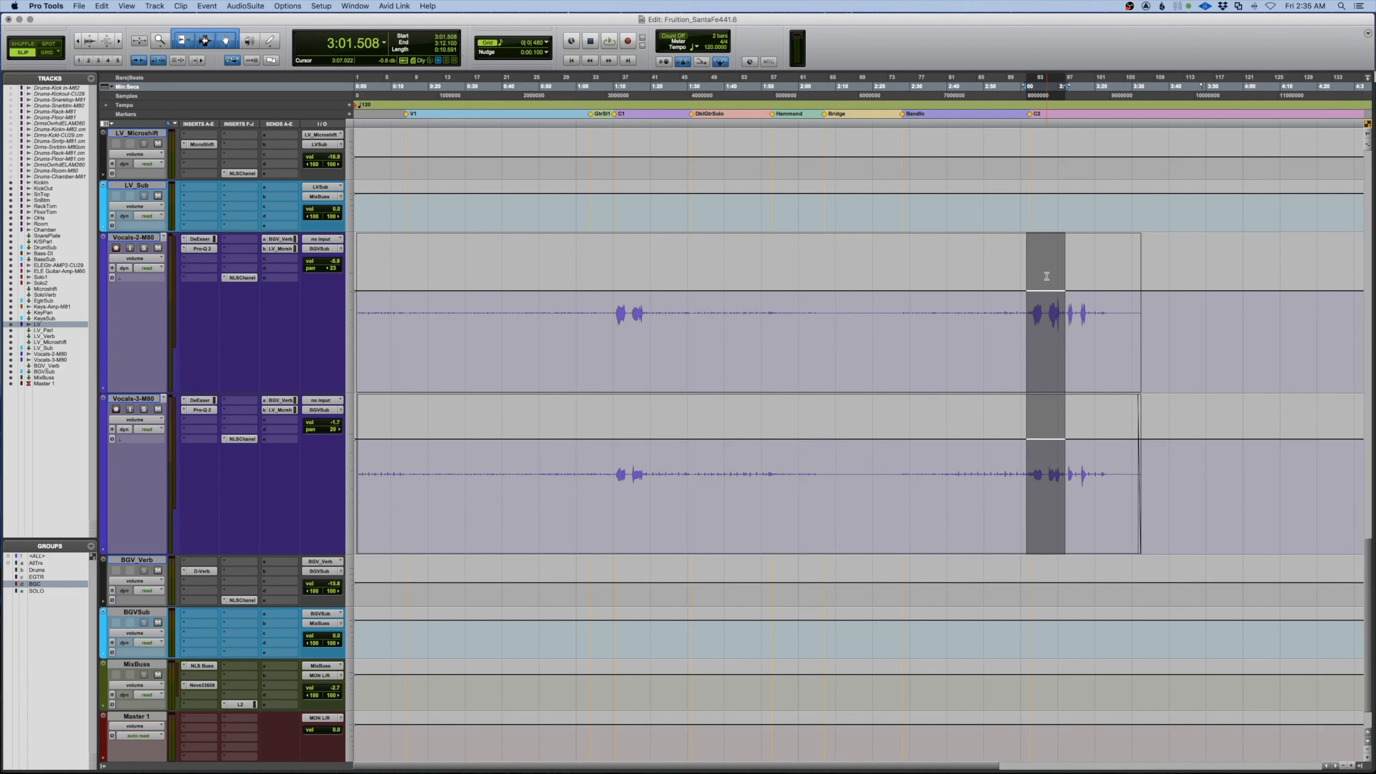
{"action": "left_click", "coordinate": [1006, 349]}
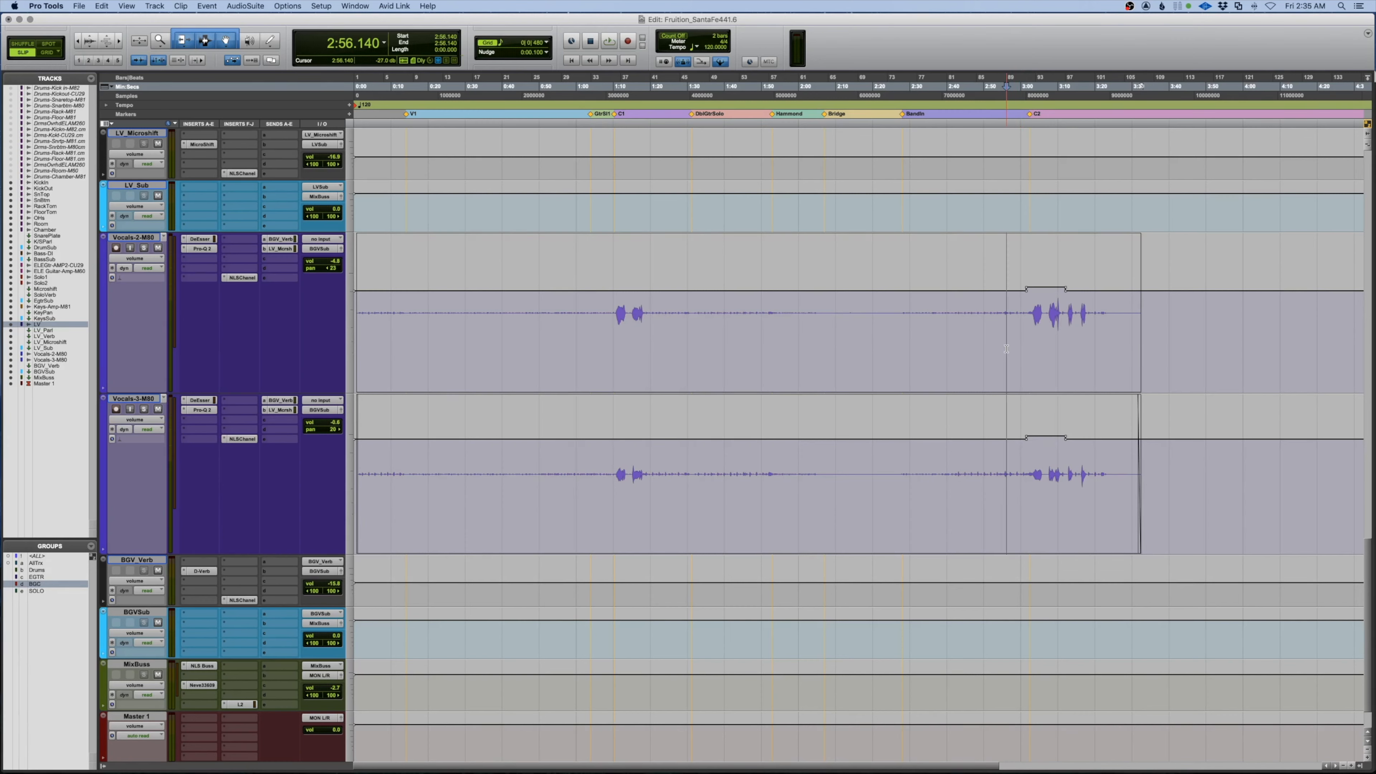
{"action": "key", "text": "space"}
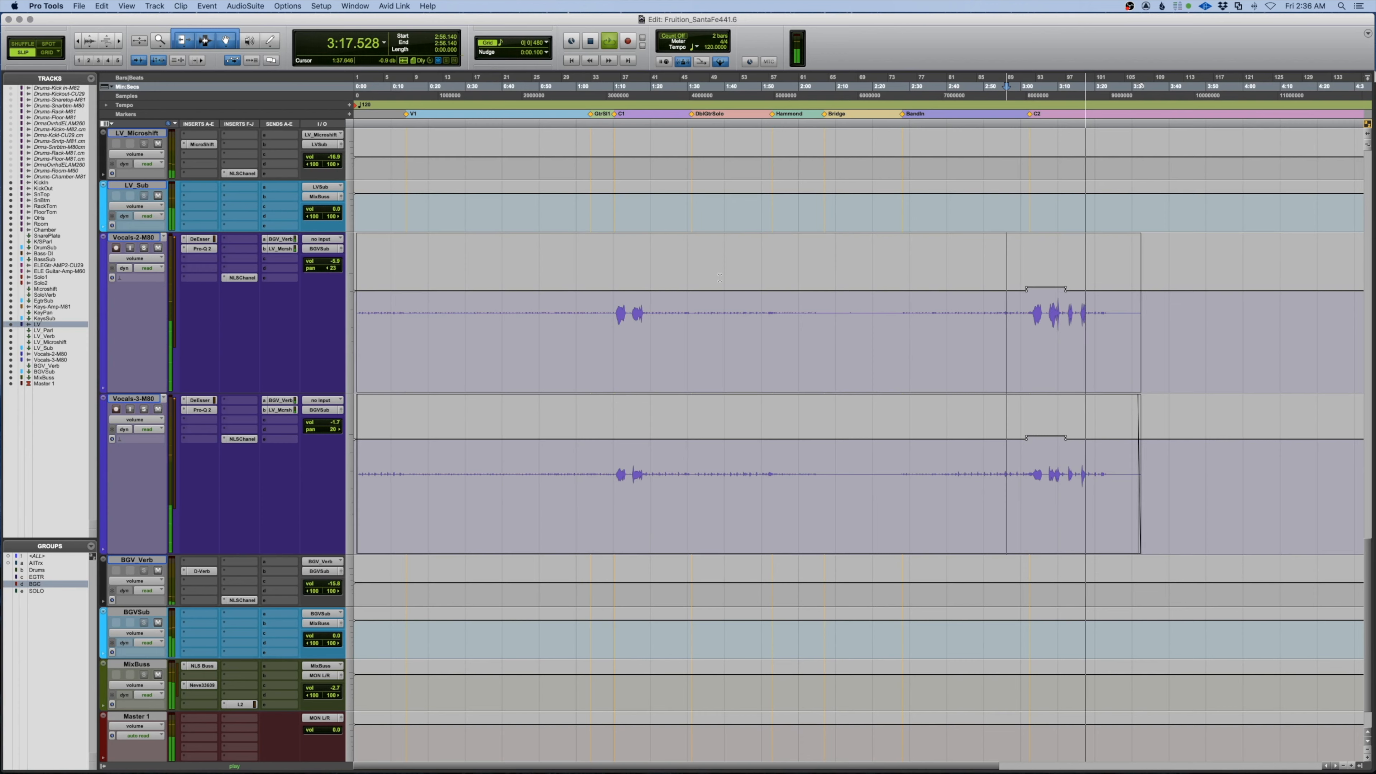
Set the Vocals-2/3 backing vocal tracks back to medium height
{"action": "key", "text": "space"}
{"action": "left_click", "coordinate": [105, 239]}
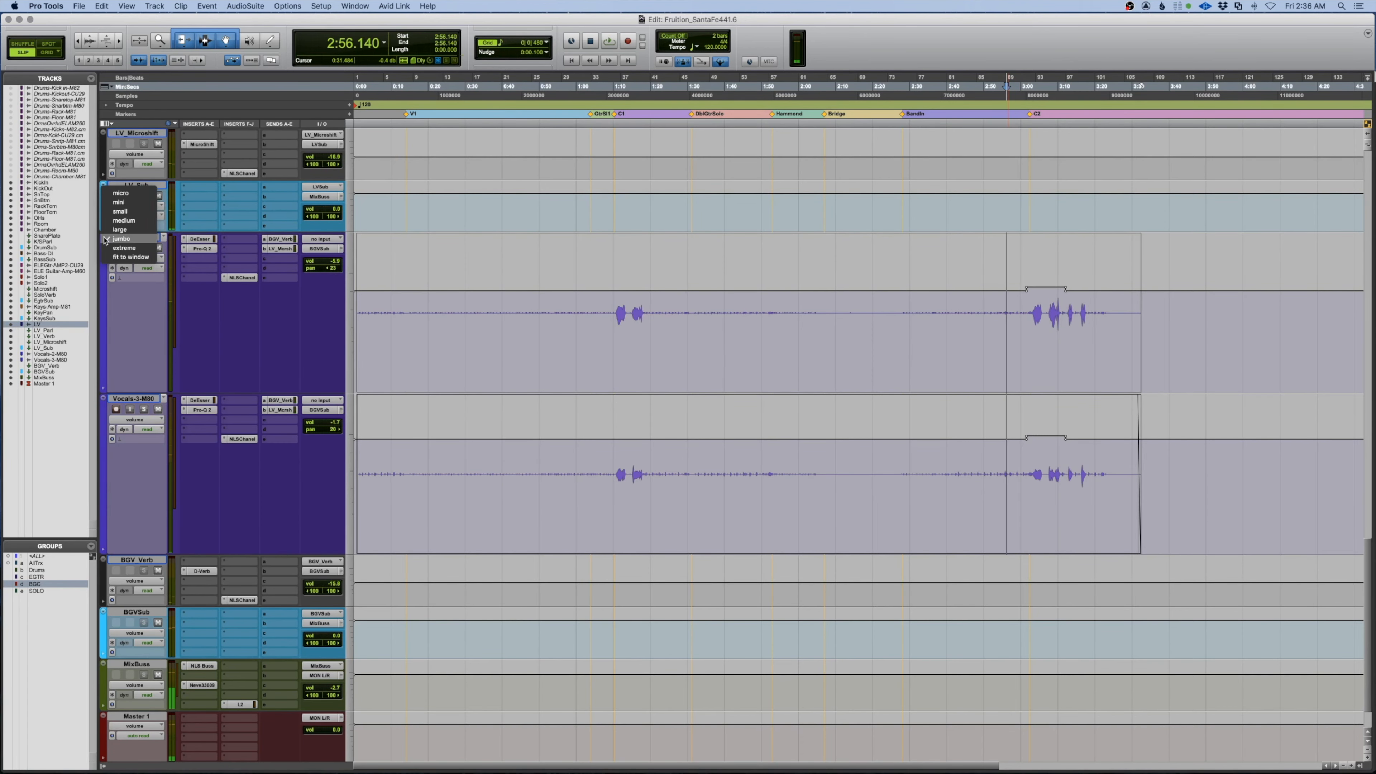
{"action": "left_click", "coordinate": [113, 220]}
Select the ELEGAMP2C29 guitar track and make it jumbo height, playing from the top
{"action": "scroll", "coordinate": [524, 322], "scroll_direction": "up", "scroll_amount": 6}
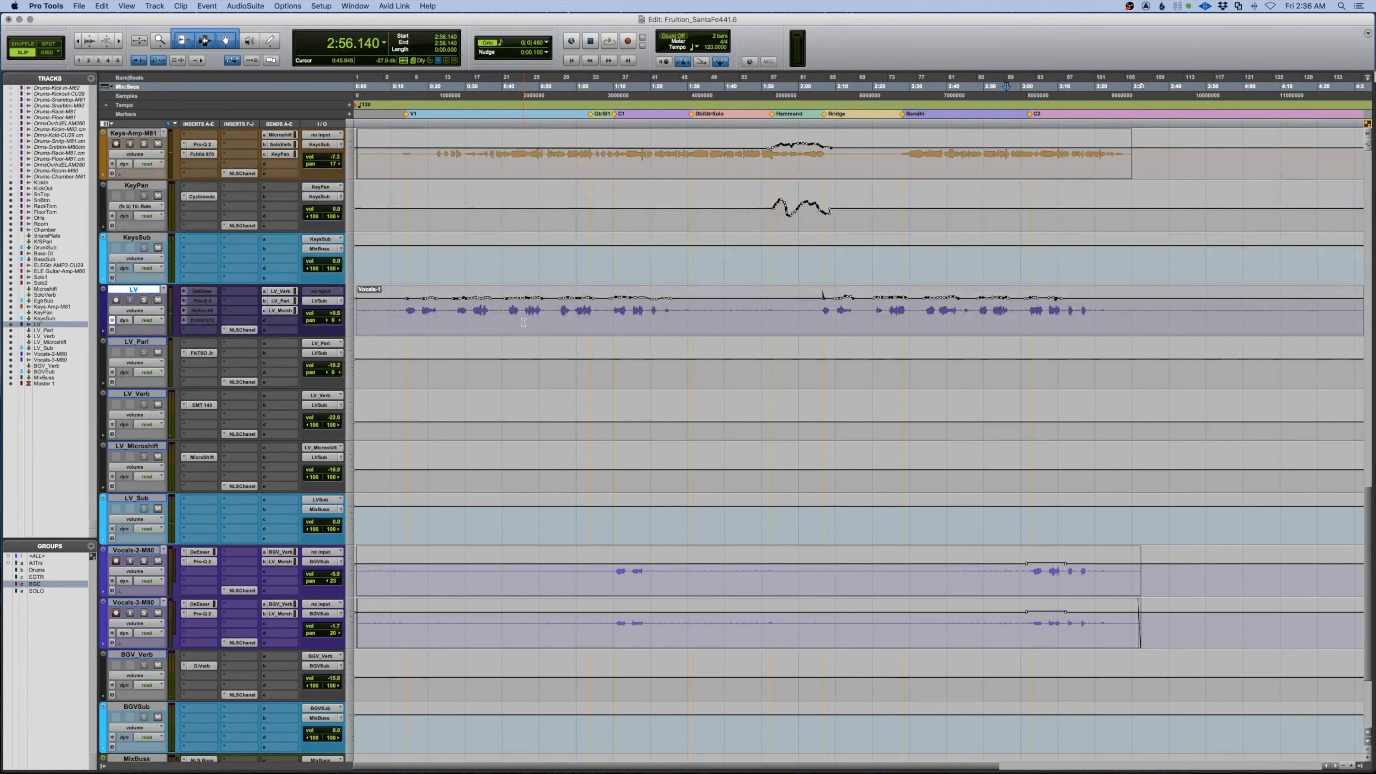
{"action": "scroll", "coordinate": [523, 322], "scroll_direction": "up", "scroll_amount": 3}
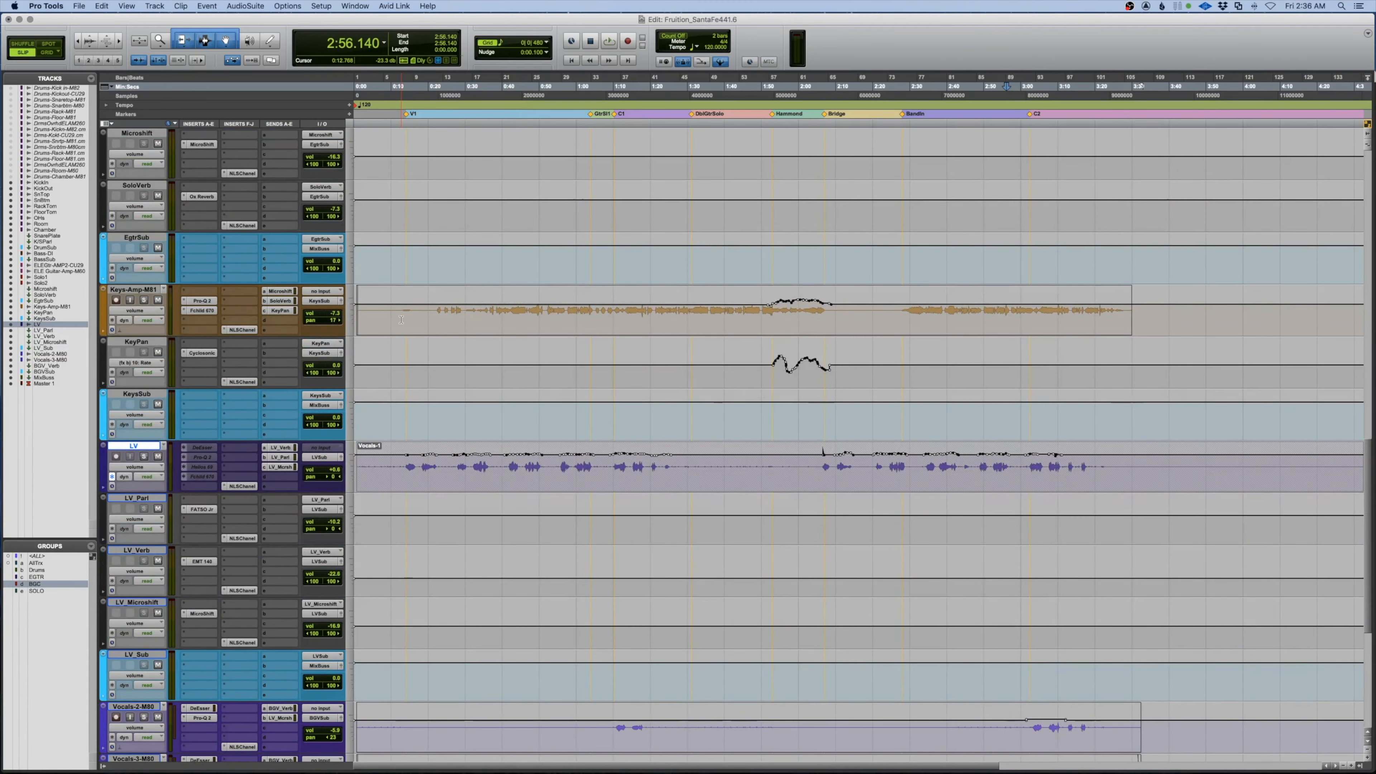
{"action": "scroll", "coordinate": [401, 319], "scroll_direction": "up", "scroll_amount": 6}
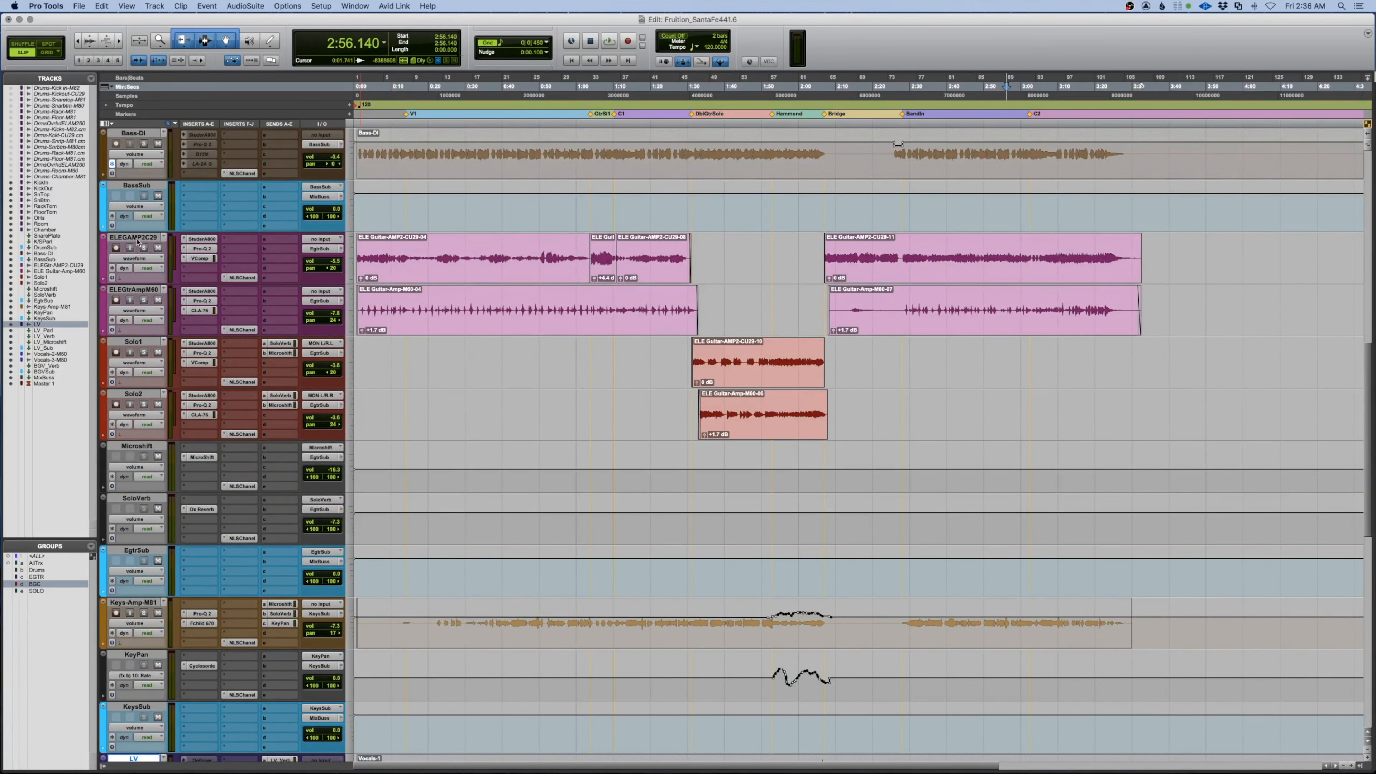
{"action": "left_click", "coordinate": [139, 242]}
{"action": "key", "text": "space"}
{"action": "key", "text": "Return"}
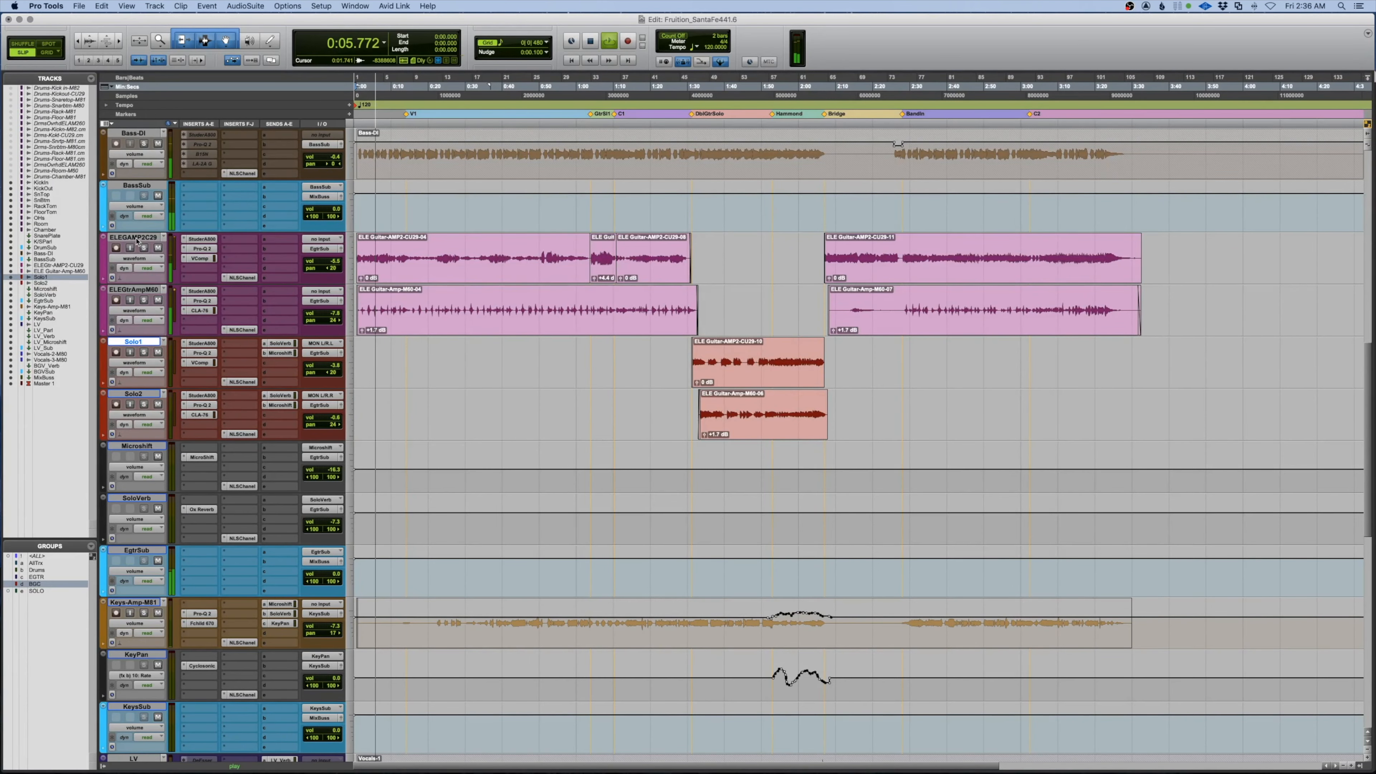
{"action": "key", "text": "p"}
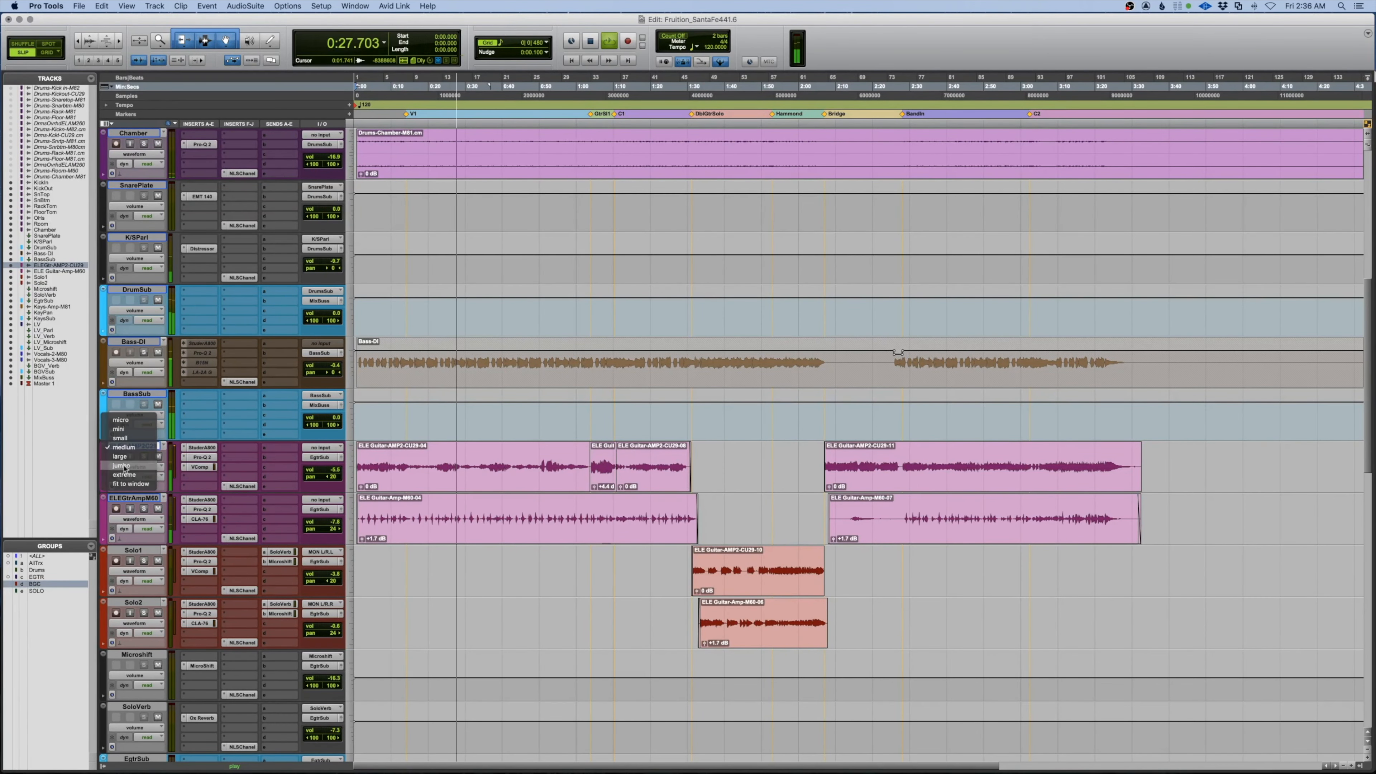
{"action": "left_click", "coordinate": [121, 465]}
{"action": "scroll", "coordinate": [470, 468], "scroll_direction": "down", "scroll_amount": 5}
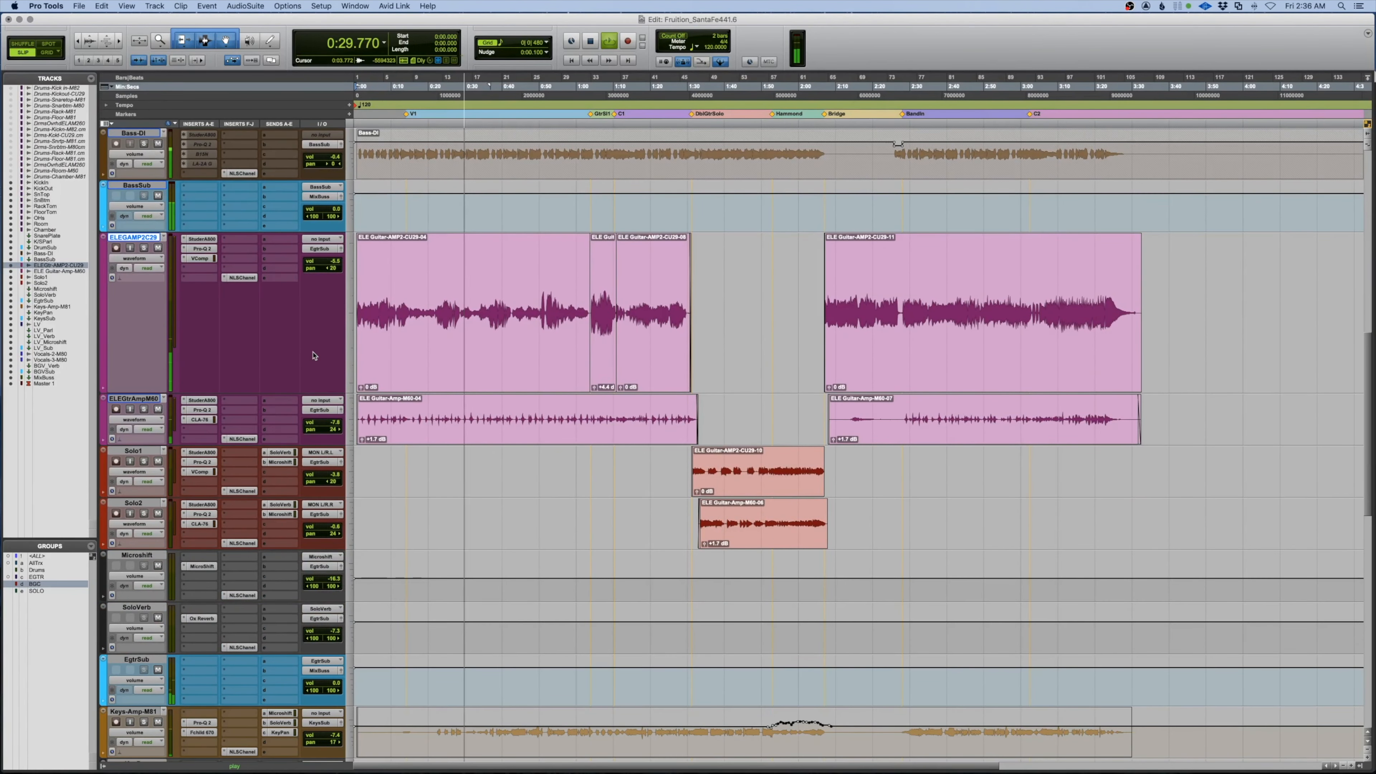
Show the ELEGAMP2C29 volume automation and zoom in on the song's first half minute
{"action": "left_click", "coordinate": [143, 259]}
{"action": "left_click", "coordinate": [201, 294]}
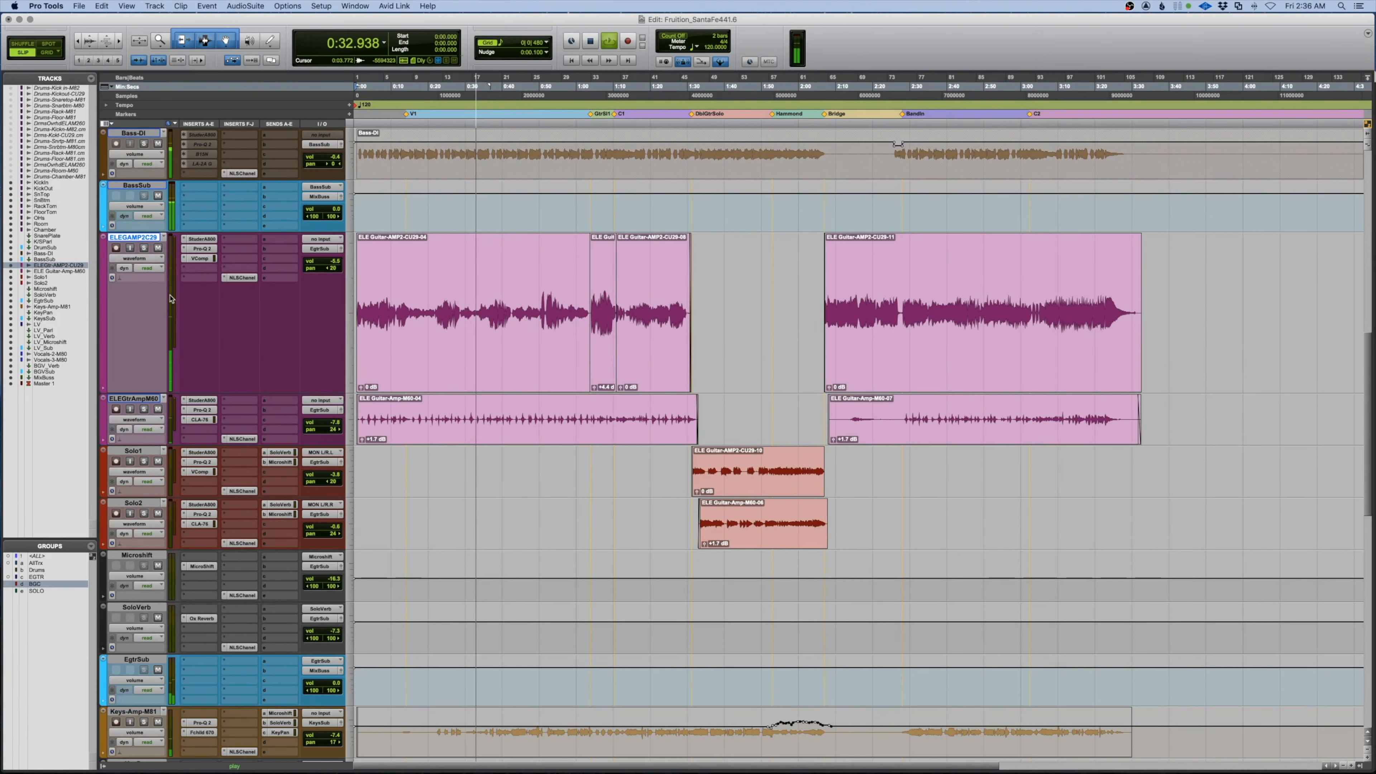
{"action": "key", "text": "minus"}
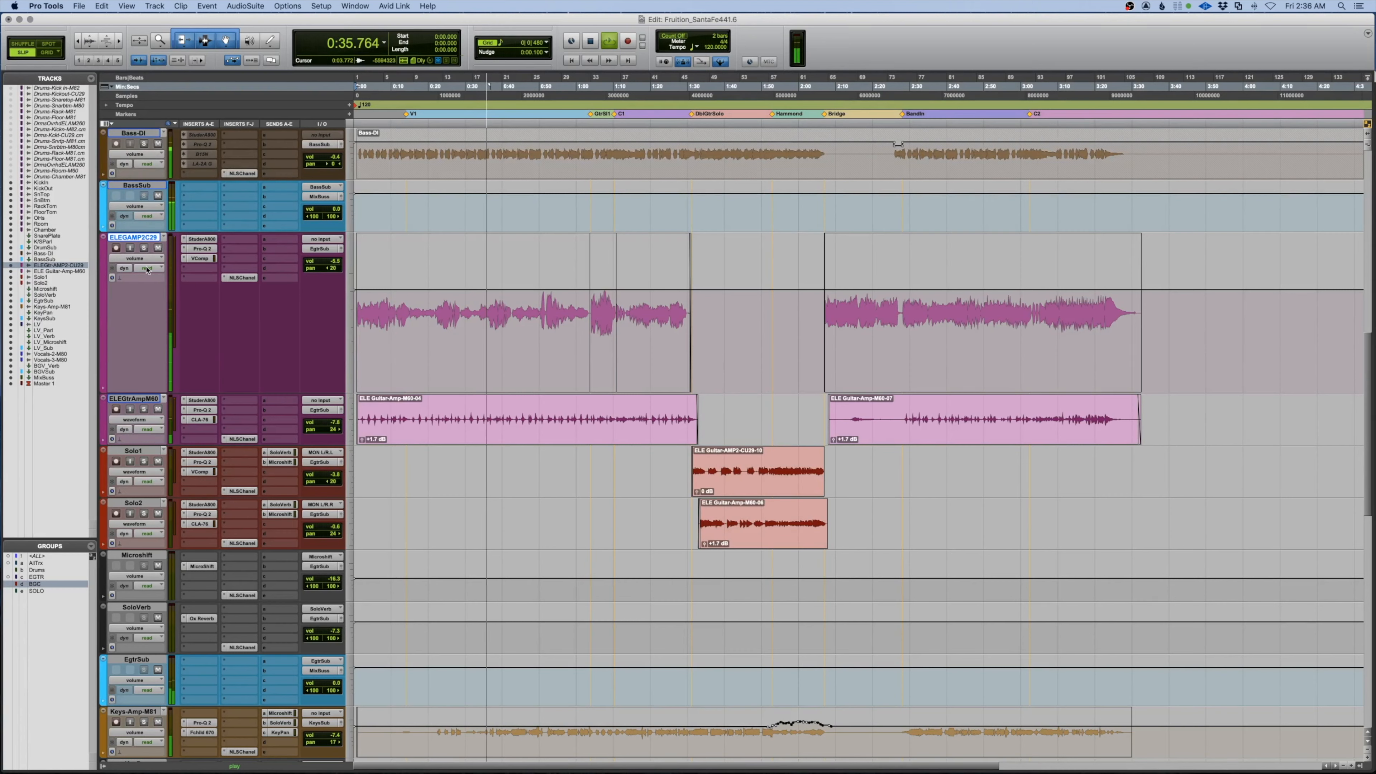
{"action": "key", "text": "space"}
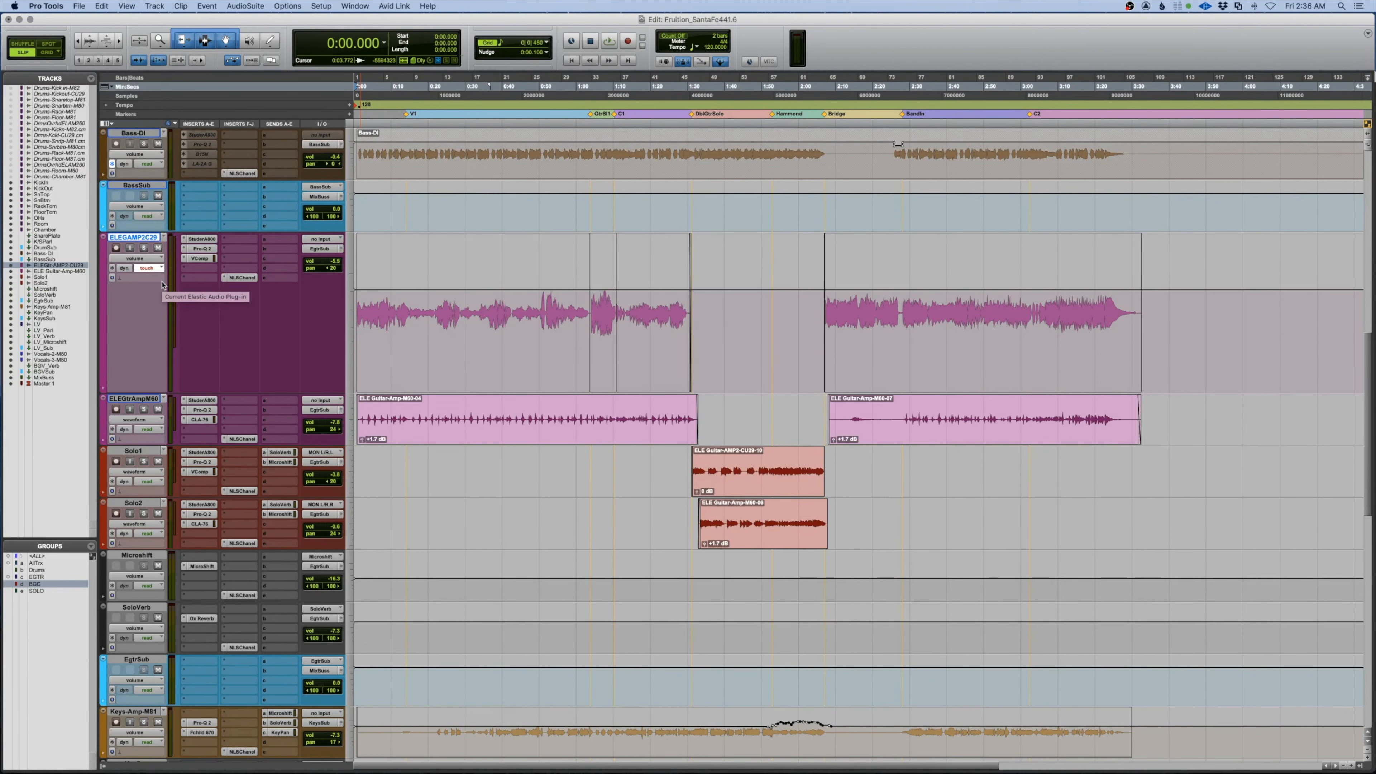
{"action": "key", "text": "space"}
{"action": "key", "text": "t"}
{"action": "key", "text": "t"}
{"action": "key", "text": "t"}
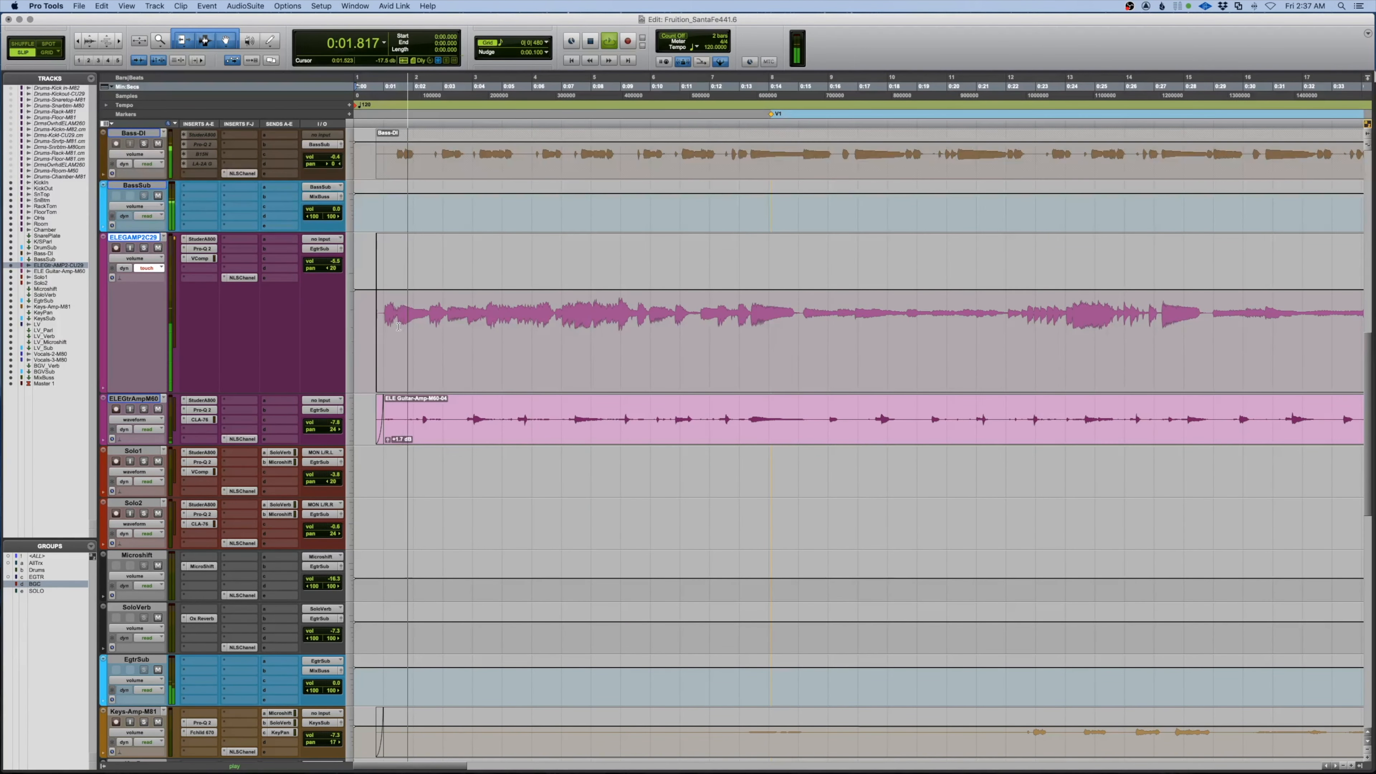
Ride the guitar volume in Touch mode from about 0:00.2
{"action": "left_click_drag", "start_coordinate": [396, 326], "coordinate": [371, 327]}
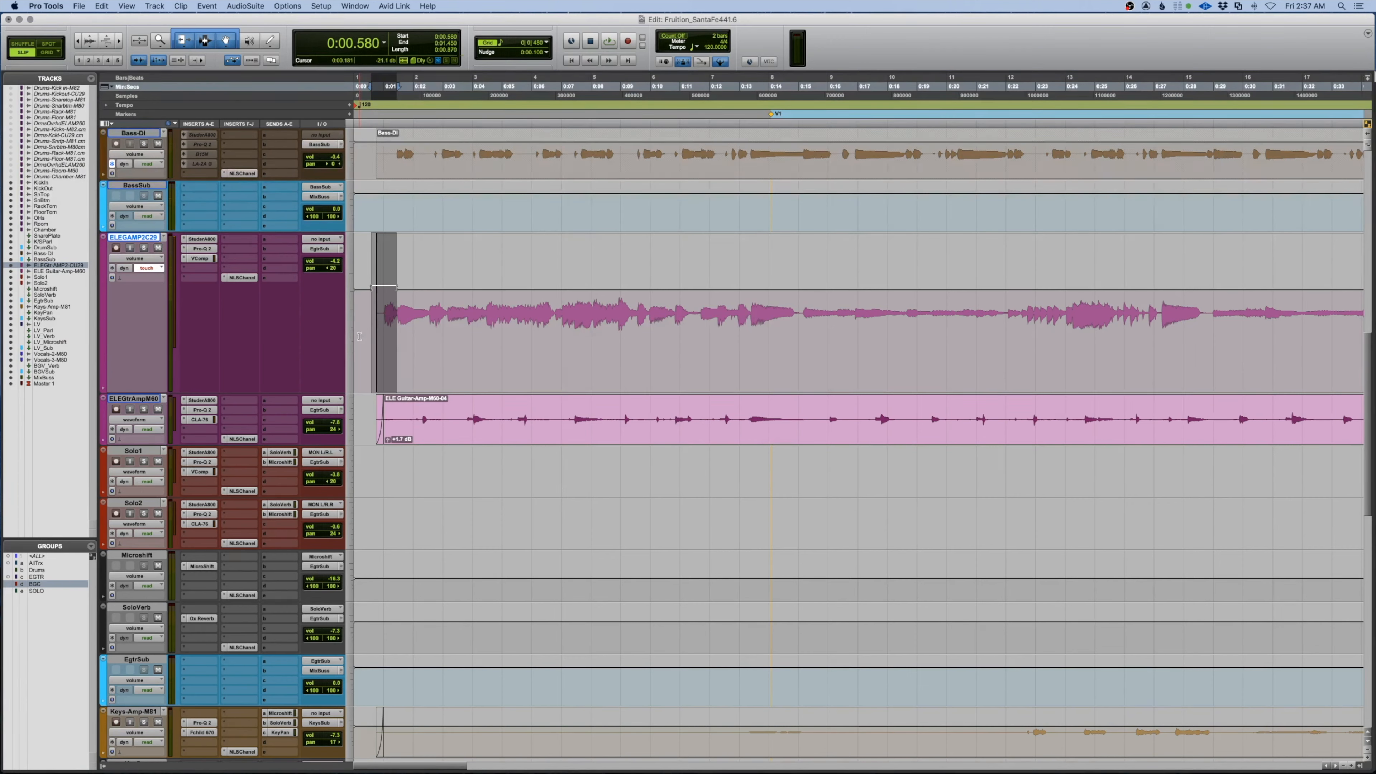
{"action": "left_click", "coordinate": [359, 336]}
{"action": "key", "text": "space"}
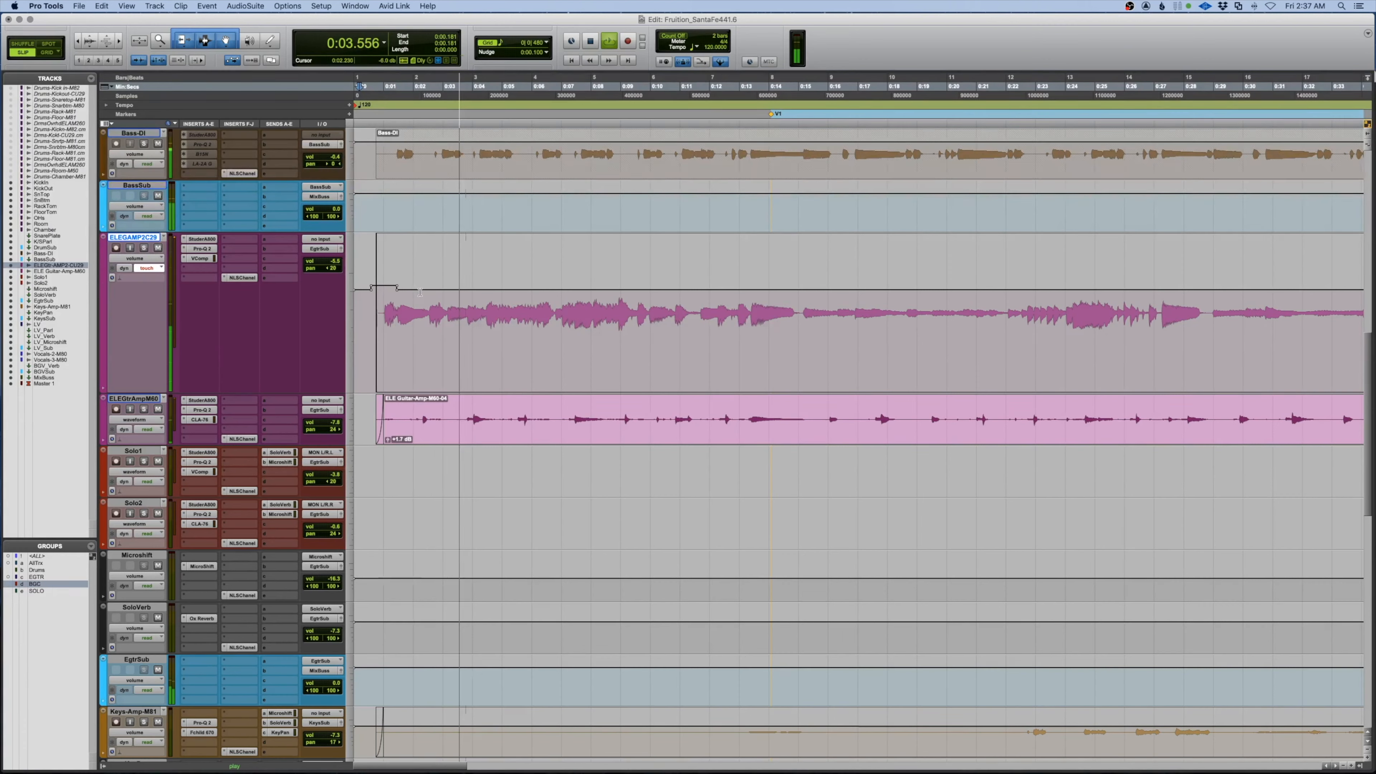
{"action": "key", "text": "space"}
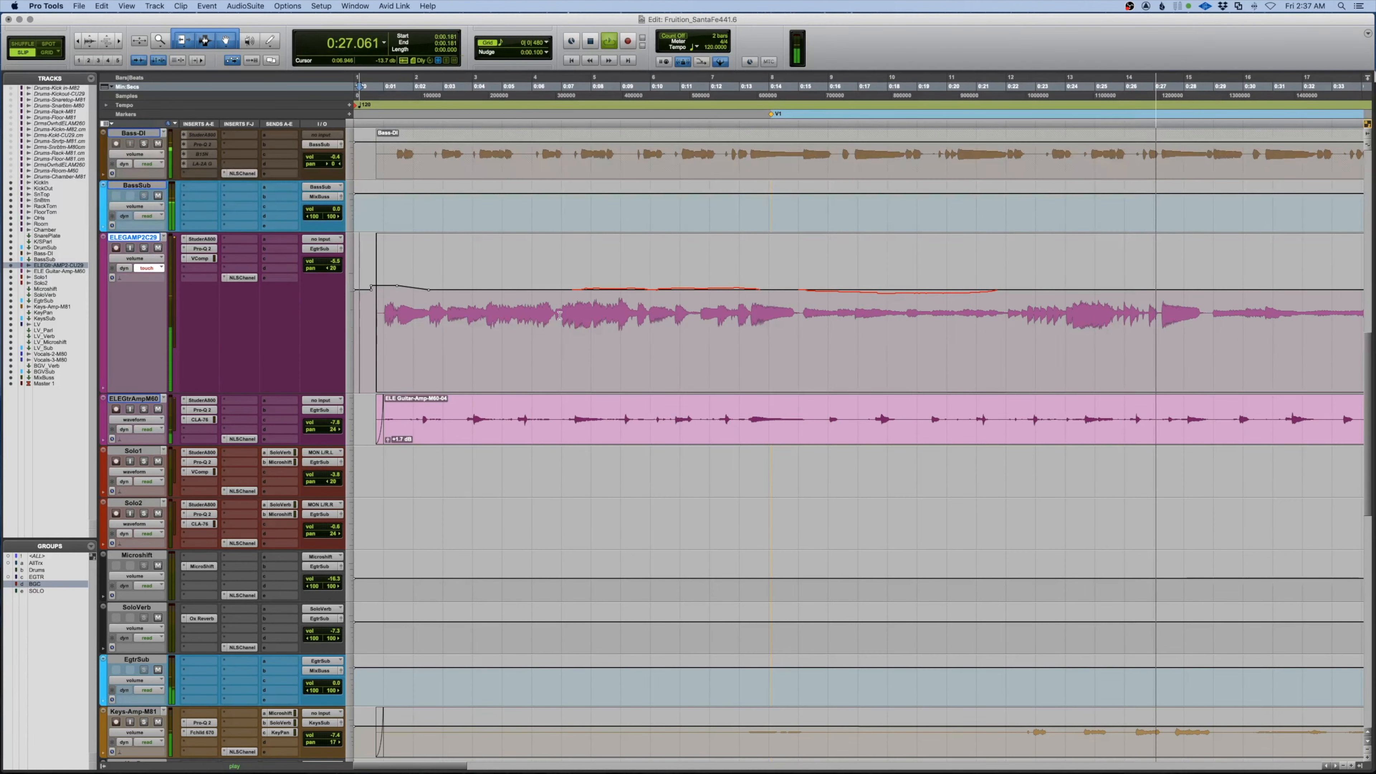
Ride the ELEGAMP2C29 volume from about 0:18.7, stopping and re-spotting playback as needed
{"action": "left_click_drag", "start_coordinate": [558, 316], "coordinate": [1057, 311]}
{"action": "left_click", "coordinate": [909, 304]}
{"action": "scroll", "coordinate": [642, 299], "scroll_direction": "right", "scroll_amount": 8}
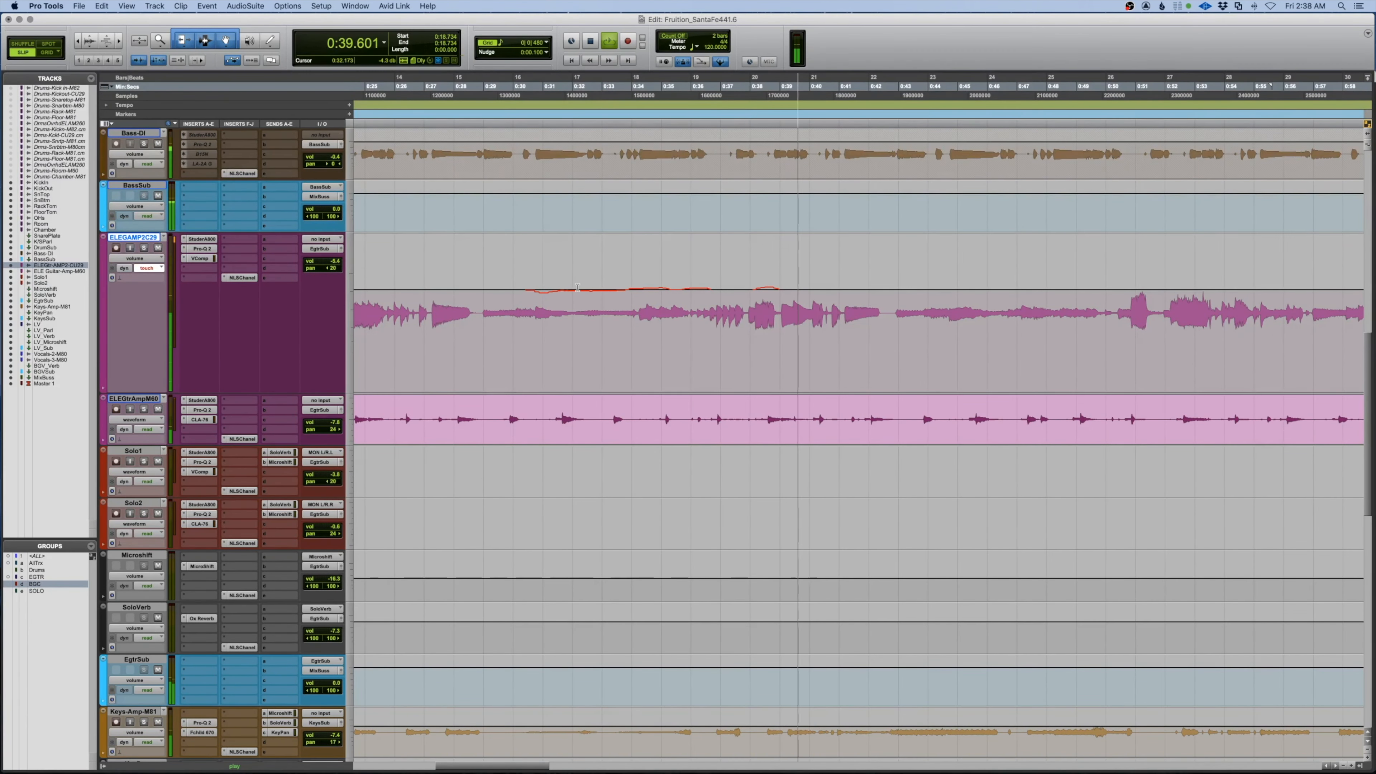
{"action": "key", "text": "space"}
{"action": "left_click_drag", "start_coordinate": [1120, 320], "coordinate": [488, 312]}
{"action": "key", "text": "space"}
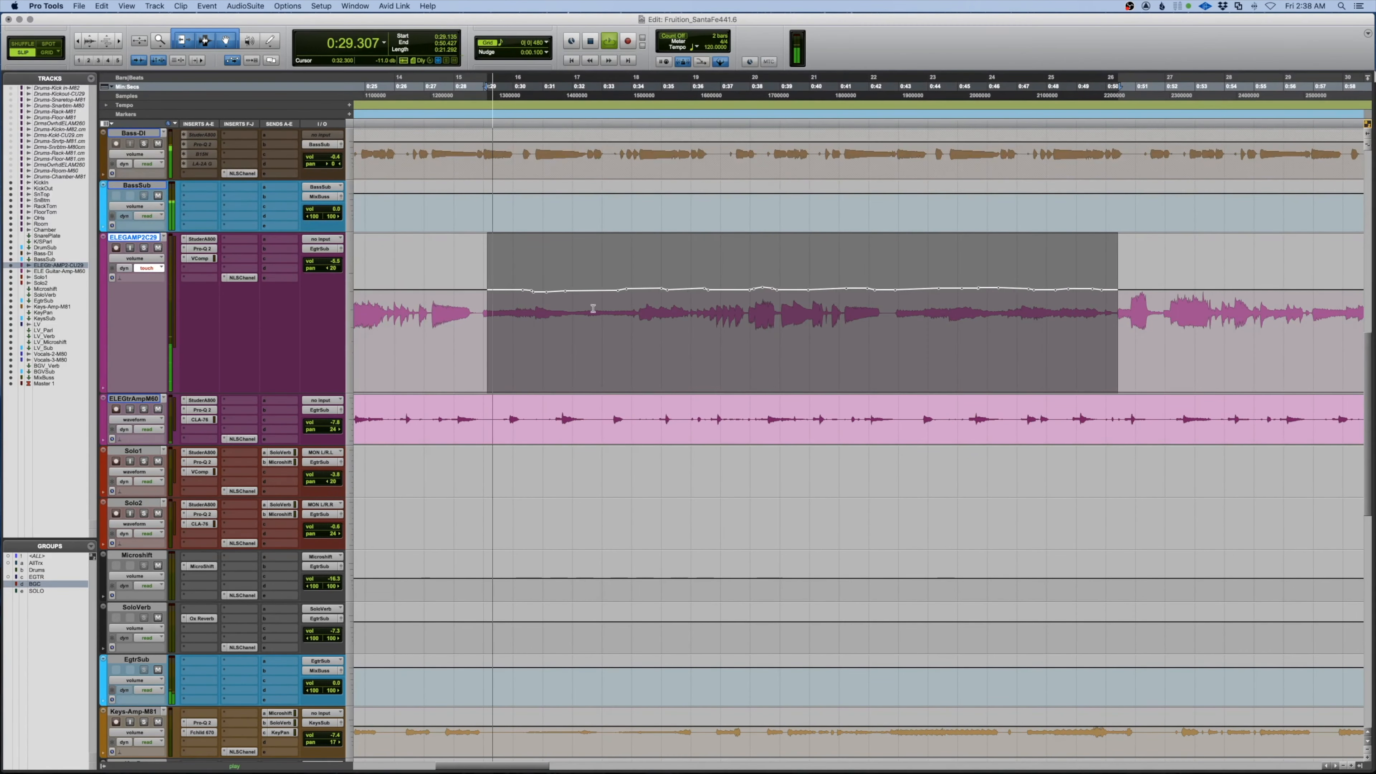
{"action": "scroll", "coordinate": [593, 308], "scroll_direction": "right", "scroll_amount": 10}
{"action": "left_click", "coordinate": [528, 307]}
{"action": "scroll", "coordinate": [528, 307], "scroll_direction": "right", "scroll_amount": 1}
{"action": "key", "text": "space"}
{"action": "key", "text": "space"}
{"action": "key", "text": "space"}
{"action": "key", "text": "space"}
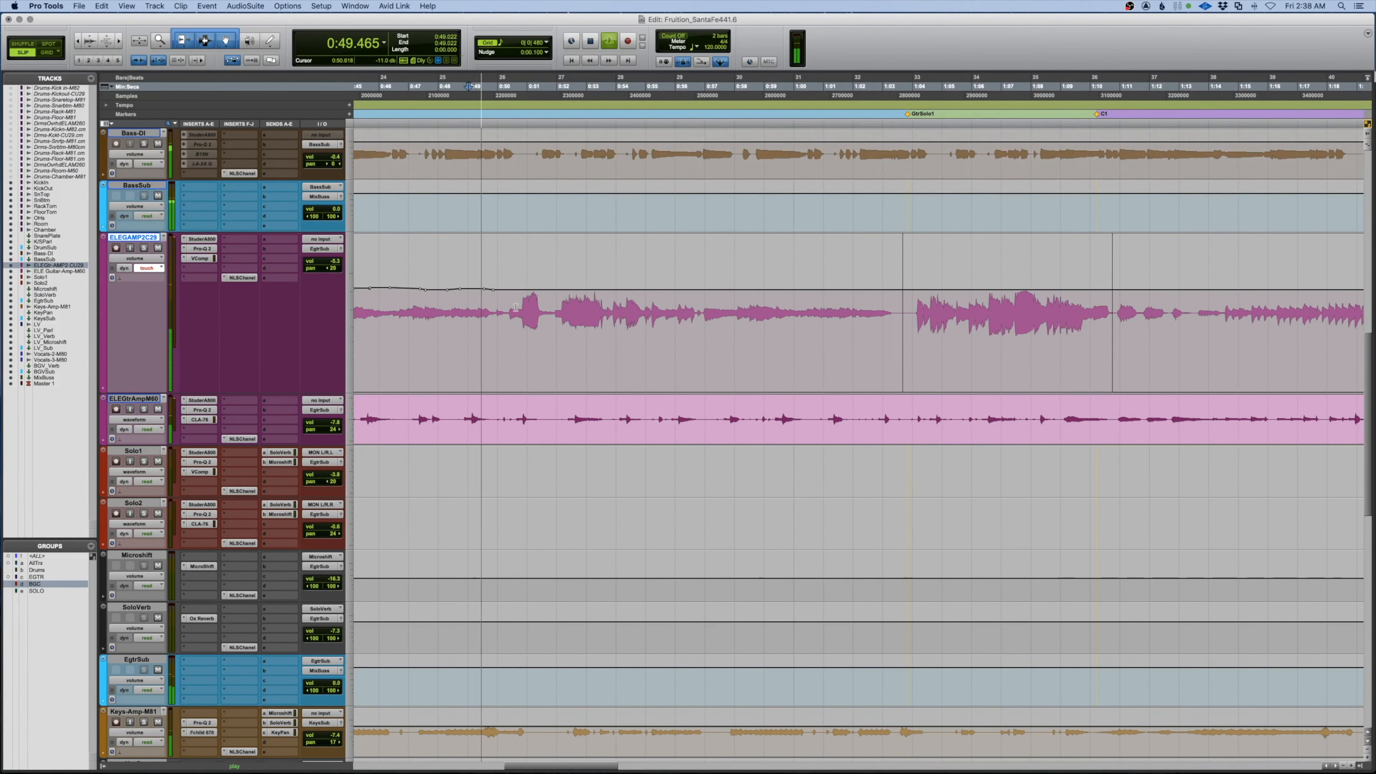
Continue the guitar volume ride from around 0:49
{"action": "key", "text": "space"}
{"action": "left_click_drag", "start_coordinate": [473, 319], "coordinate": [928, 328]}
{"action": "left_click", "coordinate": [487, 328]}
{"action": "key", "text": "space"}
{"action": "scroll", "coordinate": [546, 335], "scroll_direction": "right", "scroll_amount": 10}
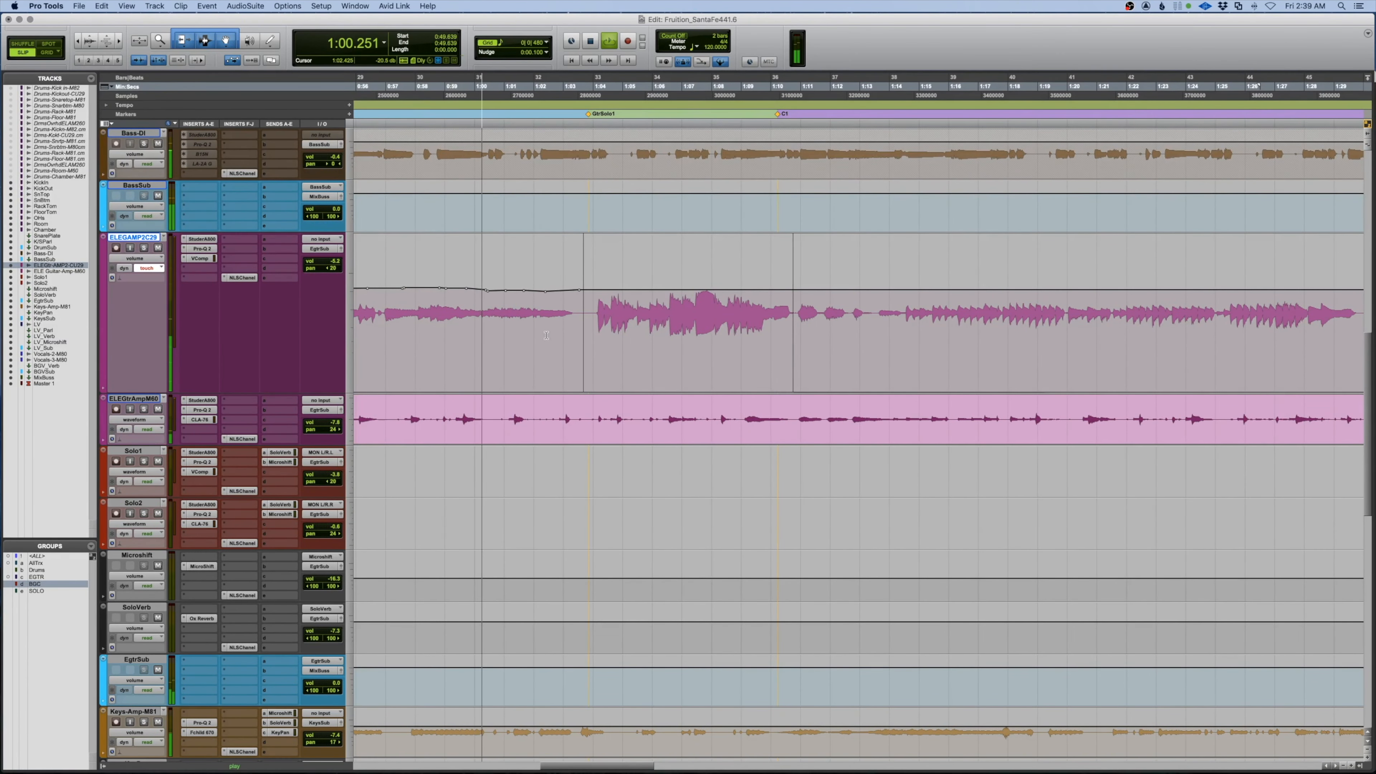
{"action": "scroll", "coordinate": [546, 335], "scroll_direction": "right", "scroll_amount": 5}
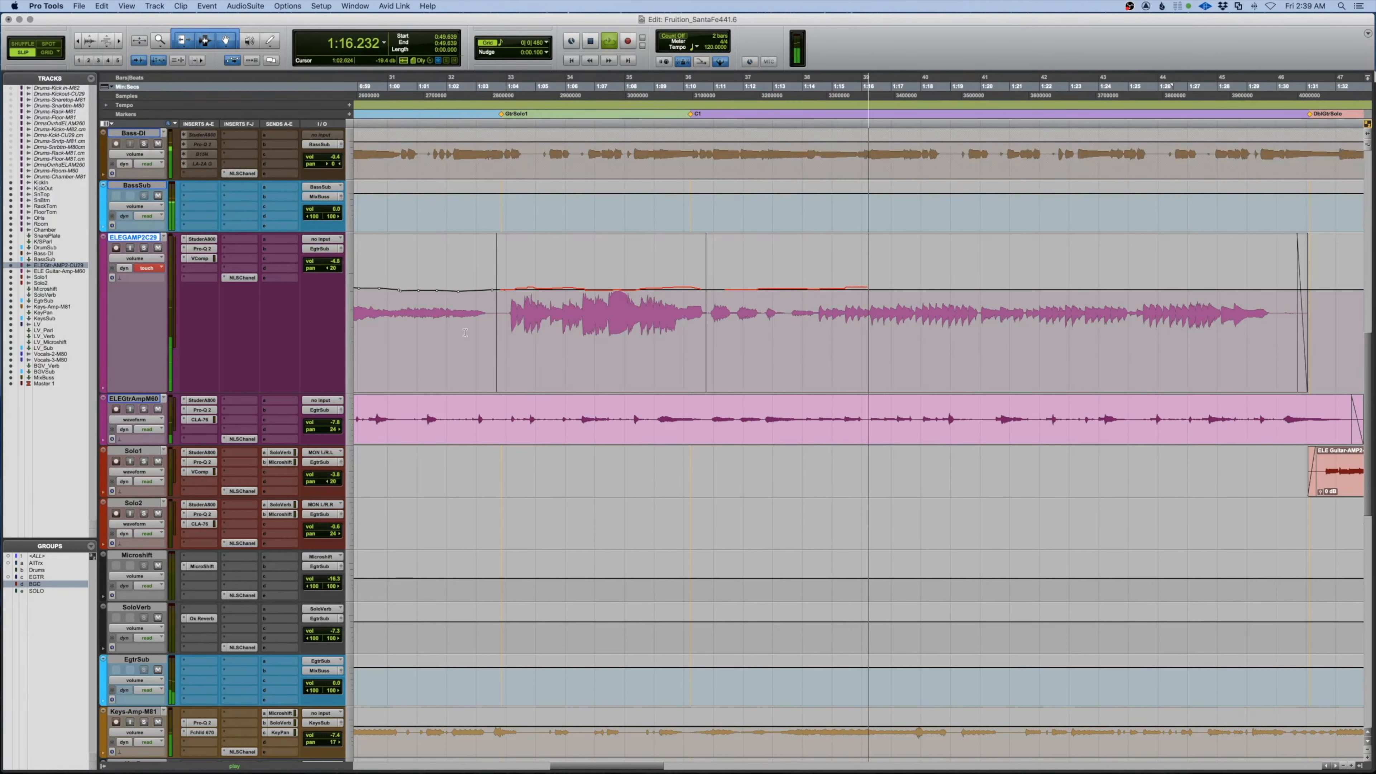
{"action": "key", "text": "space"}
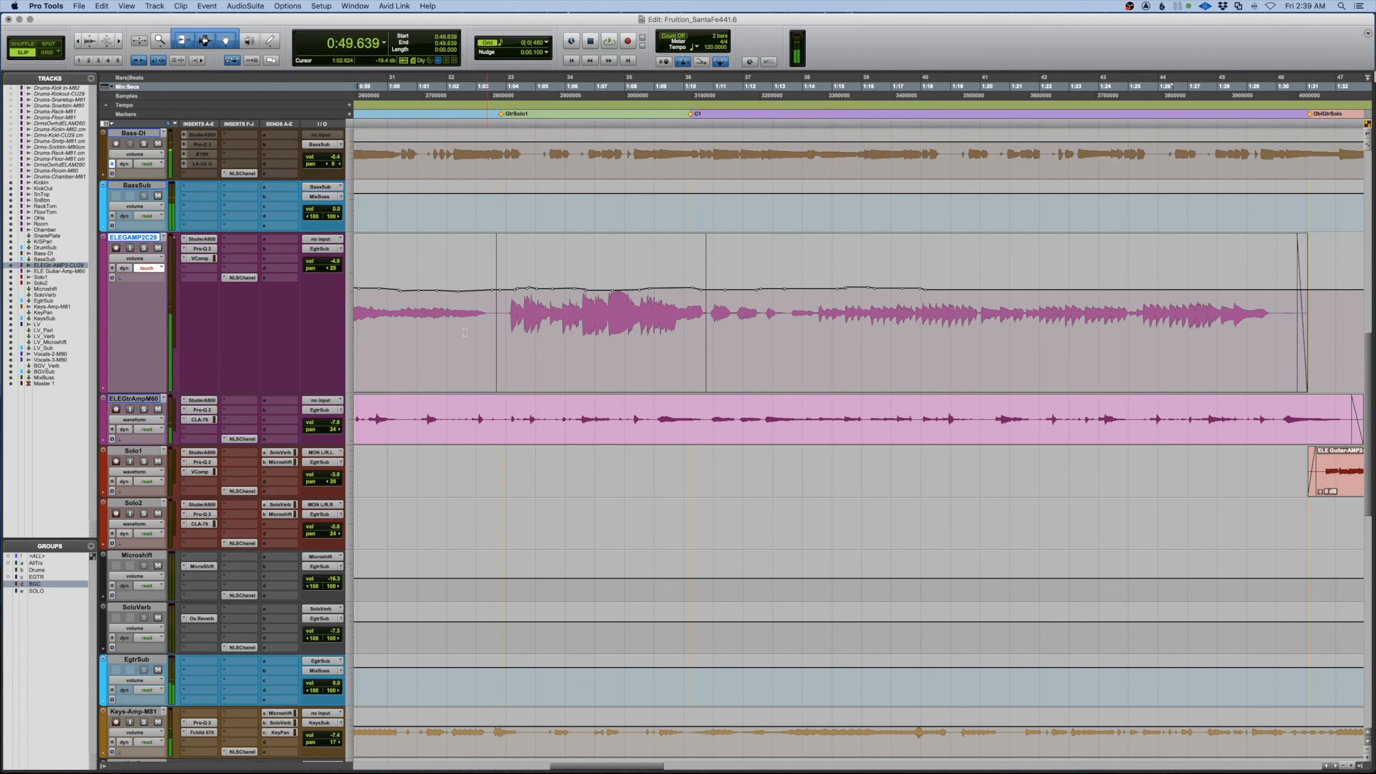
Ride the guitar volume from 1:10.895 and 1:16.517, then re-spot at 2:05.503
{"action": "left_click_drag", "start_coordinate": [809, 337], "coordinate": [478, 339]}
{"action": "left_click", "coordinate": [711, 357]}
{"action": "key", "text": "space"}
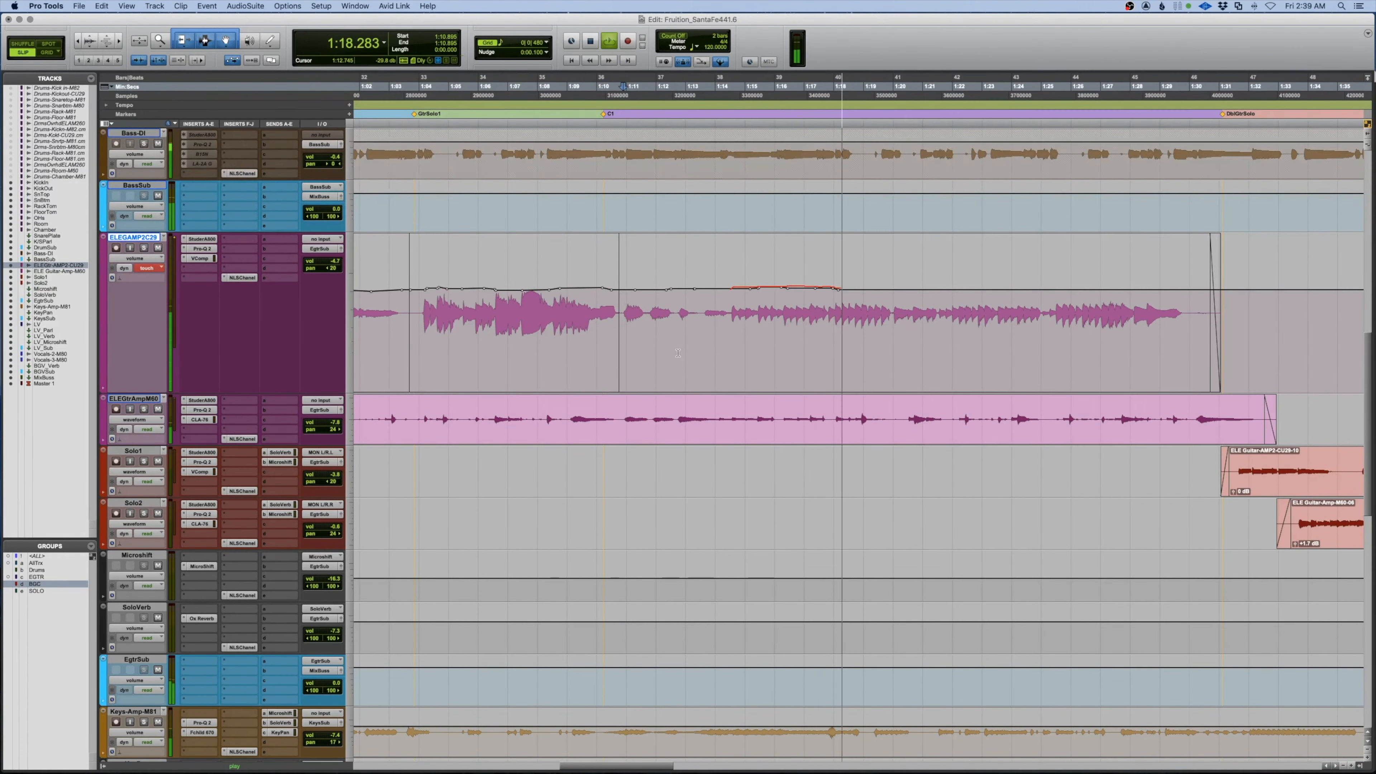
{"action": "key", "text": "space"}
{"action": "left_click_drag", "start_coordinate": [685, 353], "coordinate": [1240, 350]}
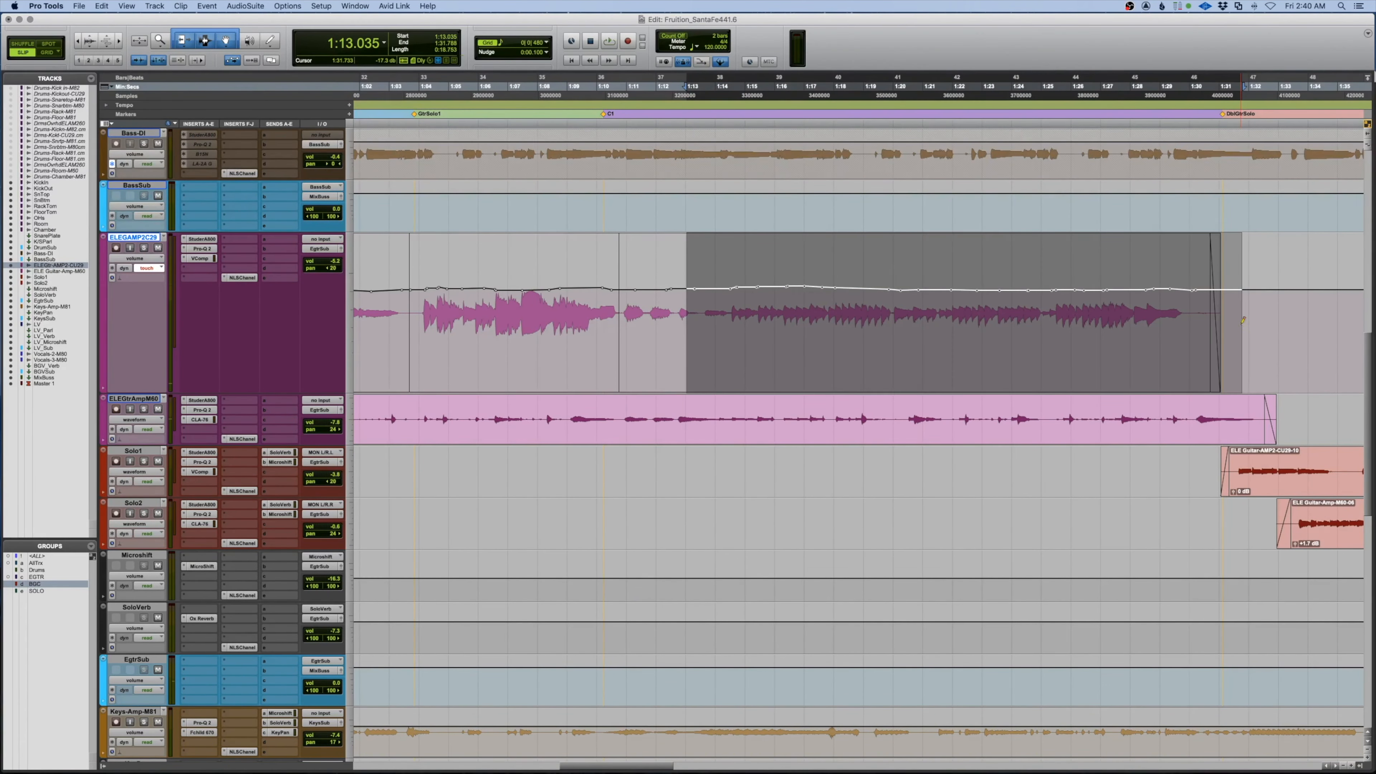
{"action": "key", "text": "space"}
{"action": "scroll", "coordinate": [838, 344], "scroll_direction": "up", "scroll_amount": 2}
{"action": "left_click", "coordinate": [838, 342]}
{"action": "left_click", "coordinate": [789, 345]}
{"action": "scroll", "coordinate": [854, 349], "scroll_direction": "right", "scroll_amount": 10}
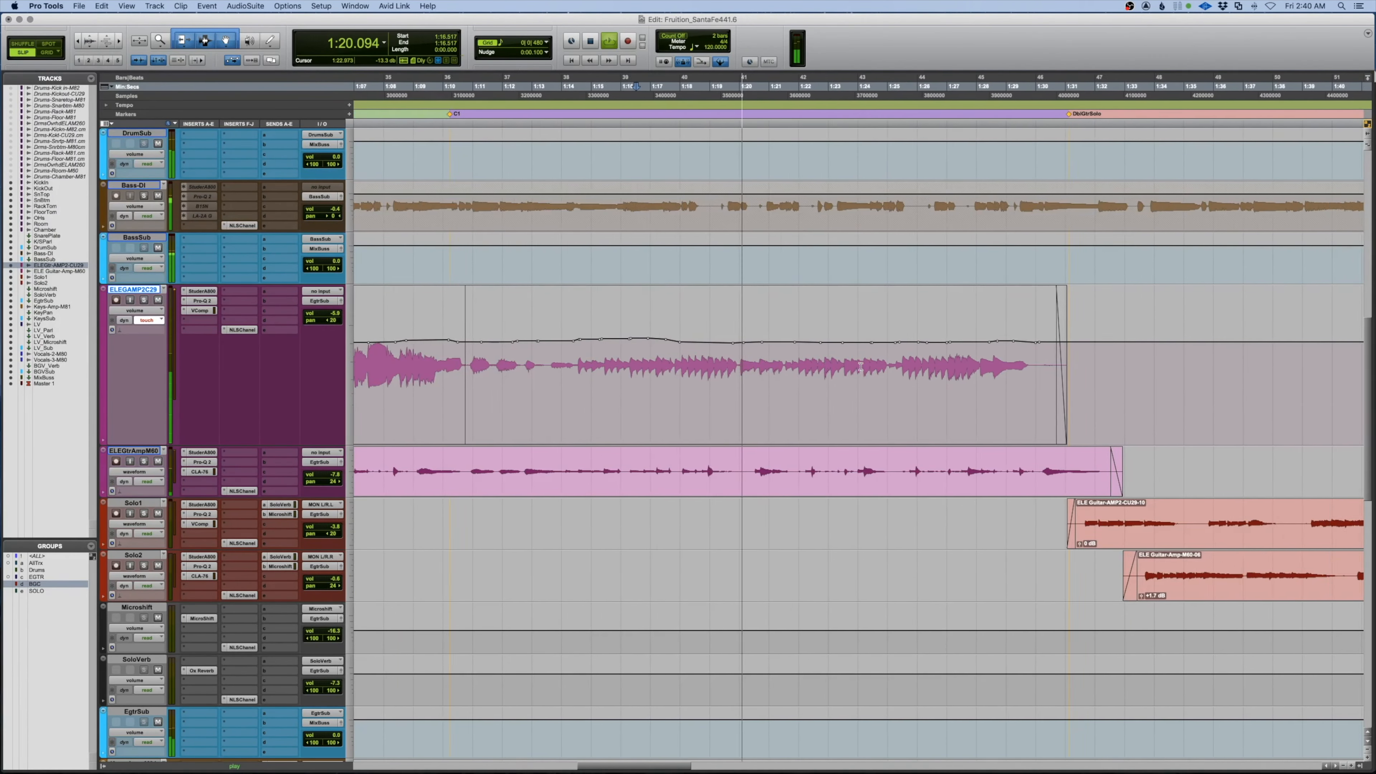
{"action": "scroll", "coordinate": [854, 348], "scroll_direction": "right", "scroll_amount": 15}
{"action": "left_click", "coordinate": [858, 349]}
{"action": "scroll", "coordinate": [858, 349], "scroll_direction": "down", "scroll_amount": 2}
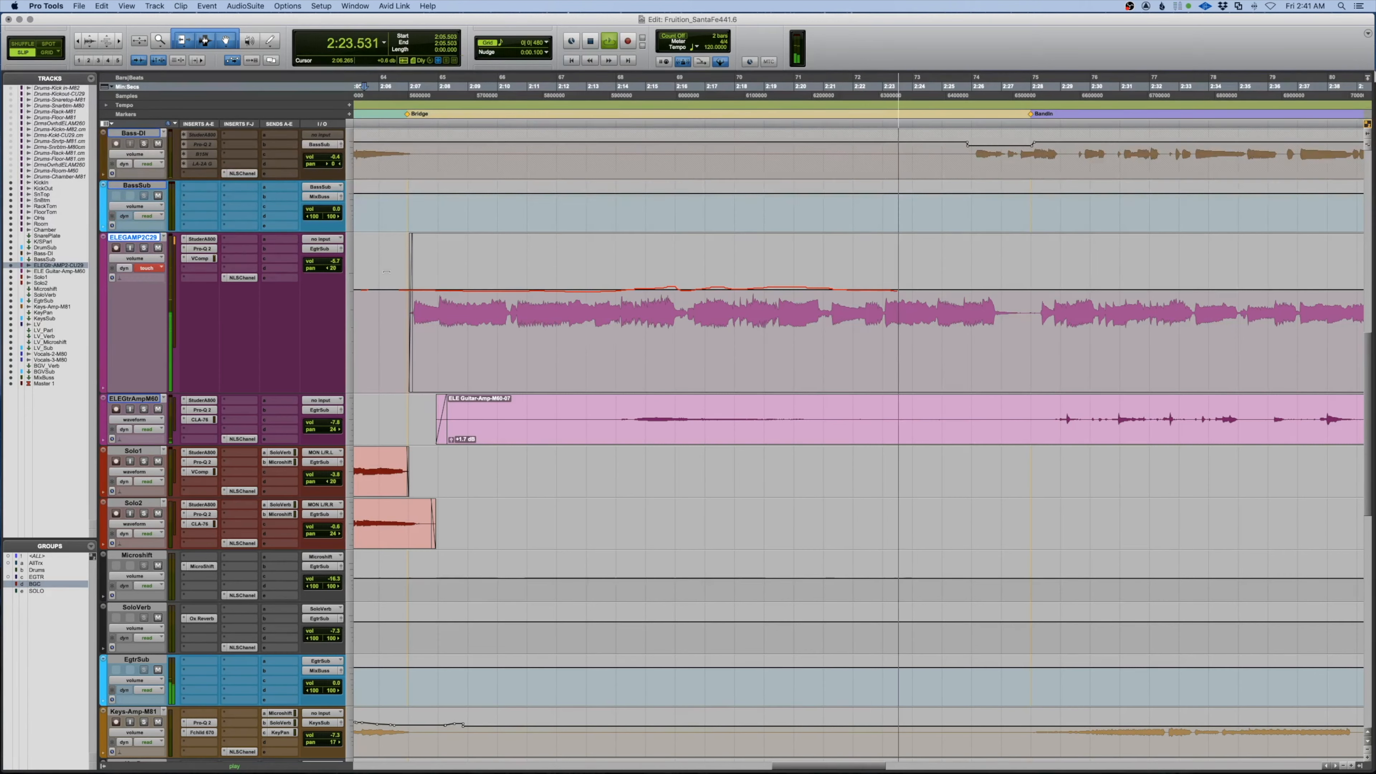
Keep riding the guitar volume from 2:05, re-spotting at 2:21 and 2:30, stopping at 2:42
{"action": "key", "text": "space"}
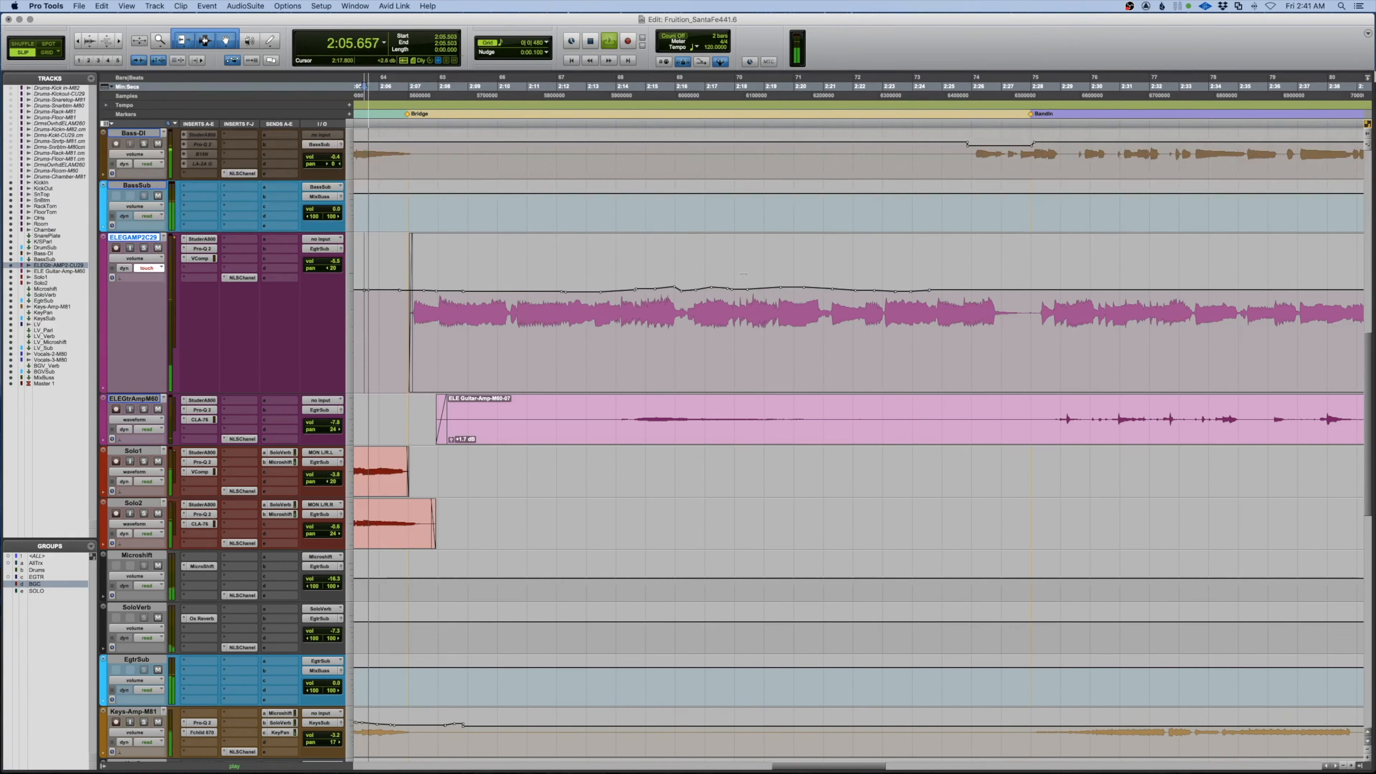
{"action": "key", "text": "space"}
{"action": "left_click", "coordinate": [836, 320]}
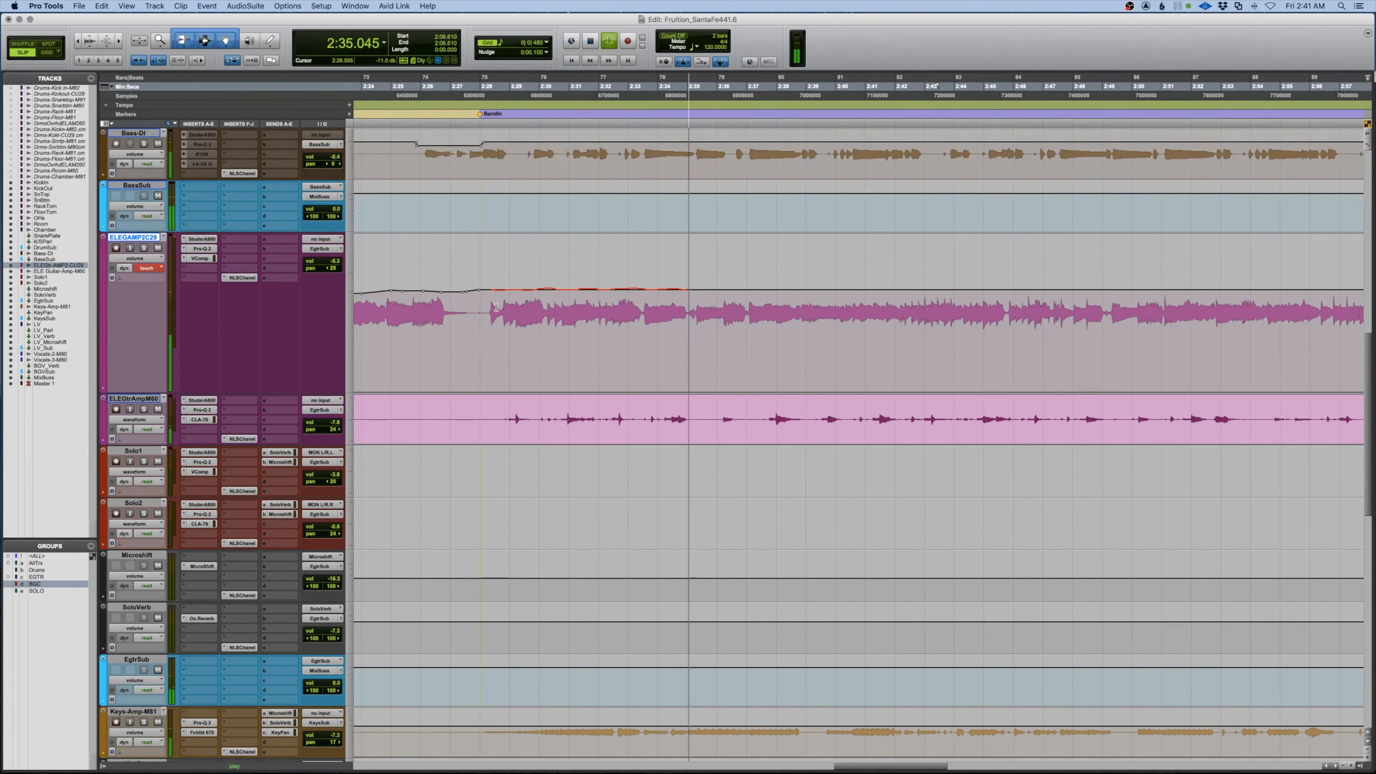
{"action": "key", "text": "space"}
{"action": "left_click", "coordinate": [542, 294]}
{"action": "key", "text": "space"}
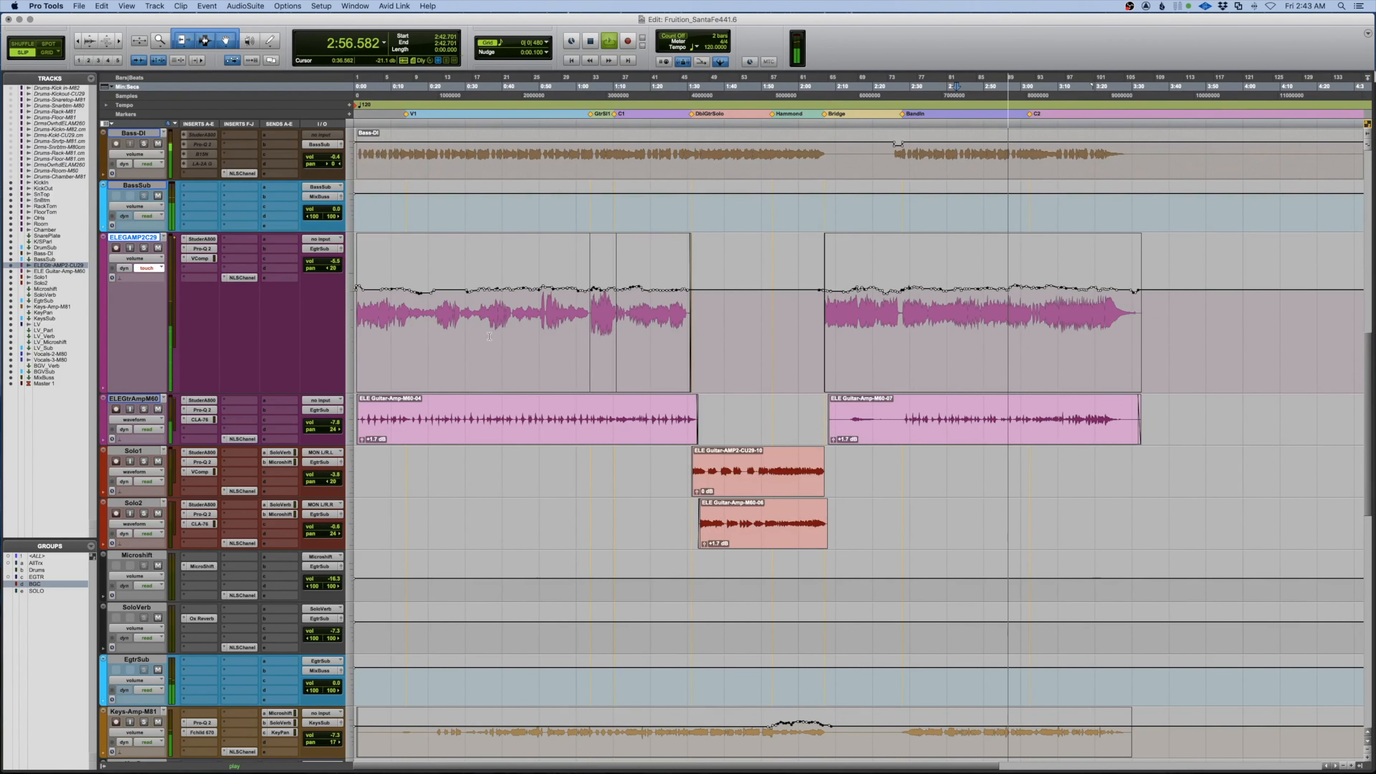
{"action": "key", "text": "space"}
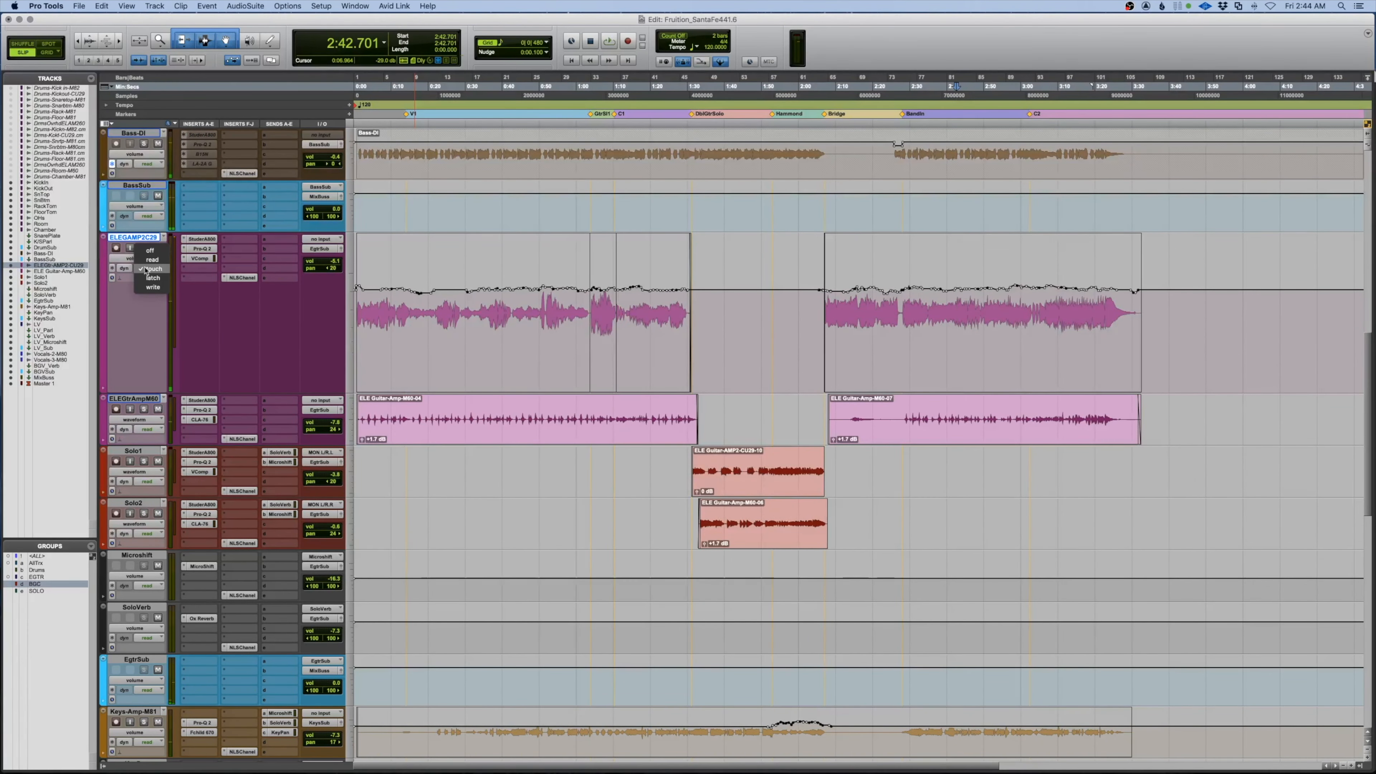
Set the ELEGAMP2C29 track to Large height and play the guitars
{"action": "left_click", "coordinate": [103, 239]}
{"action": "left_click", "coordinate": [108, 229]}
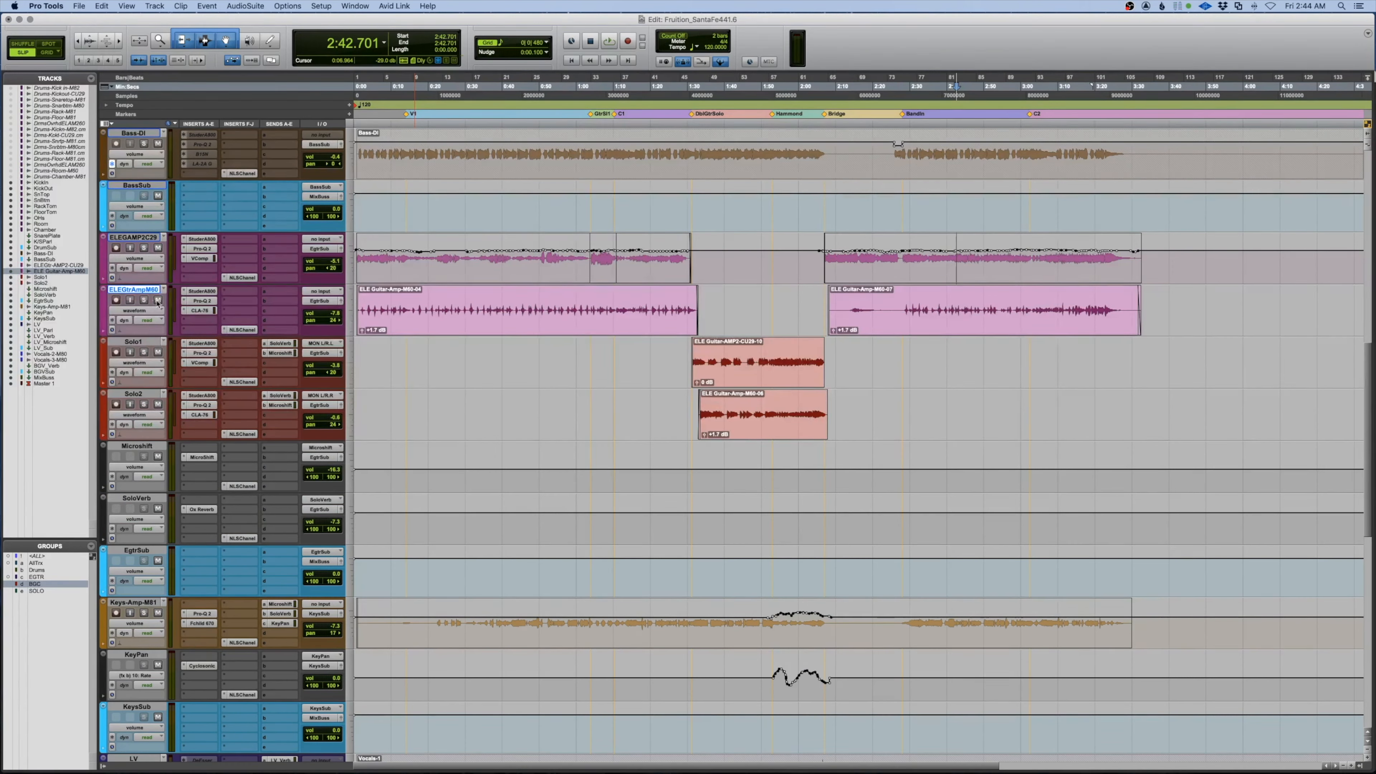
{"action": "key", "text": "space"}
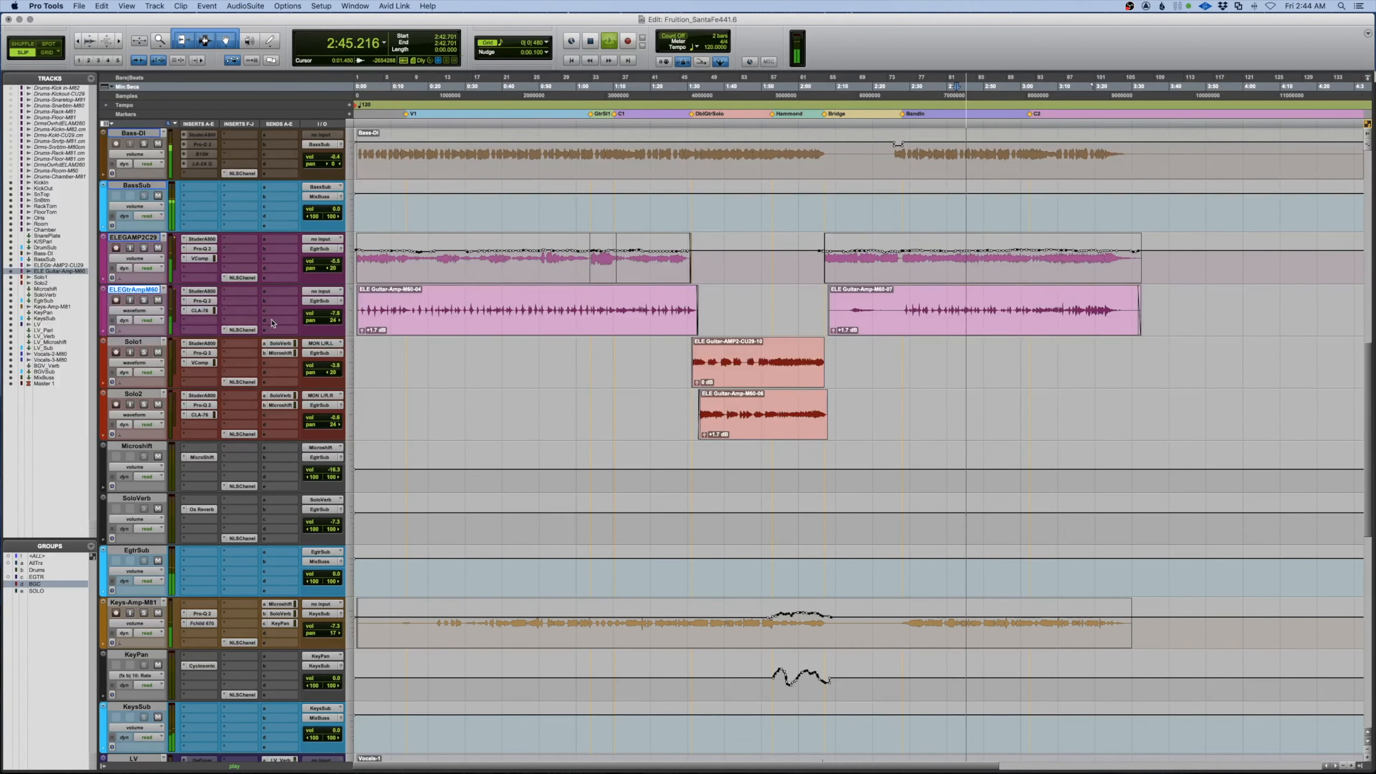
Solo and unsolo ELEGtrAmpM60, then show the Mix window with all channel strips
{"action": "left_click", "coordinate": [144, 299]}
{"action": "left_click", "coordinate": [145, 300]}
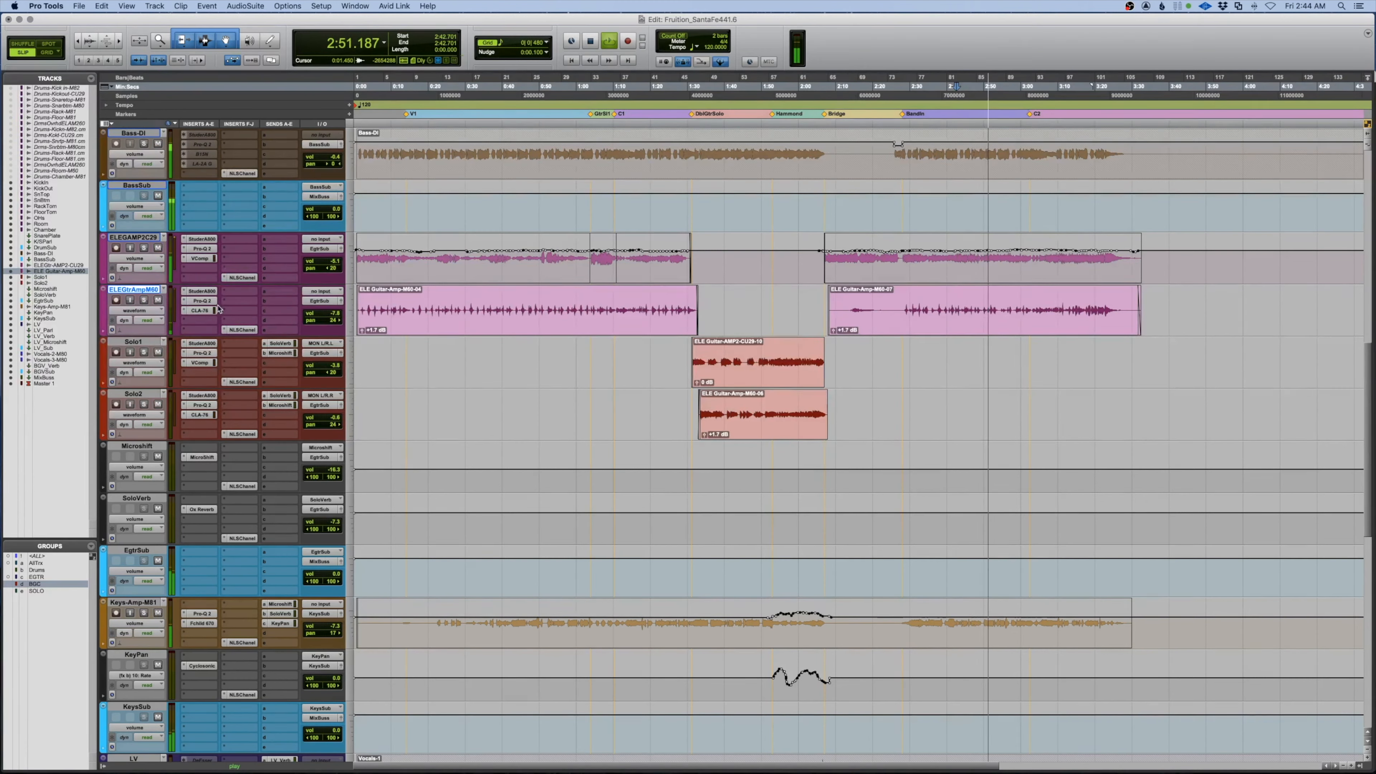
{"action": "key", "text": "super+equal"}
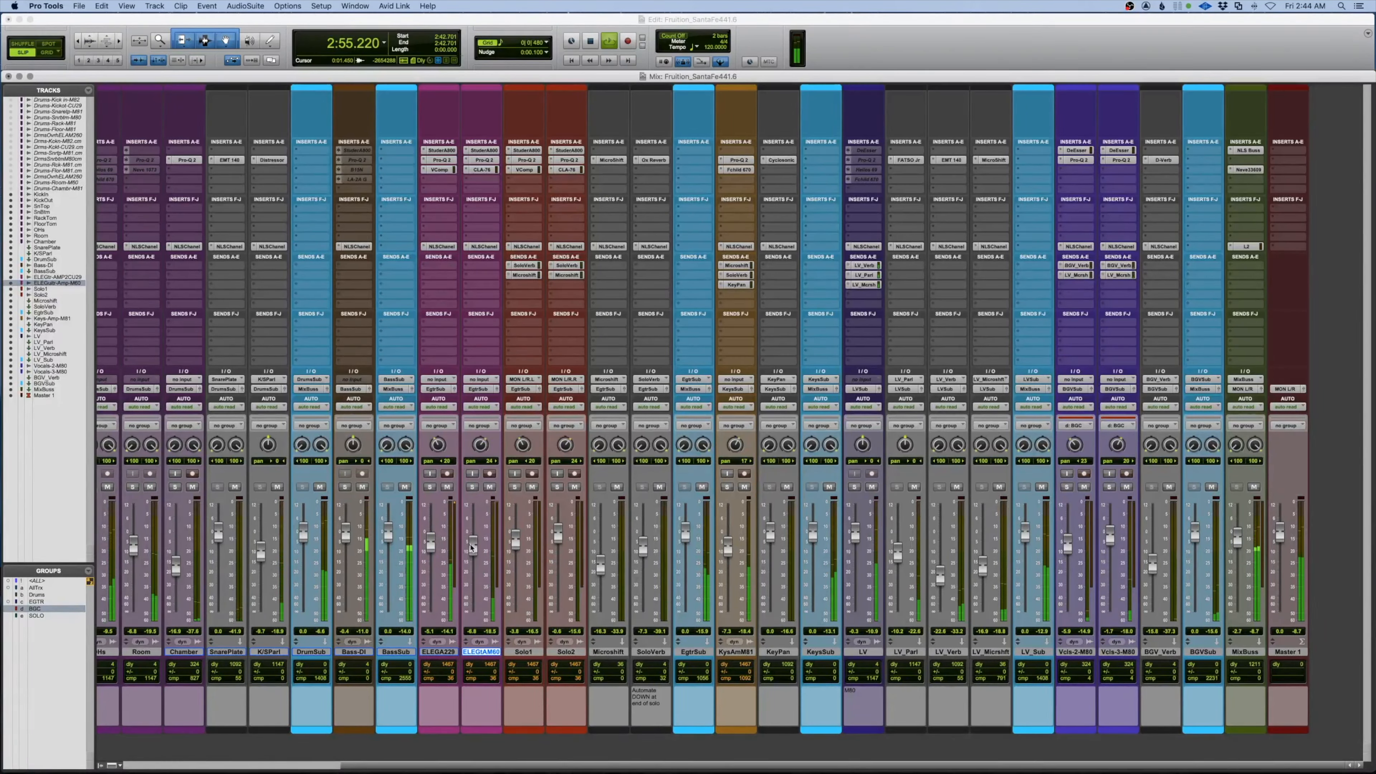
Return to the Edit window and play the song from the top, briefly checking the mixer
{"action": "key", "text": "super+equal"}
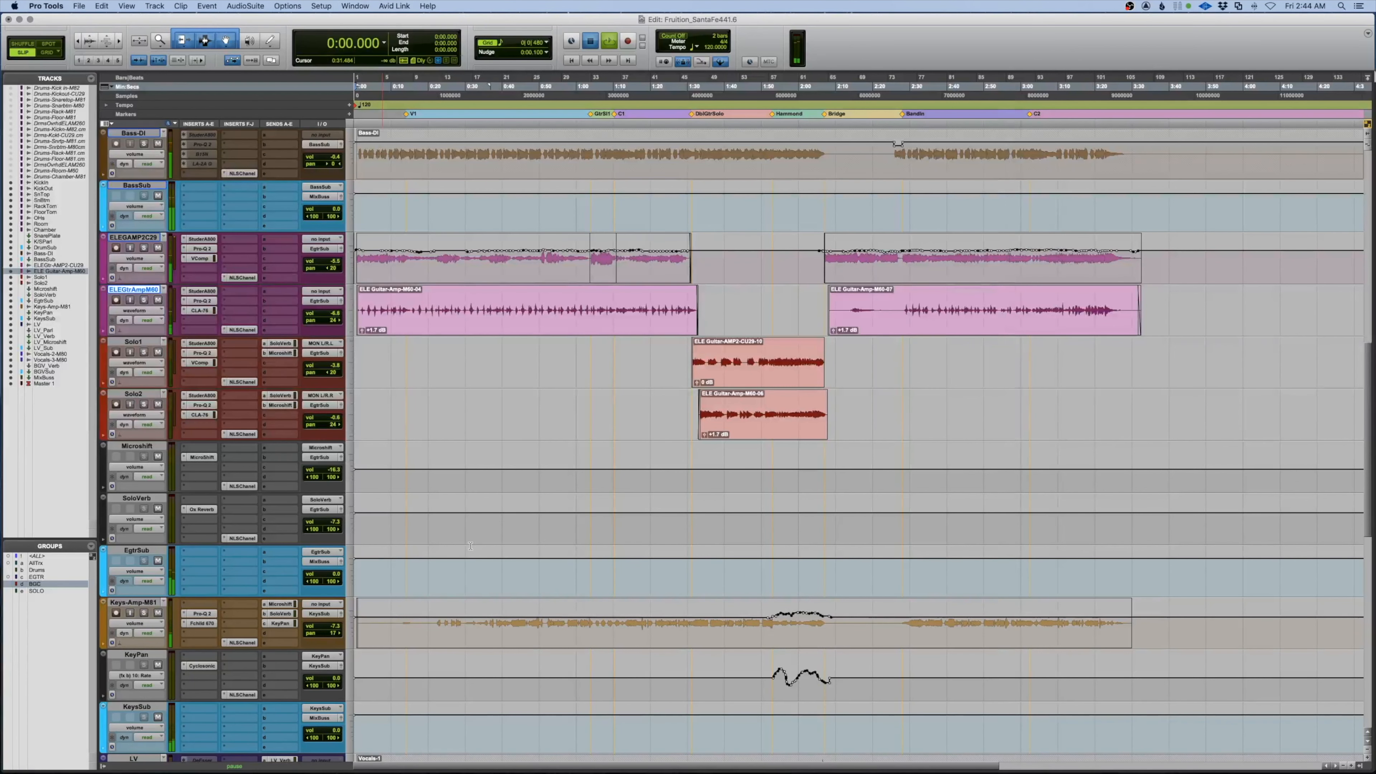
{"action": "key", "text": "space"}
{"action": "key", "text": "super+equal"}
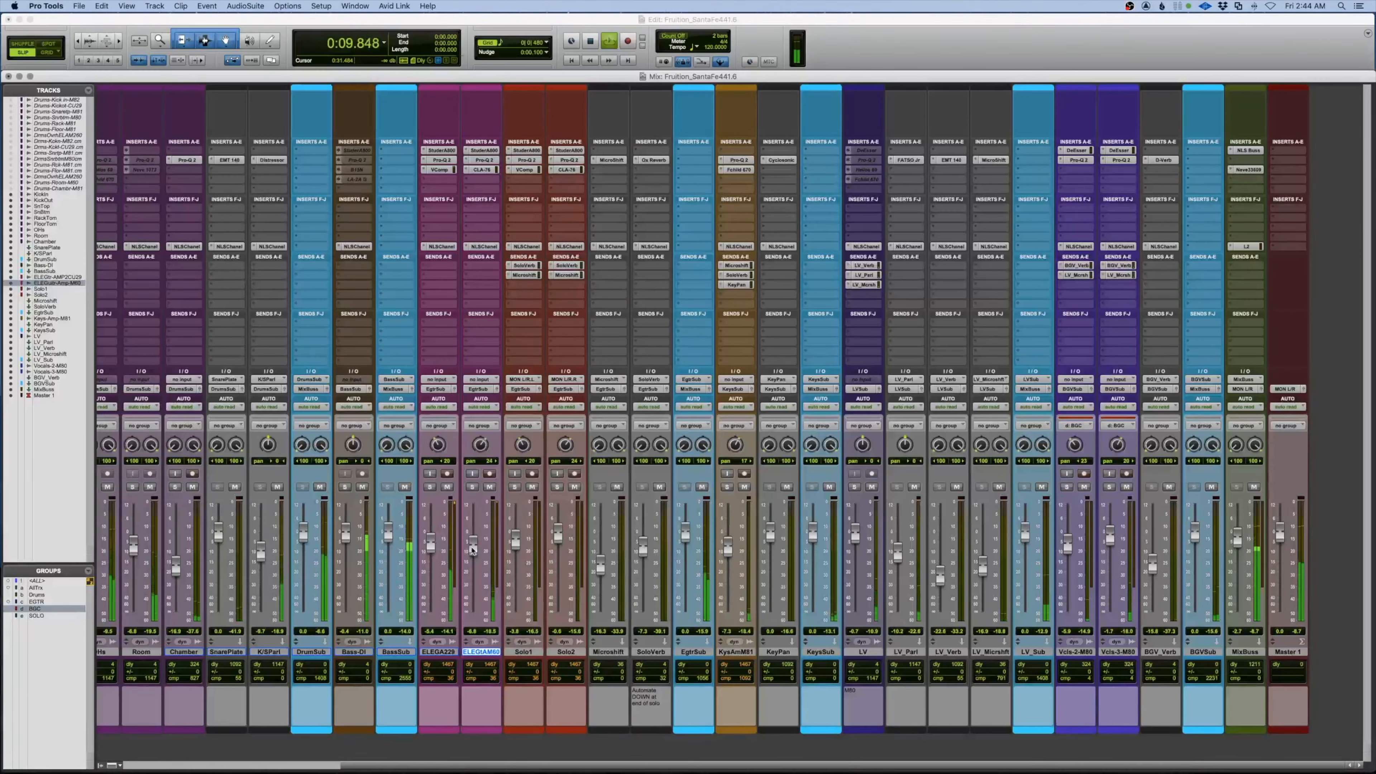
{"action": "key", "text": "super+equal"}
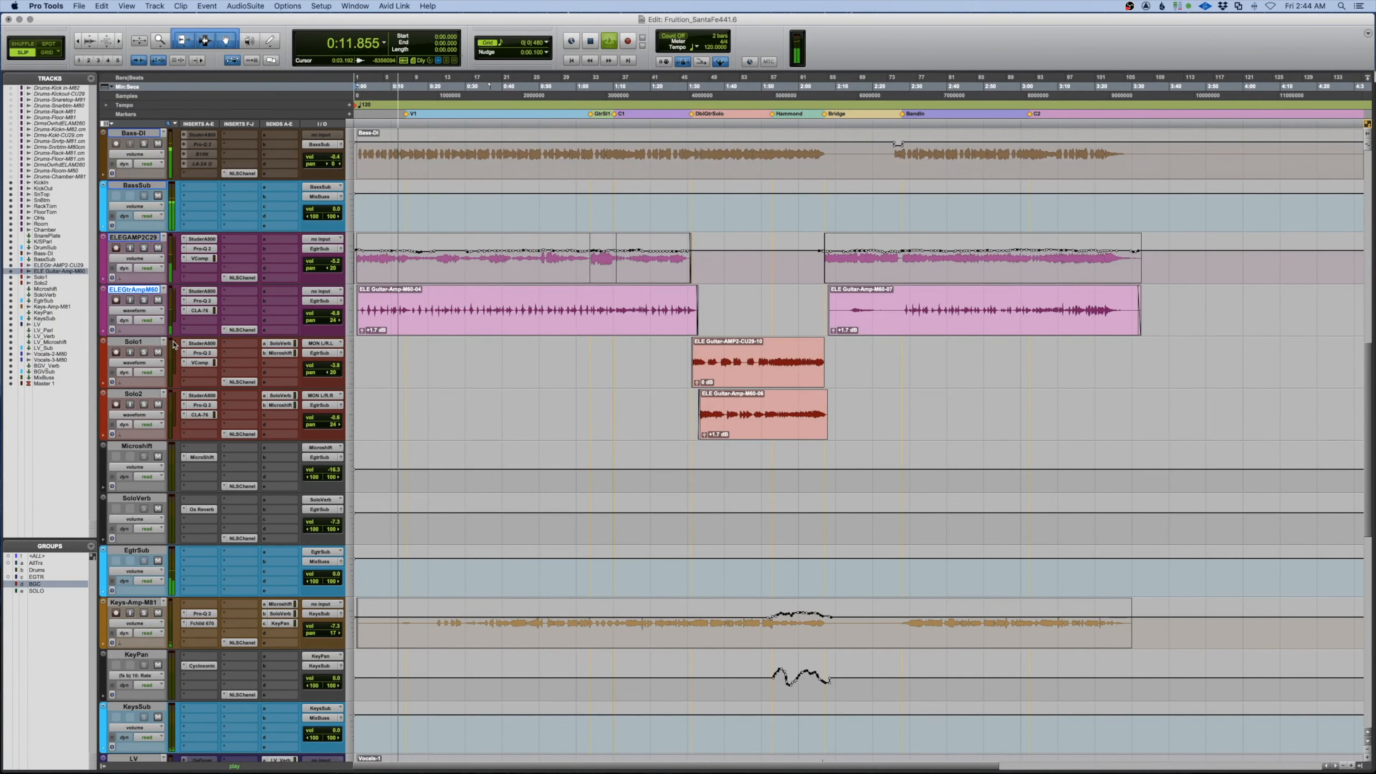
Stop playback after about 20 seconds of review and return the counter to 0:00.000
{"action": "scroll", "coordinate": [140, 342], "scroll_direction": "up", "scroll_amount": 12}
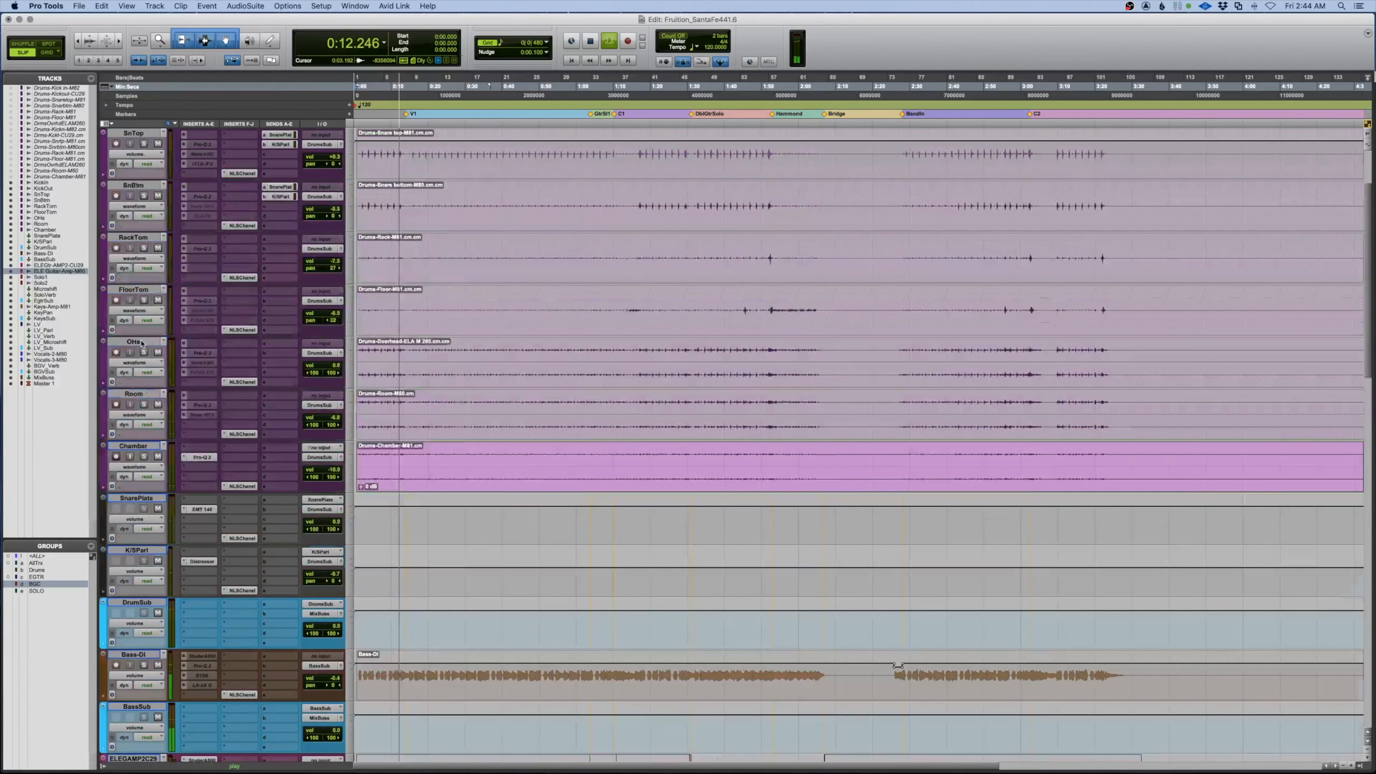
{"action": "scroll", "coordinate": [897, 457], "scroll_direction": "down", "scroll_amount": 6}
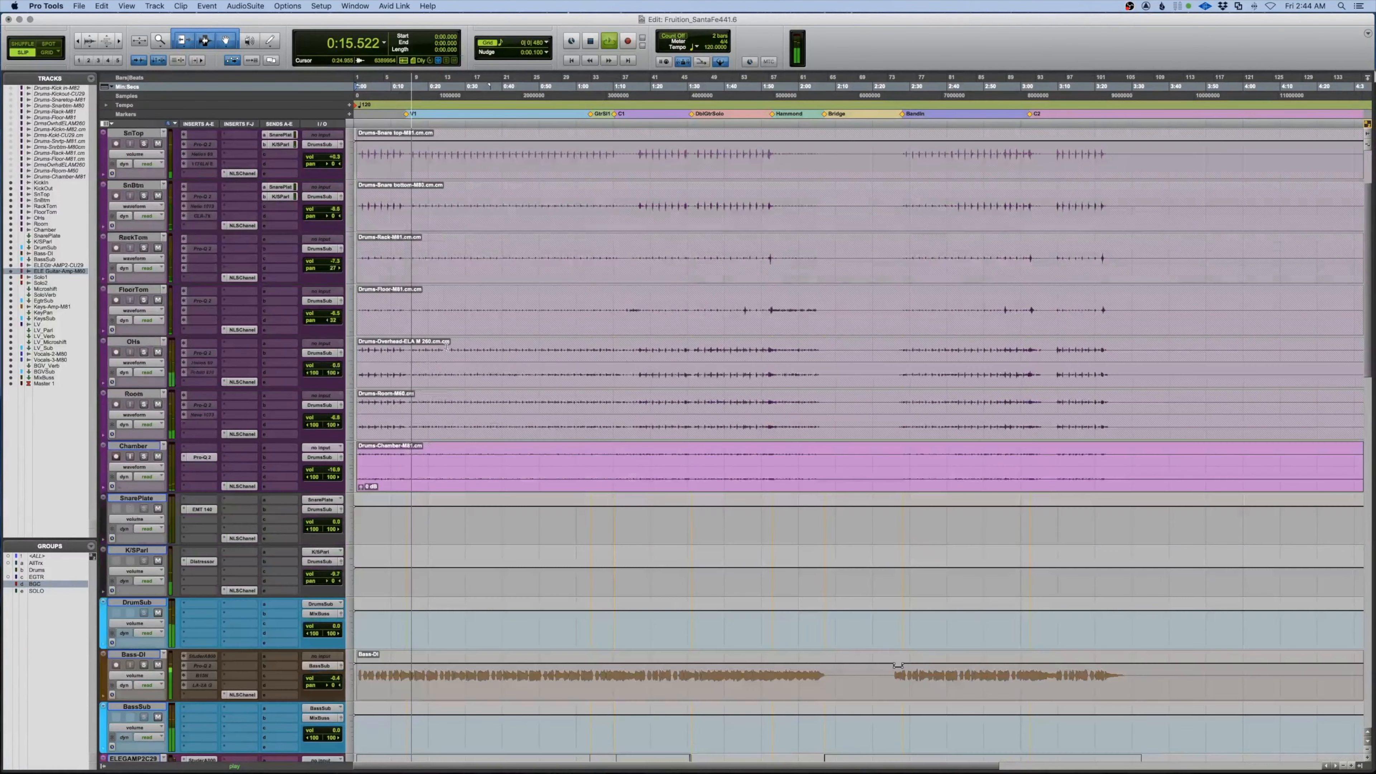
{"action": "scroll", "coordinate": [460, 401], "scroll_direction": "down", "scroll_amount": 2}
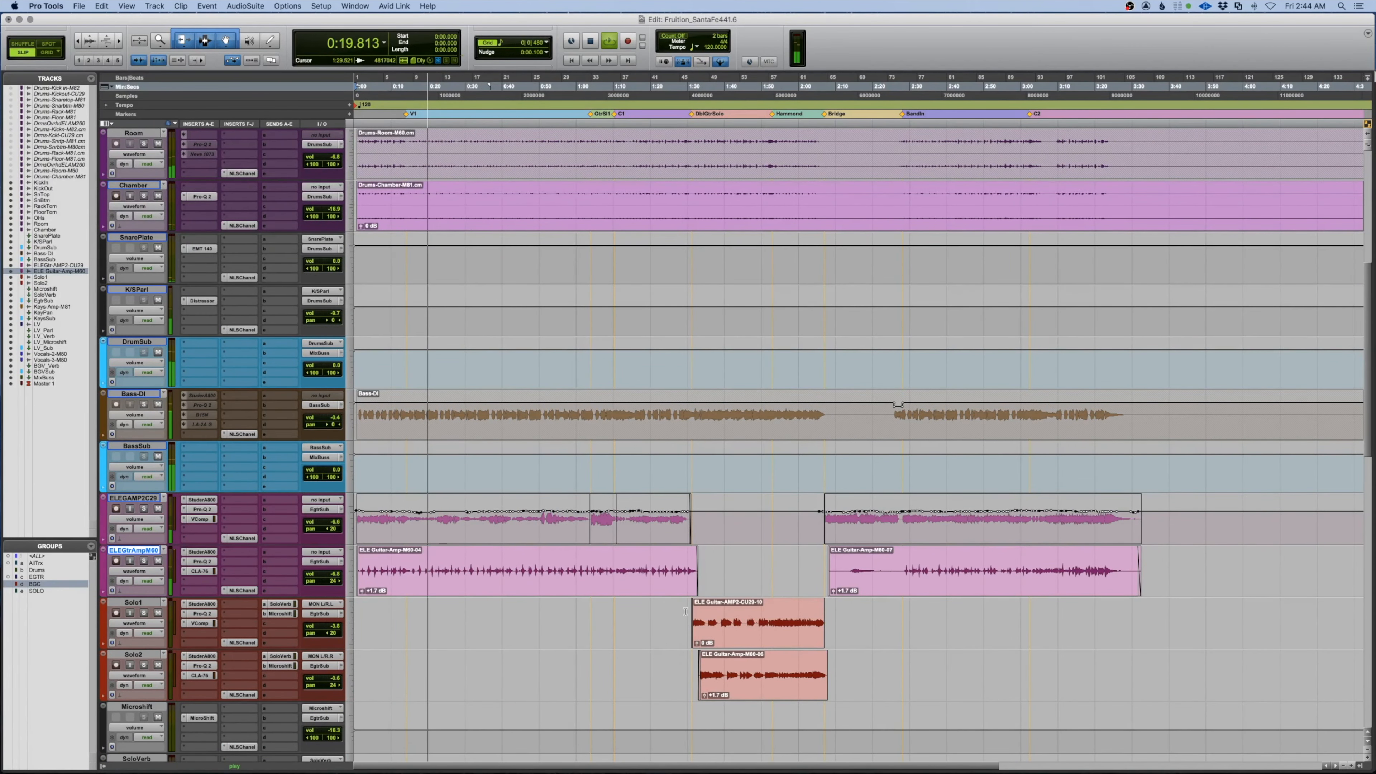
{"action": "key", "text": "space"}
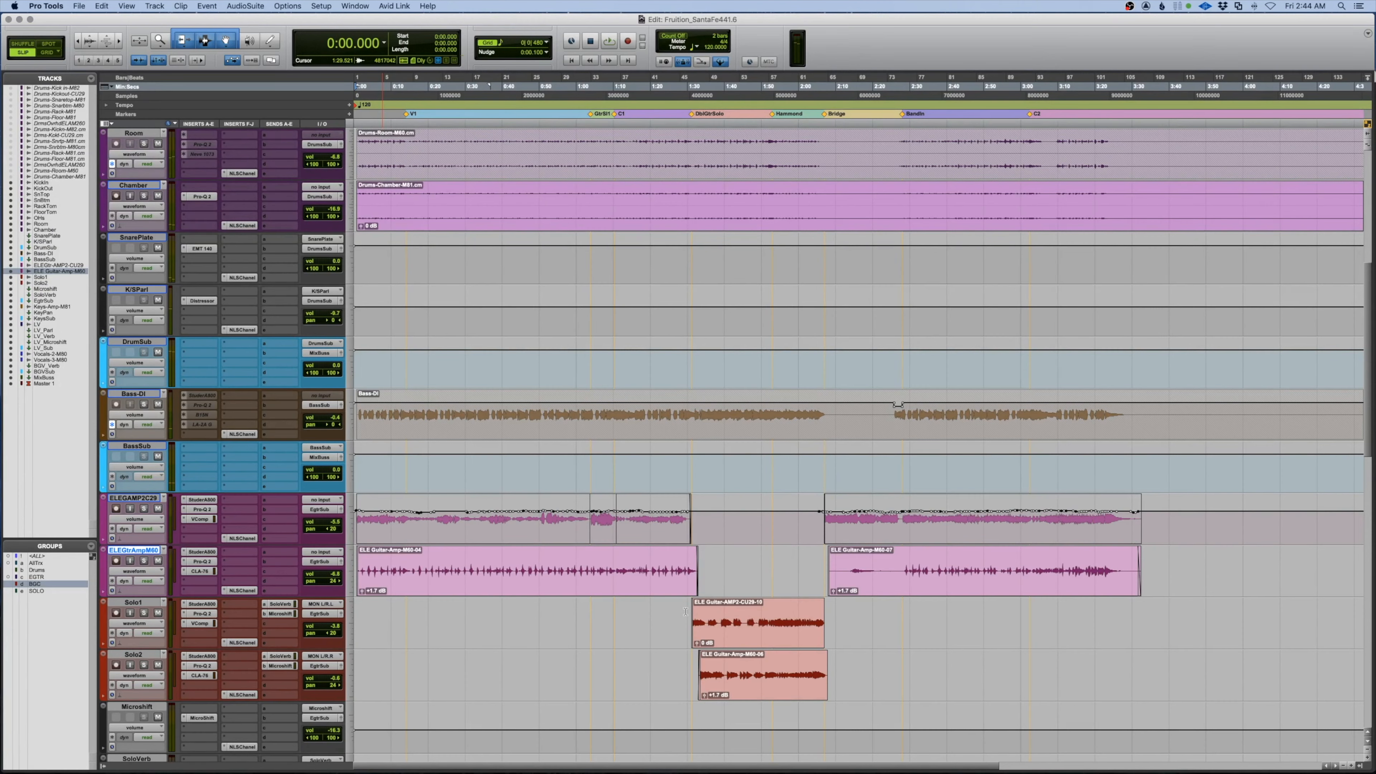
{"action": "scroll", "coordinate": [553, 469], "scroll_direction": "up", "scroll_amount": 3}
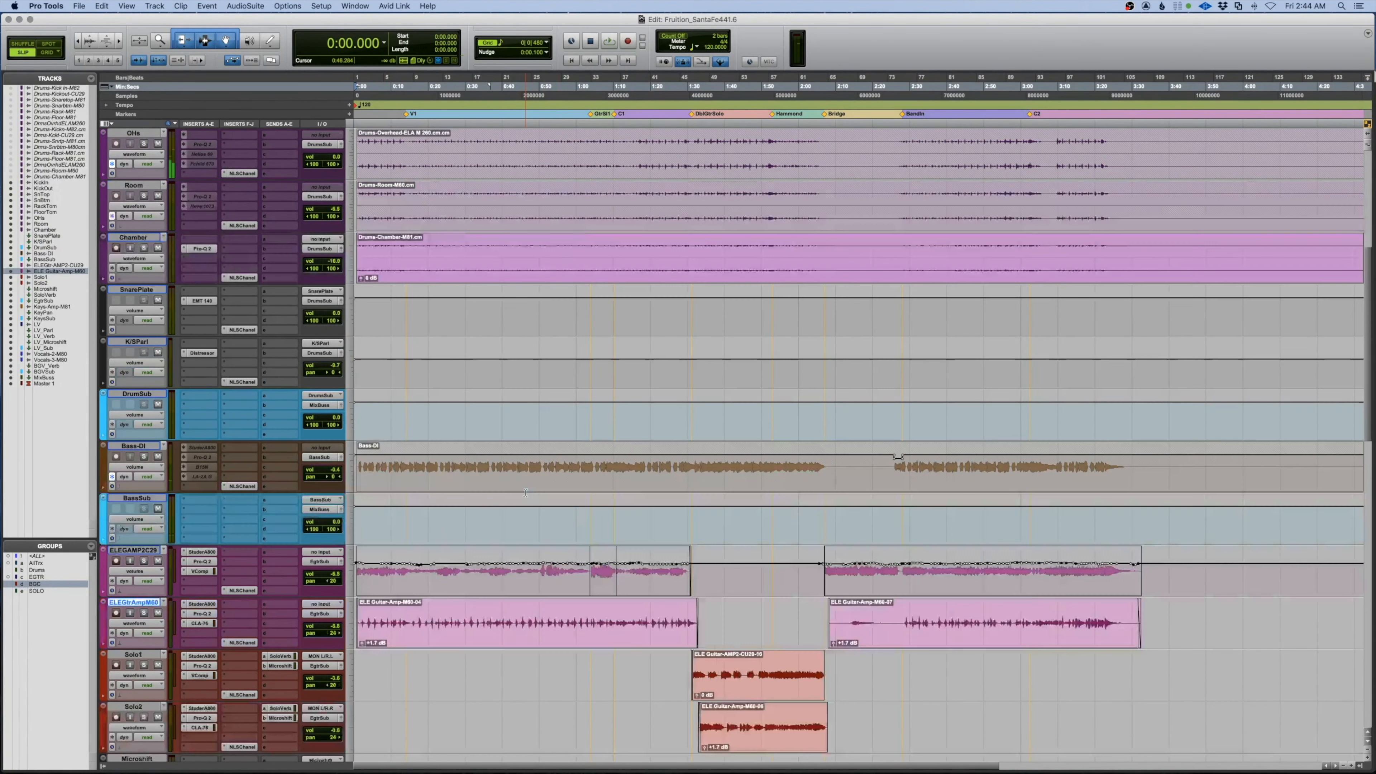